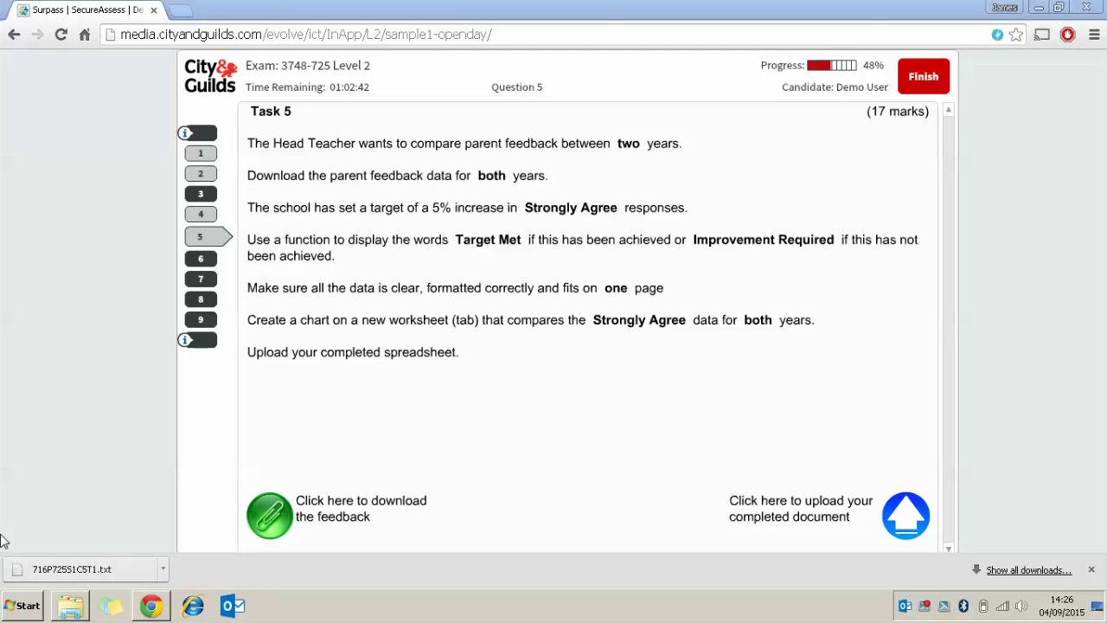
- Open the downloaded feedback file 716P725S1C5T1.txt, examine how its data is separated, and close it
{"action": "left_click", "coordinate": [82, 574]}
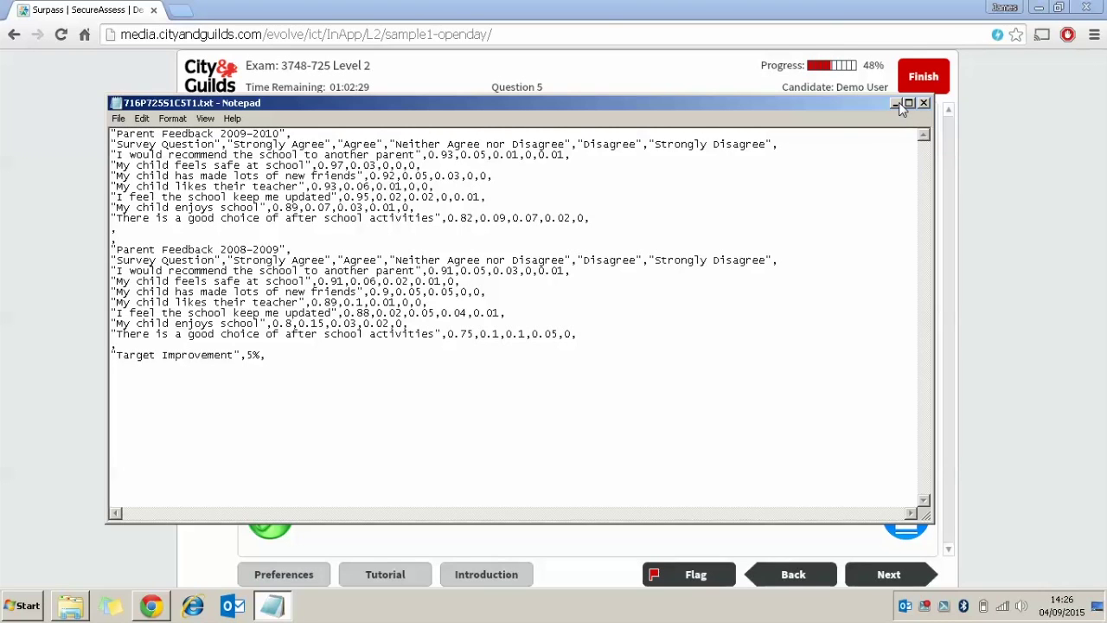
{"action": "left_click", "coordinate": [924, 103]}
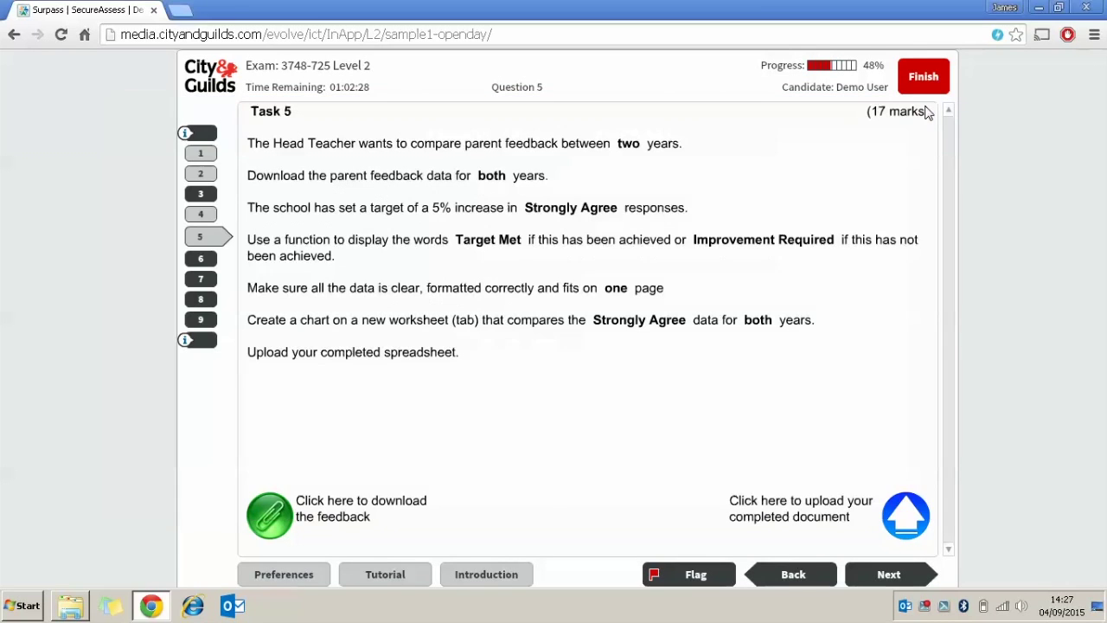
- Minimise the exam browser and folder windows and start Excel 2013 with a blank workbook
{"action": "left_click", "coordinate": [1041, 8]}
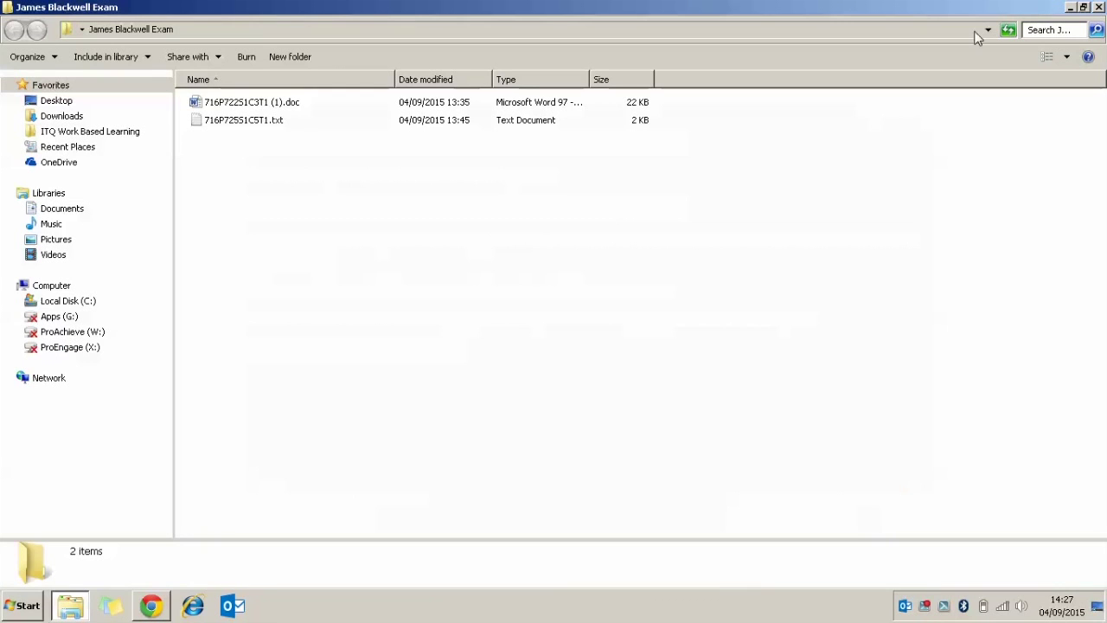
{"action": "left_click", "coordinate": [1071, 7]}
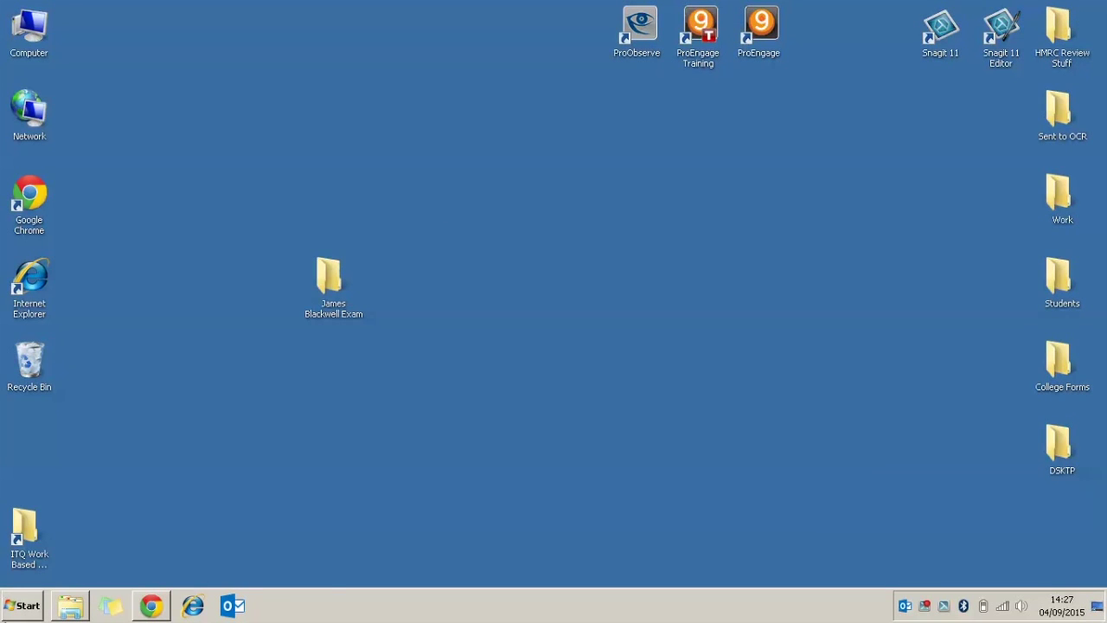
{"action": "left_click", "coordinate": [22, 606]}
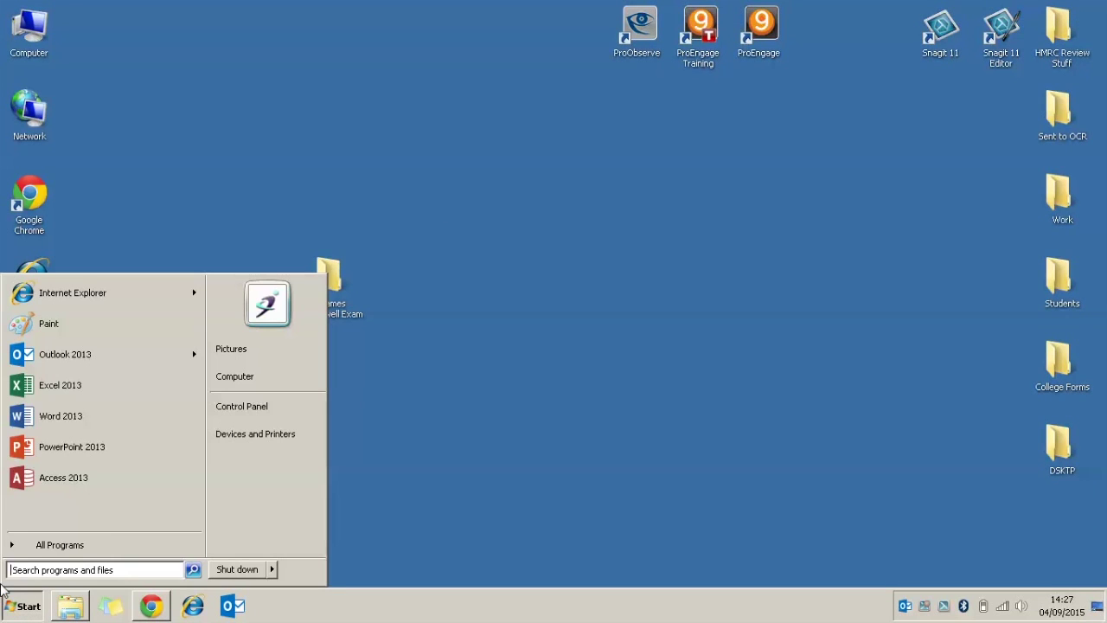
{"action": "left_click", "coordinate": [44, 391]}
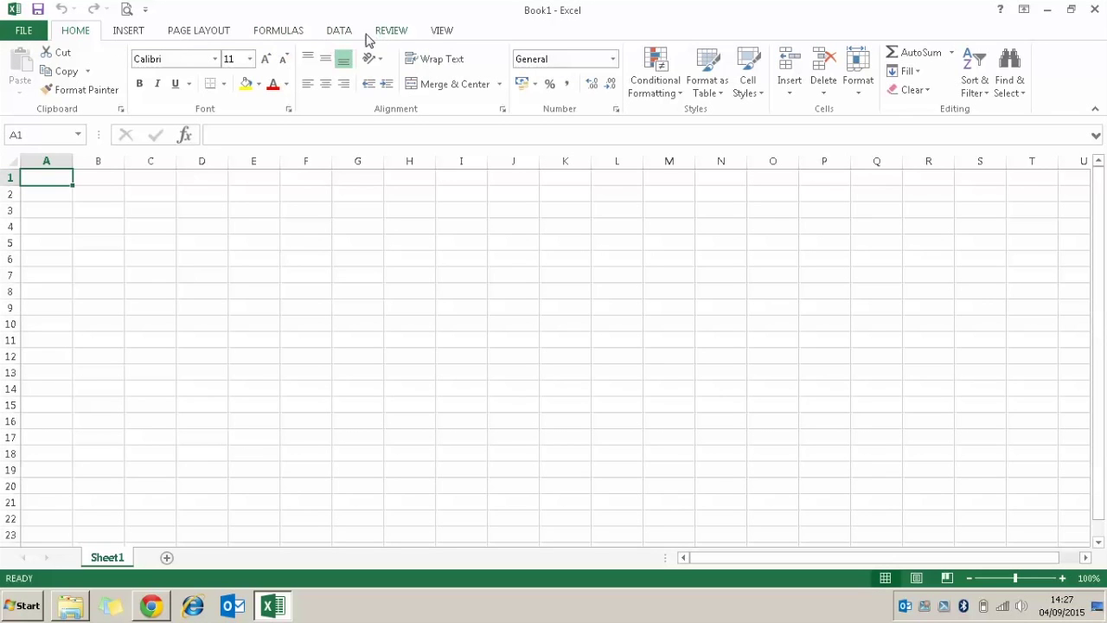
- Start a text data import of 716P725S1C5T1.txt from the exam folder on the Desktop
{"action": "left_click", "coordinate": [339, 32]}
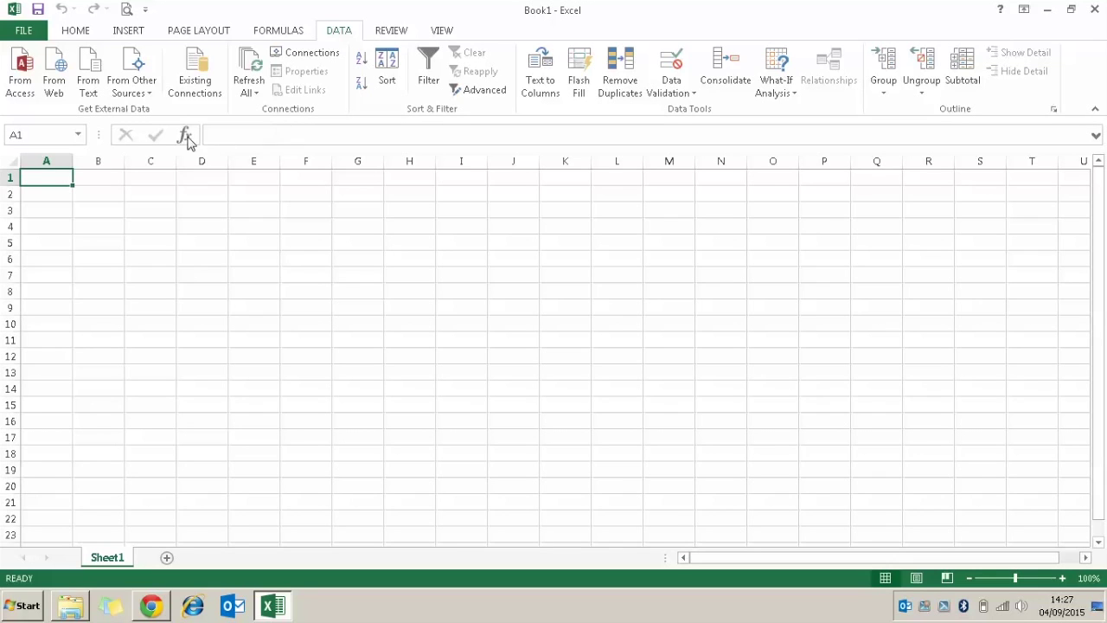
{"action": "left_click", "coordinate": [95, 87]}
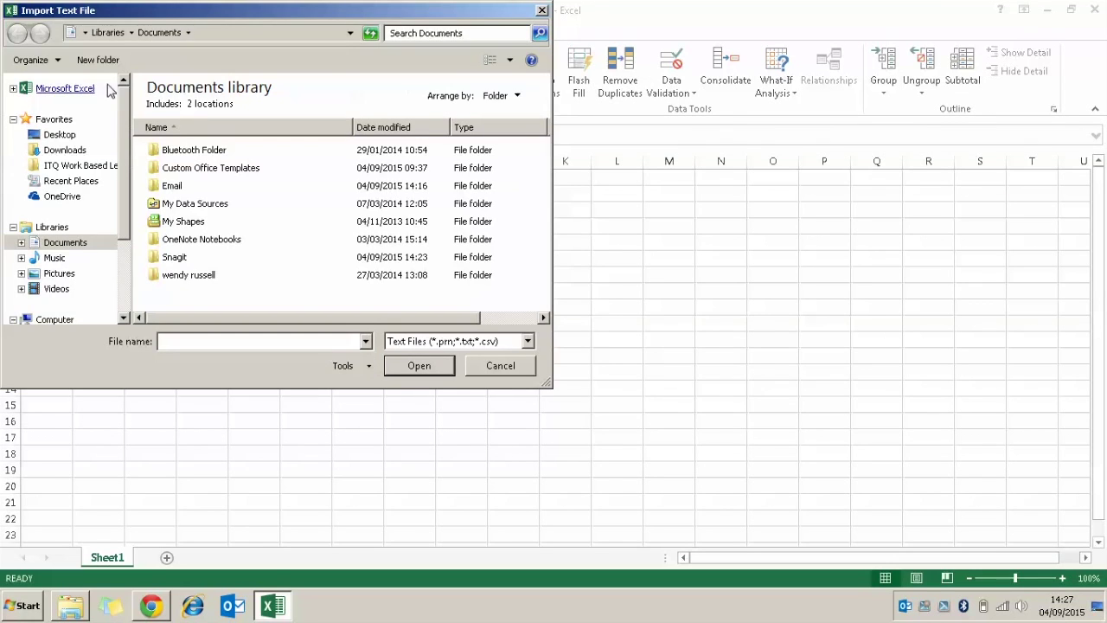
{"action": "left_click_drag", "start_coordinate": [121, 17], "coordinate": [302, 87]}
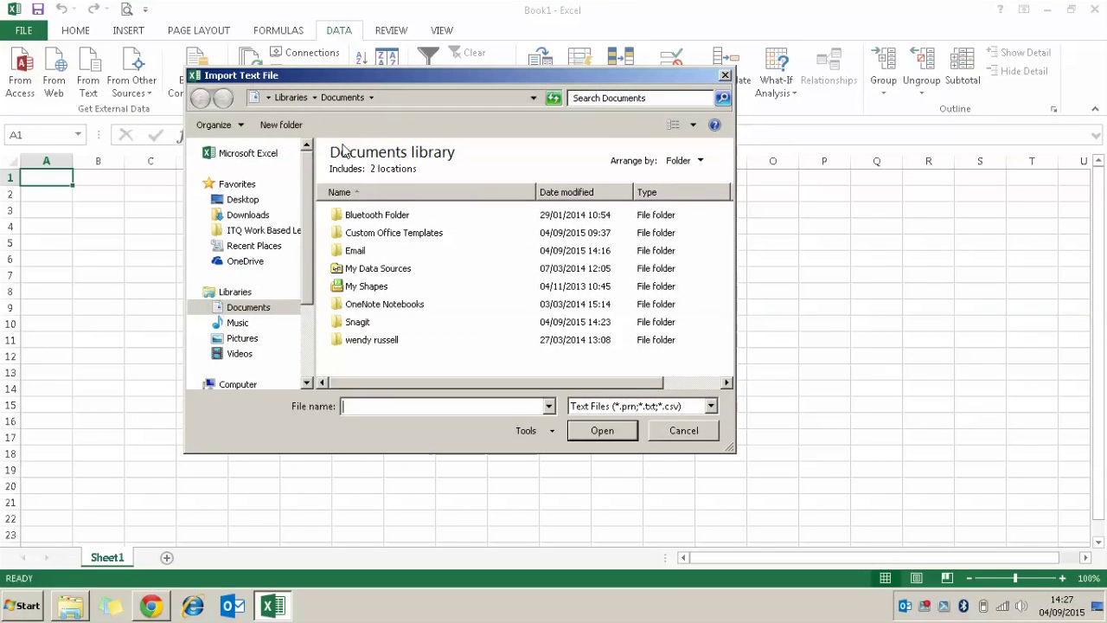
{"action": "left_click", "coordinate": [243, 200]}
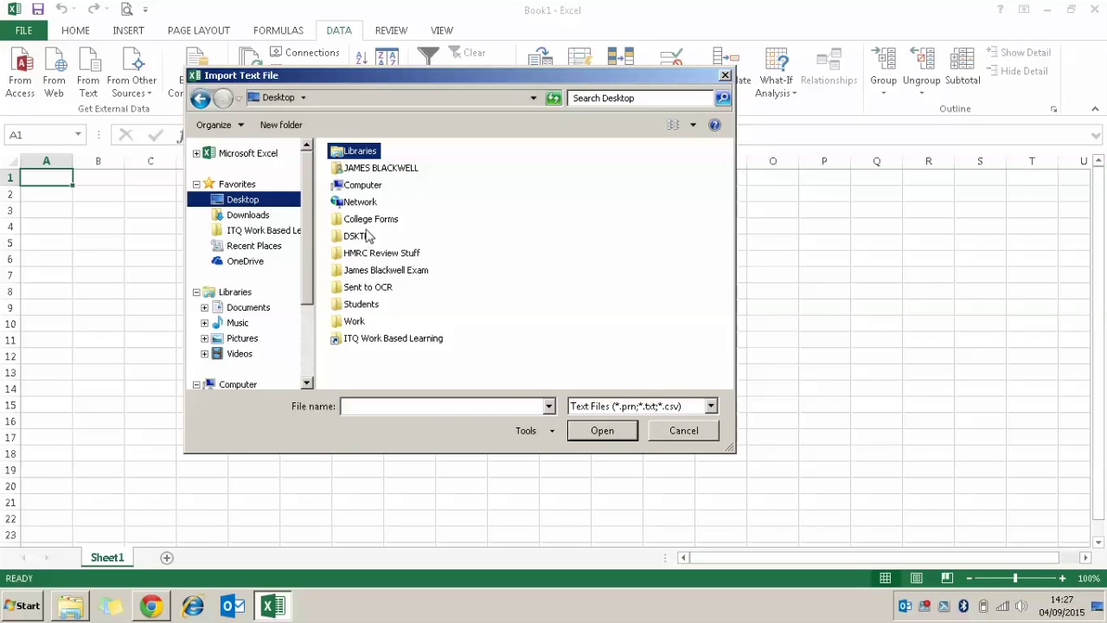
{"action": "left_click", "coordinate": [370, 272]}
{"action": "double_click", "coordinate": [370, 272]}
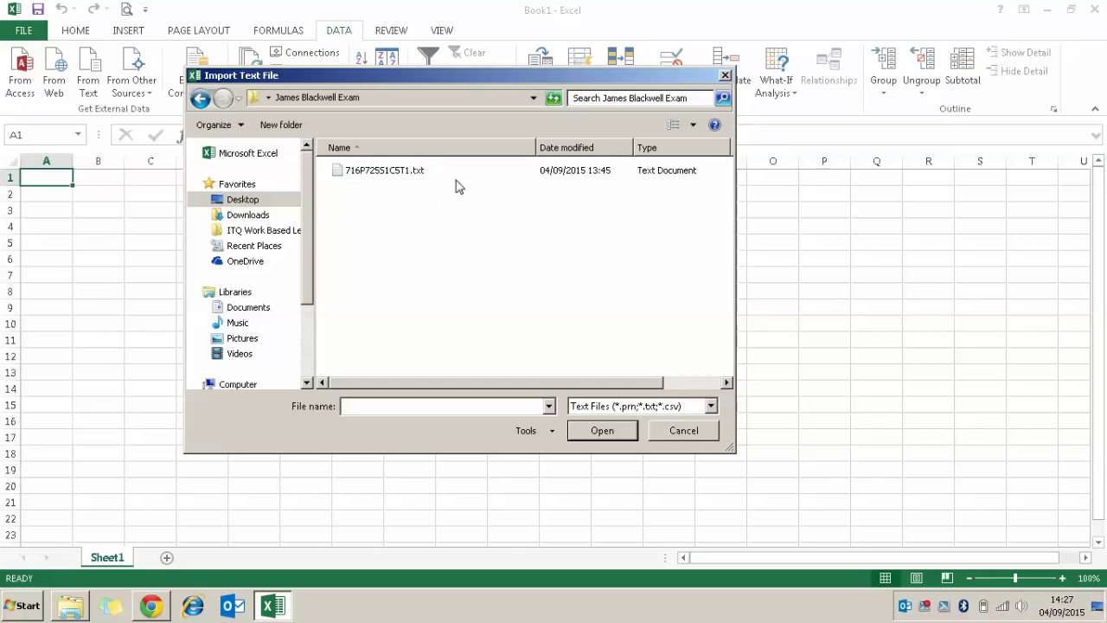
{"action": "left_click", "coordinate": [359, 173]}
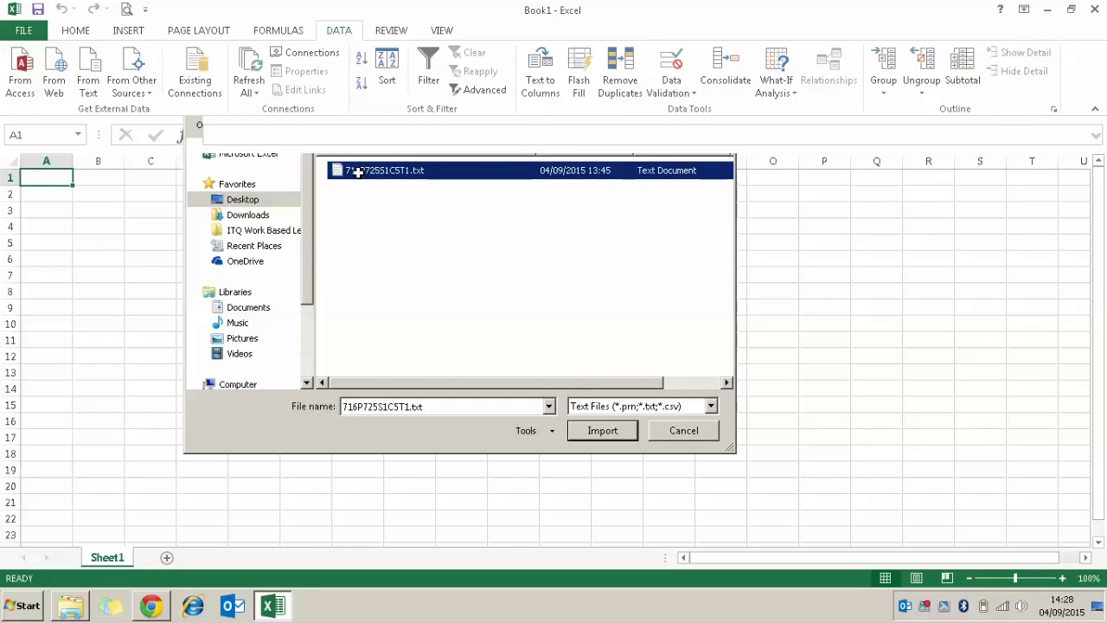
{"action": "double_click", "coordinate": [358, 172]}
- Import the file as delimited data with comma added as a delimiter, placing it at cell A1 of the existing worksheet
{"action": "left_click_drag", "start_coordinate": [598, 230], "coordinate": [248, 142]}
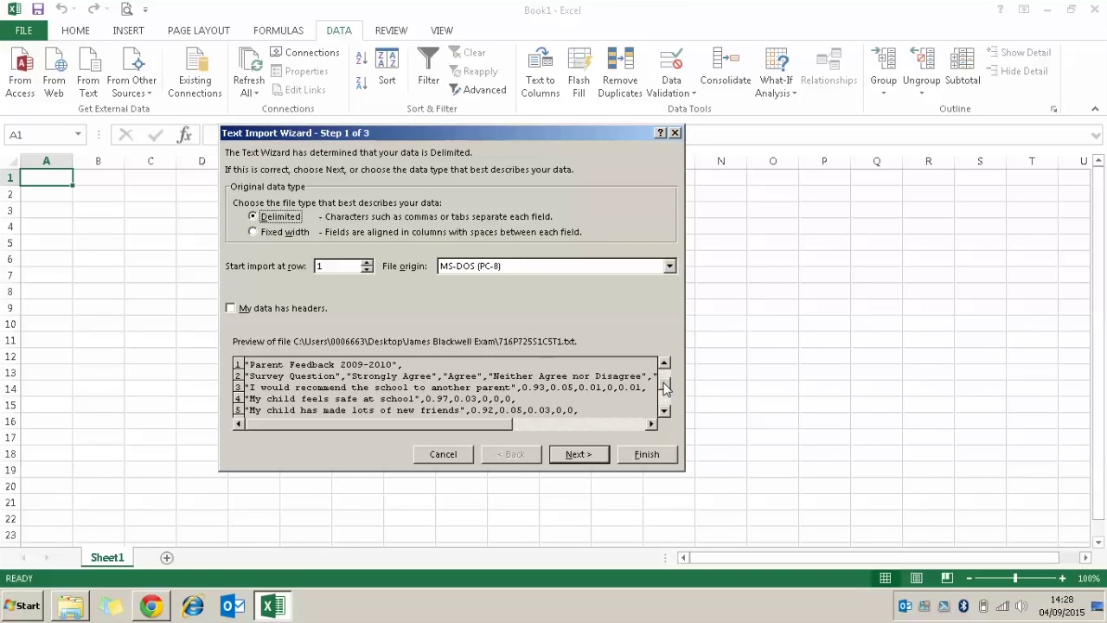
{"action": "scroll", "coordinate": [636, 395], "scroll_direction": "down", "scroll_amount": 2}
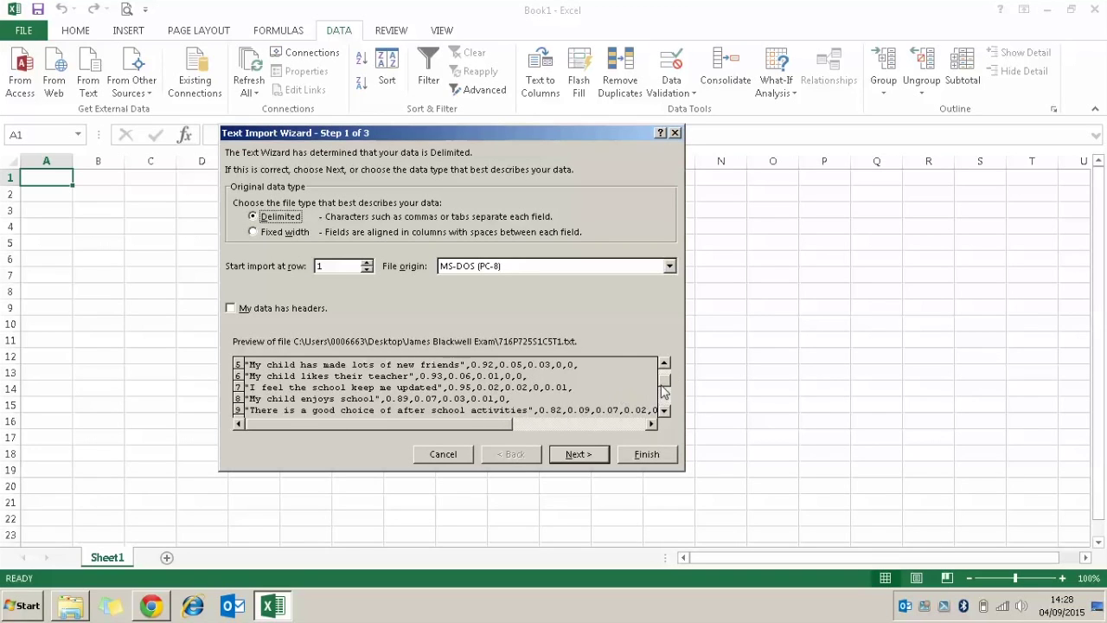
{"action": "scroll", "coordinate": [664, 372], "scroll_direction": "up", "scroll_amount": 2}
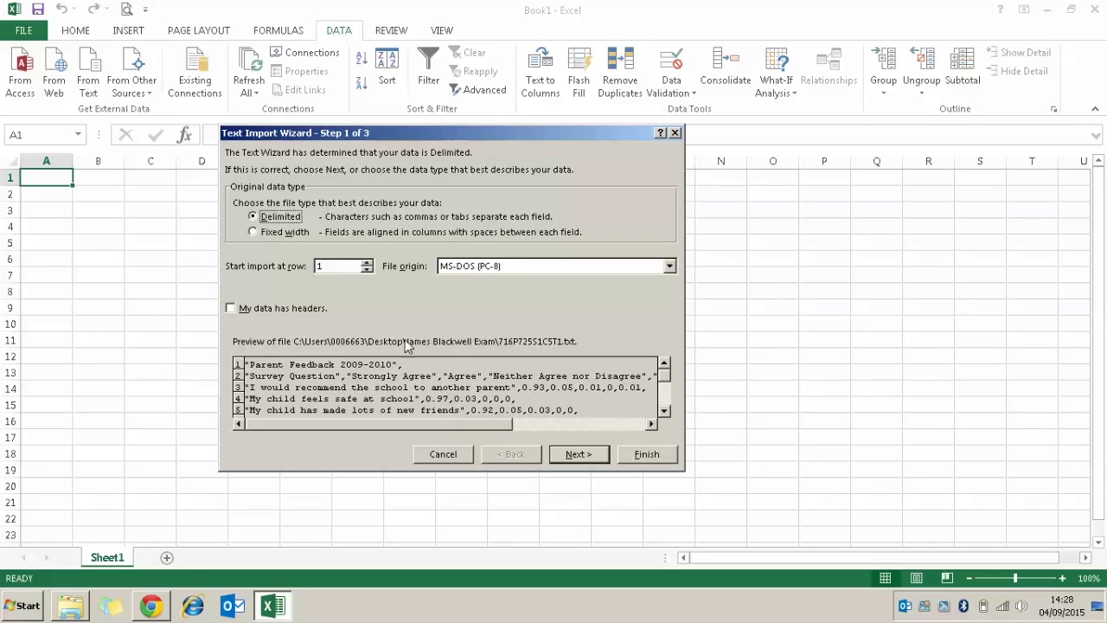
{"action": "left_click", "coordinate": [572, 457]}
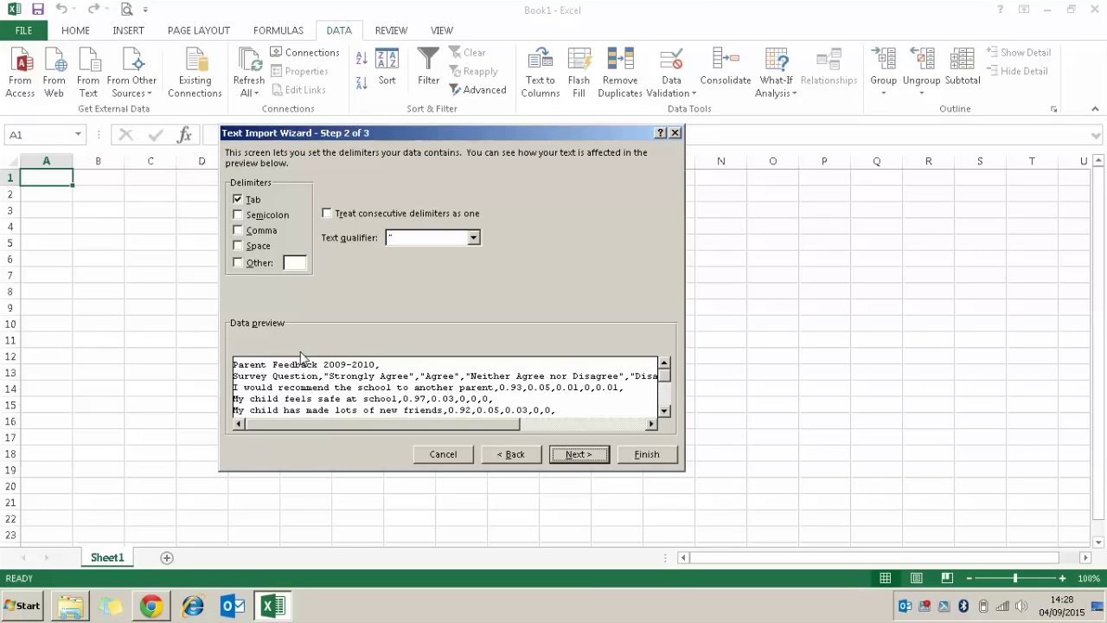
{"action": "left_click", "coordinate": [264, 231]}
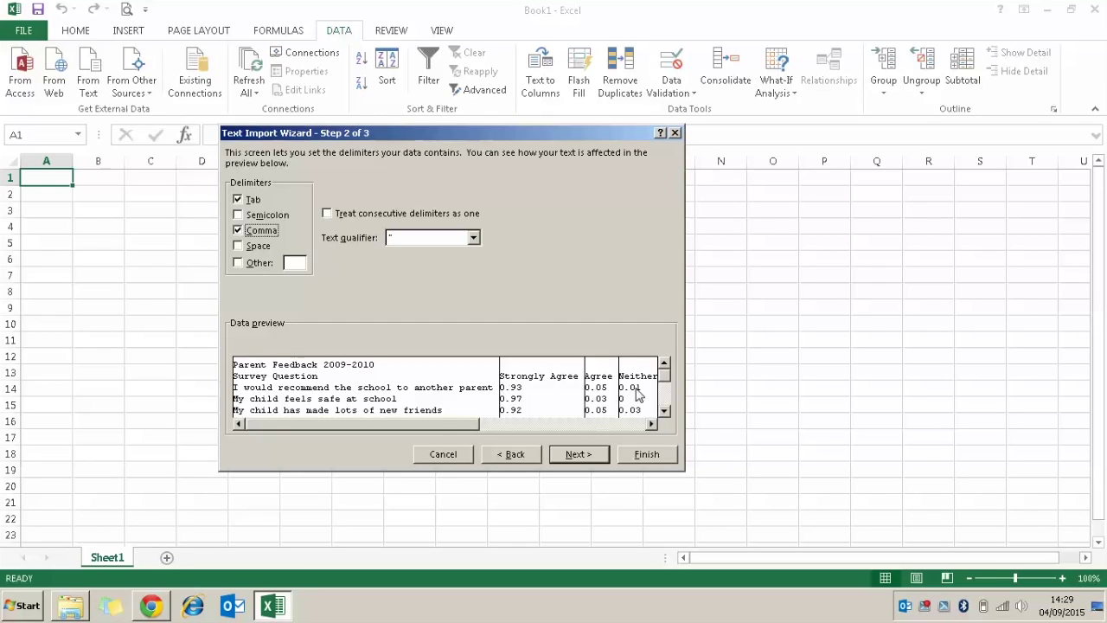
{"action": "left_click", "coordinate": [595, 461]}
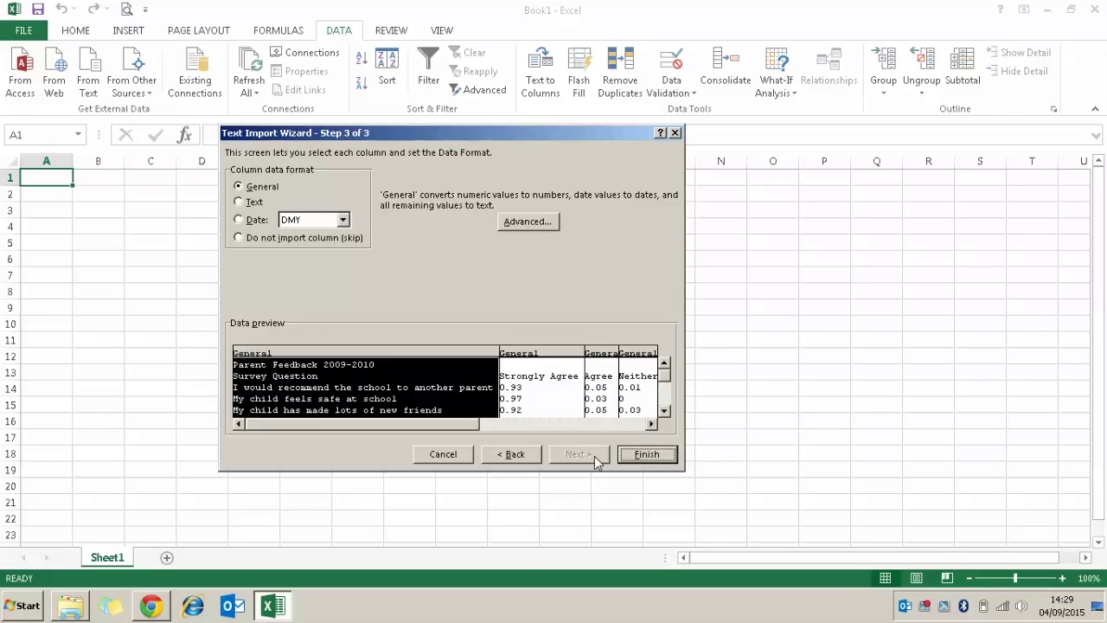
{"action": "left_click", "coordinate": [654, 466]}
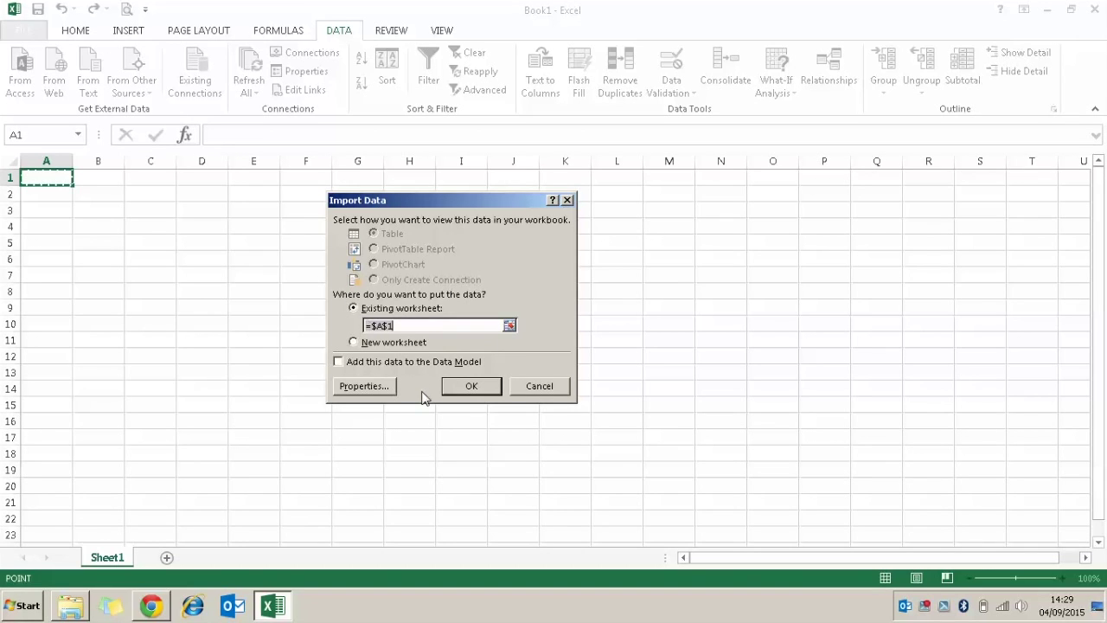
{"action": "left_click", "coordinate": [461, 391]}
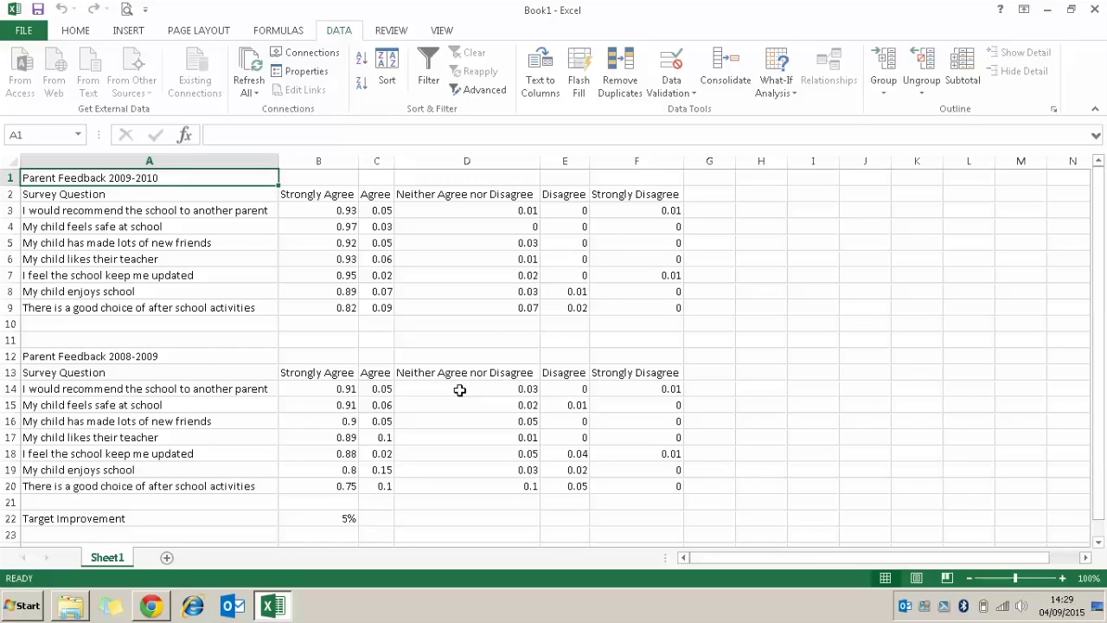
- Check the Task 5 brief in Chrome, then back in Excel add the heading "Target Met?" in G2 and autofit column G
{"action": "left_click", "coordinate": [160, 609]}
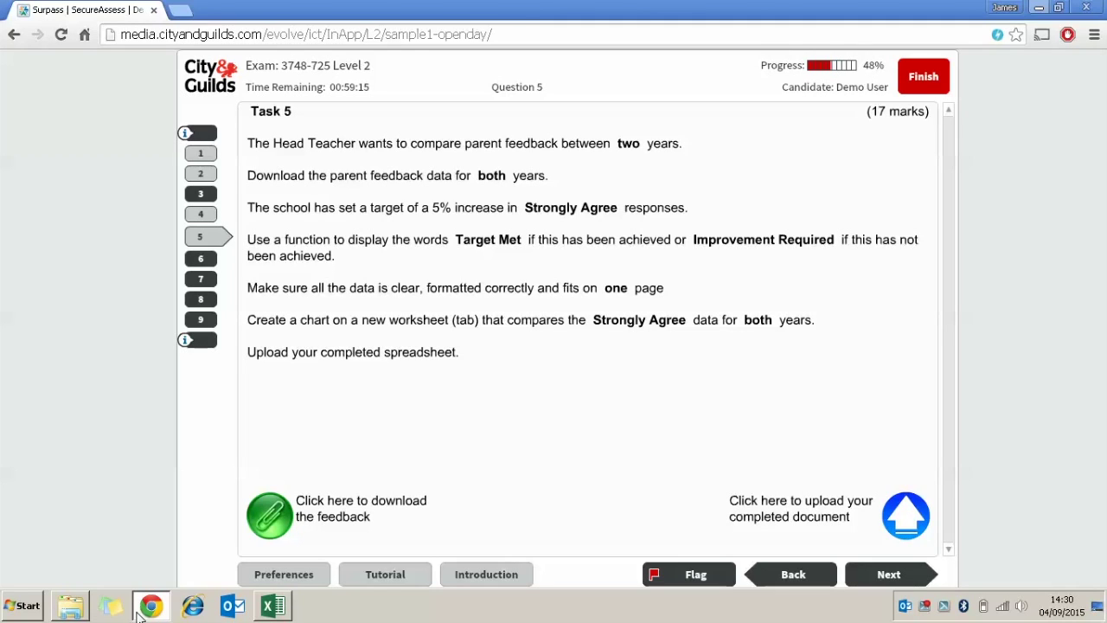
{"action": "left_click", "coordinate": [275, 608]}
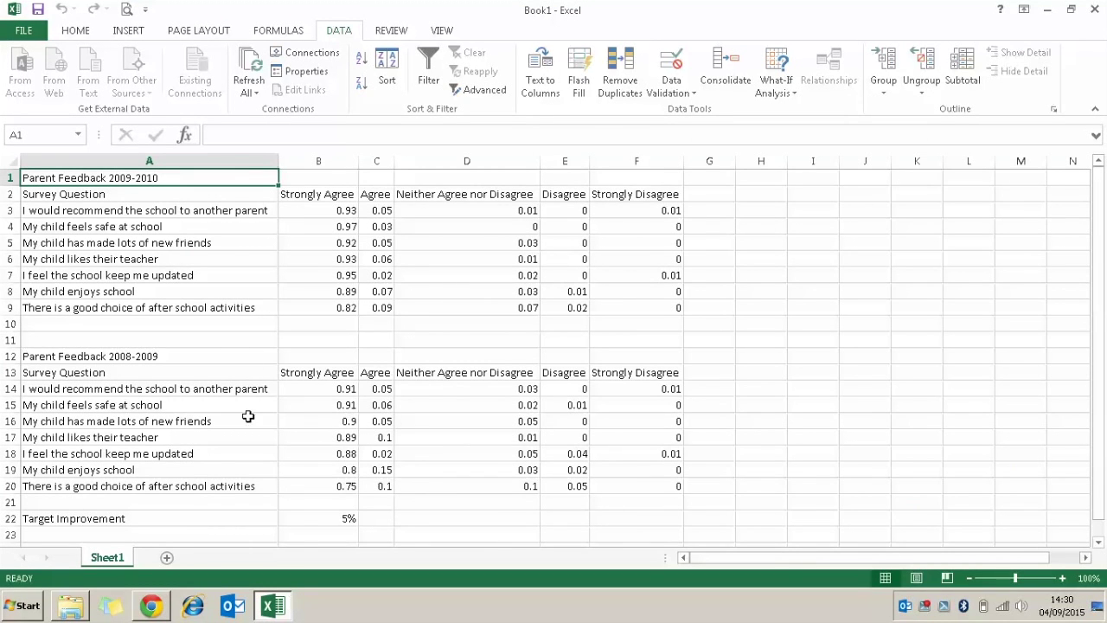
{"action": "left_click", "coordinate": [725, 194]}
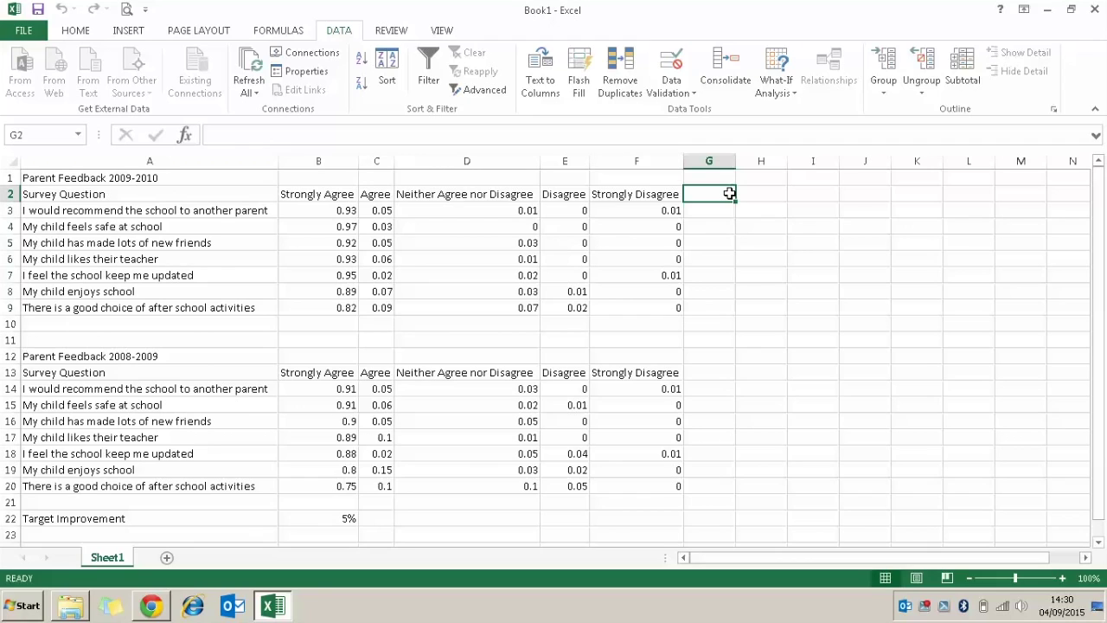
{"action": "type", "text": "Target Met?"}
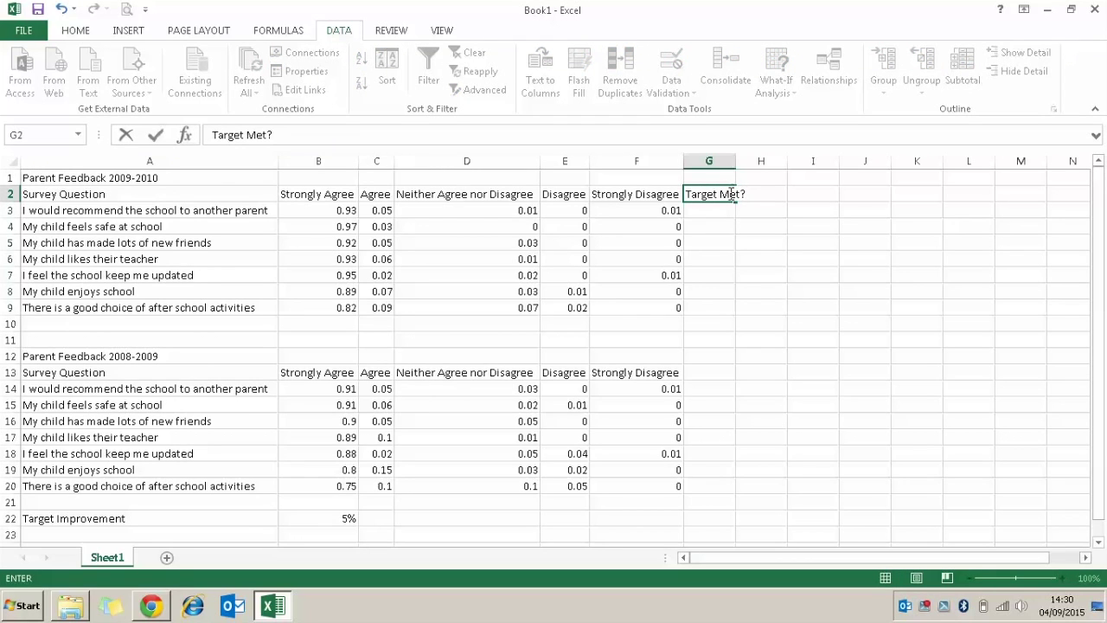
{"action": "double_click", "coordinate": [735, 161]}
{"action": "left_click", "coordinate": [736, 158]}
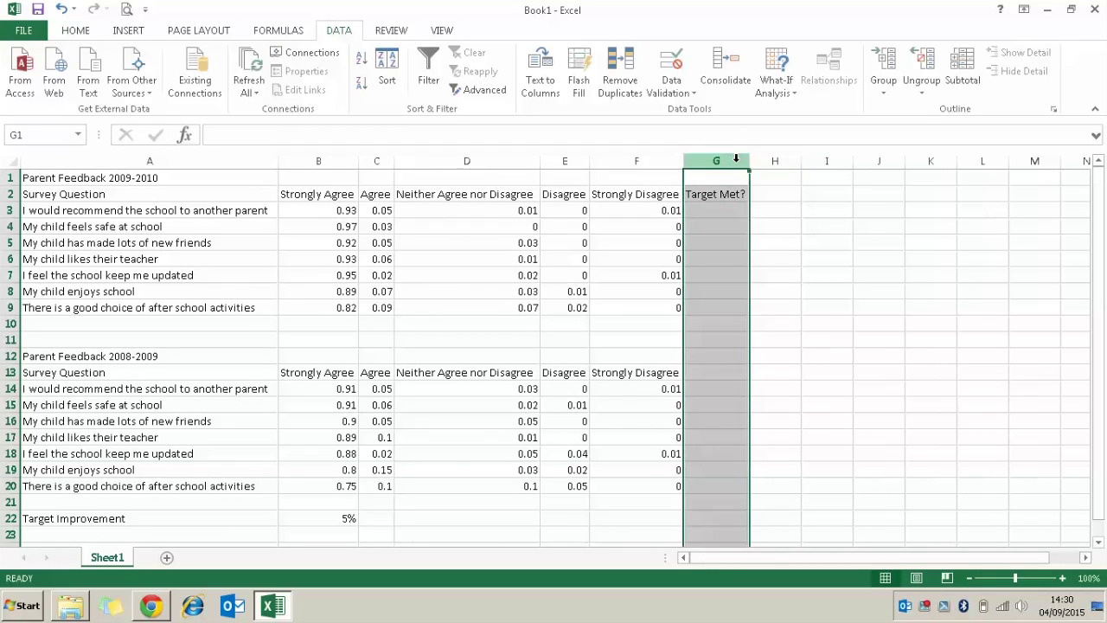
- Insert an IF function in cell G3, under the Target Met? heading
{"action": "left_click", "coordinate": [737, 210]}
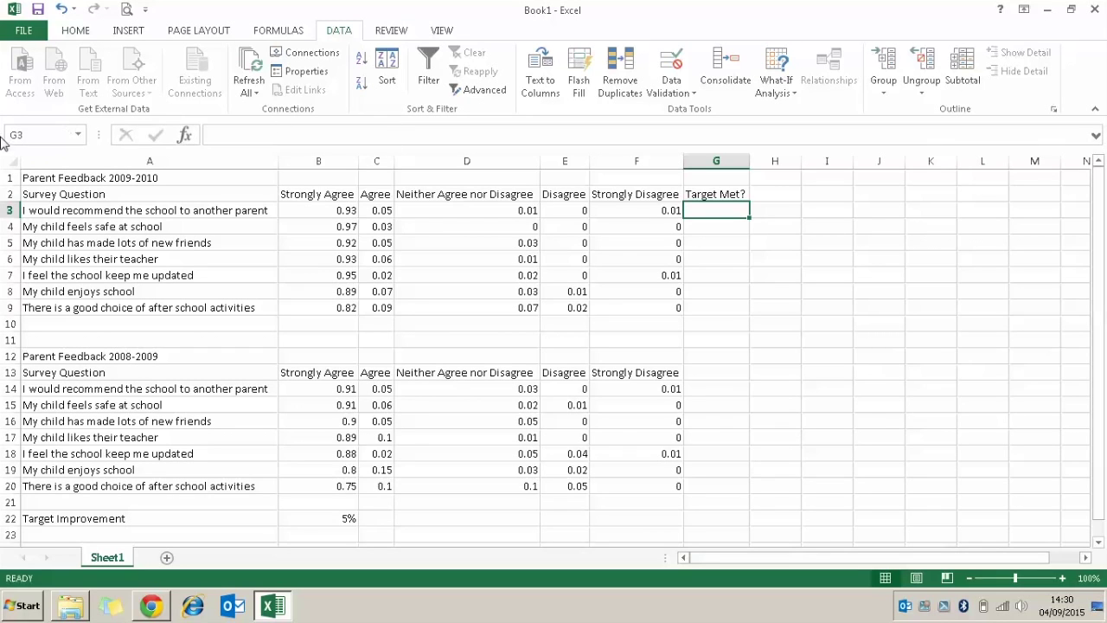
{"action": "left_click", "coordinate": [187, 138]}
{"action": "left_click_drag", "start_coordinate": [349, 163], "coordinate": [549, 141]}
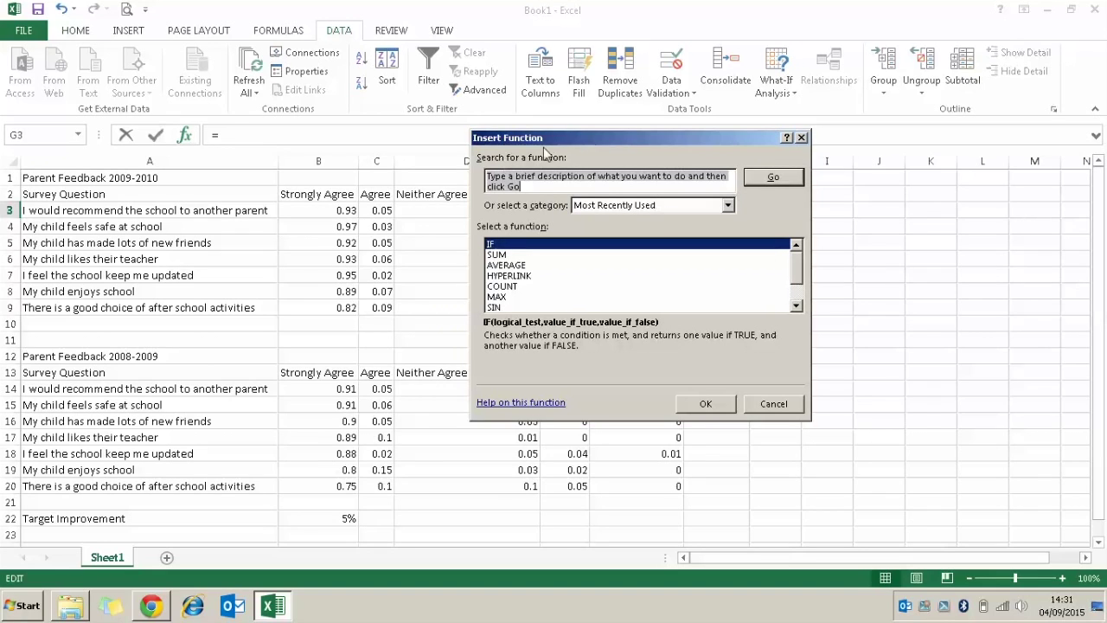
{"action": "left_click", "coordinate": [498, 247]}
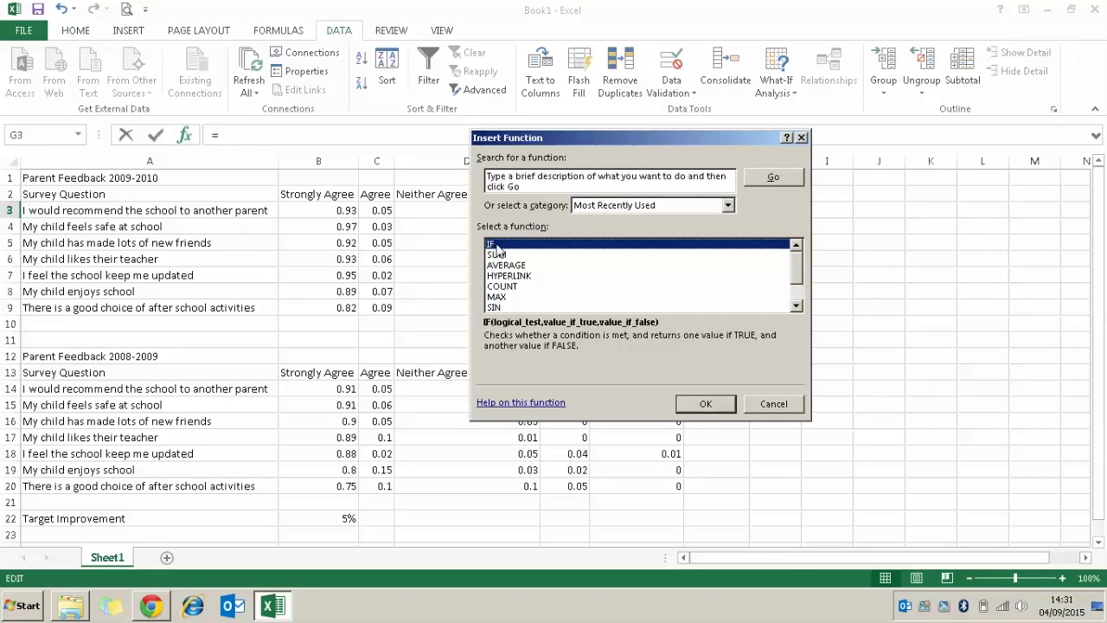
{"action": "left_click", "coordinate": [710, 403]}
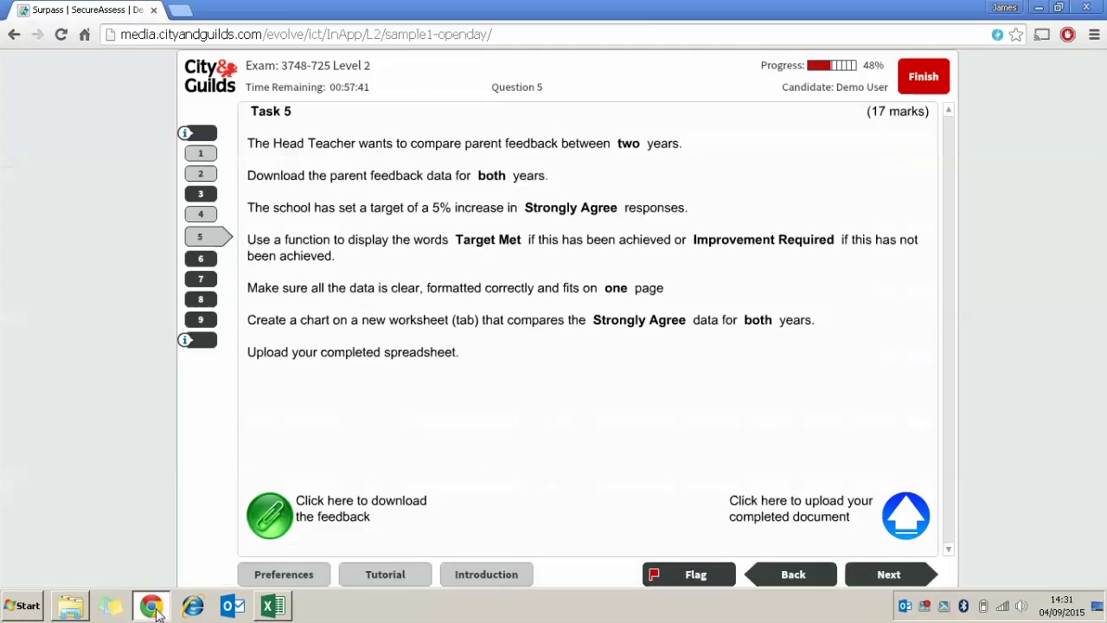
- Check the Task 5 brief in Chrome, and back in Excel begin the IF function's logical test with B3>=
{"action": "left_click", "coordinate": [152, 606]}
{"action": "mouse_move", "coordinate": [153, 609]}
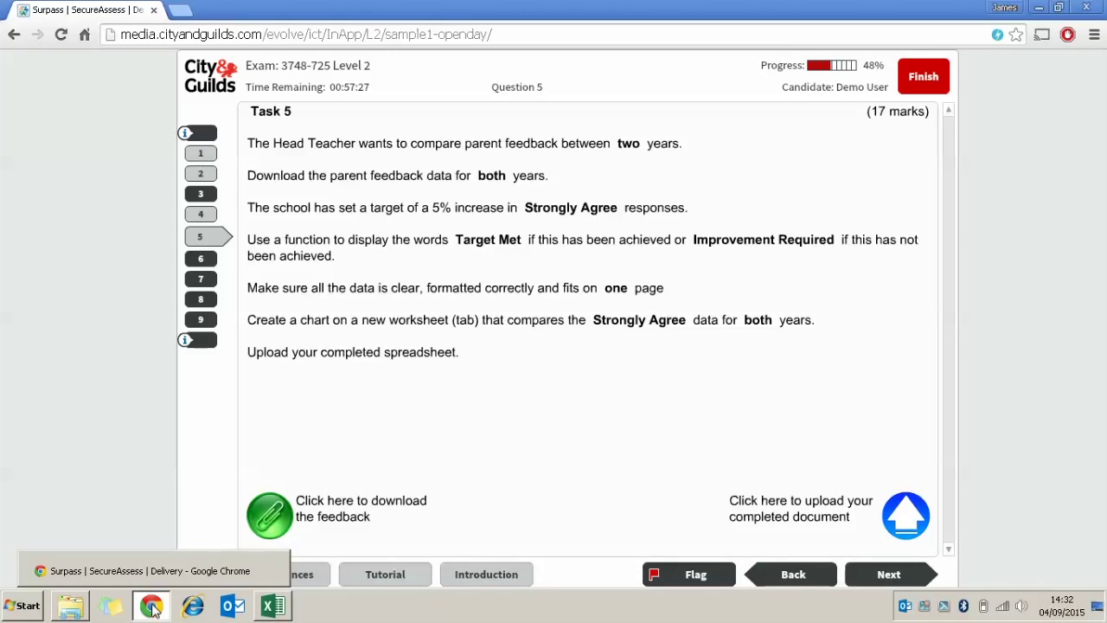
{"action": "left_click", "coordinate": [271, 608]}
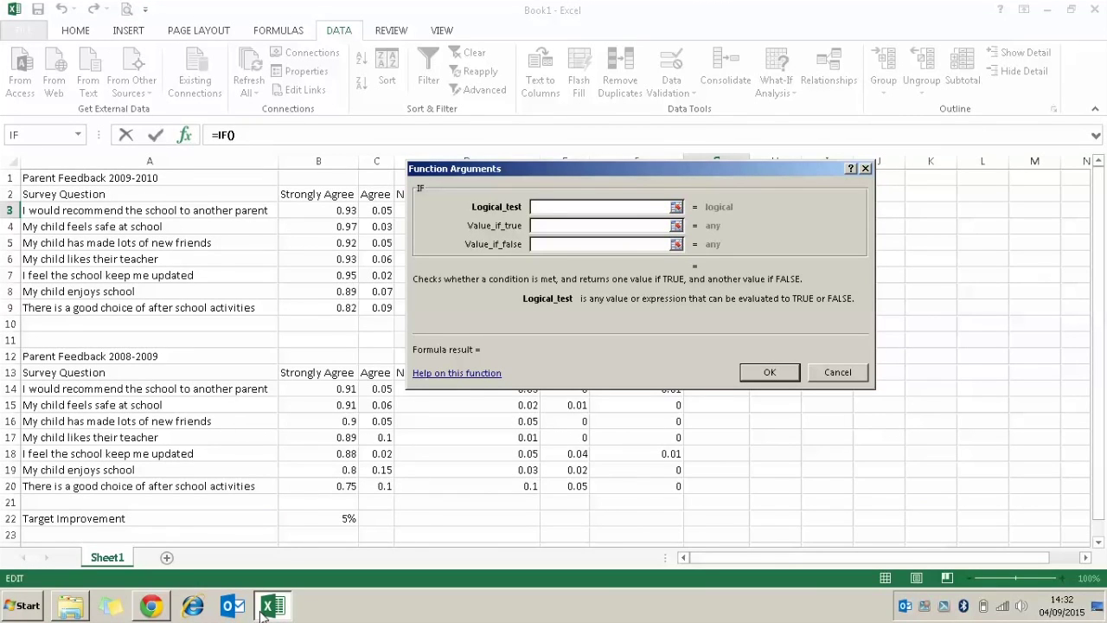
{"action": "left_click", "coordinate": [334, 209]}
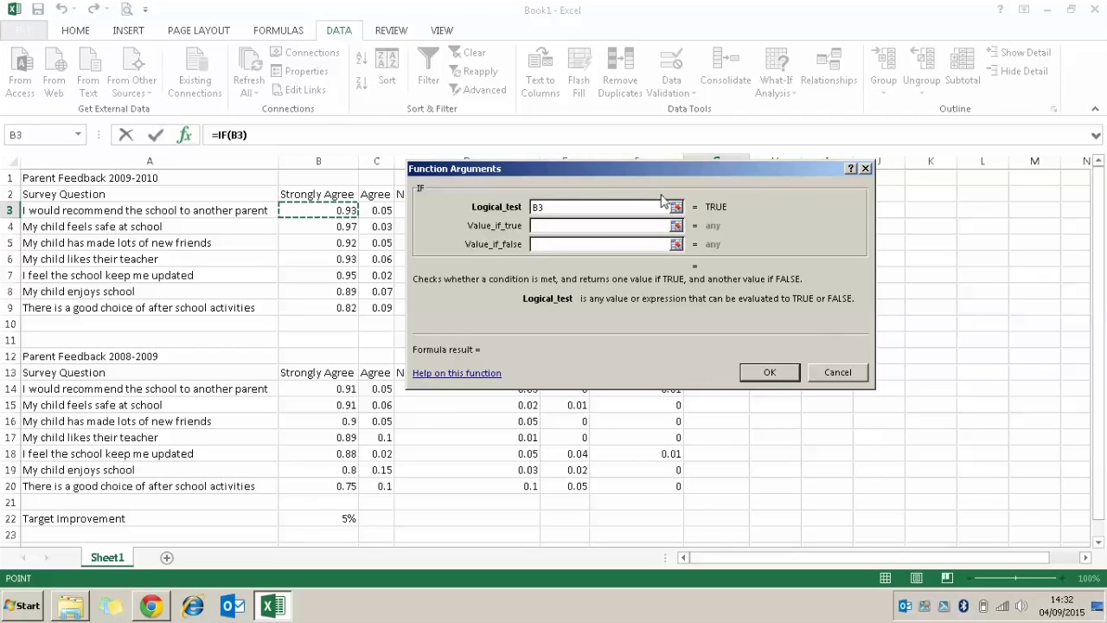
{"action": "left_click_drag", "start_coordinate": [616, 168], "coordinate": [616, 329]}
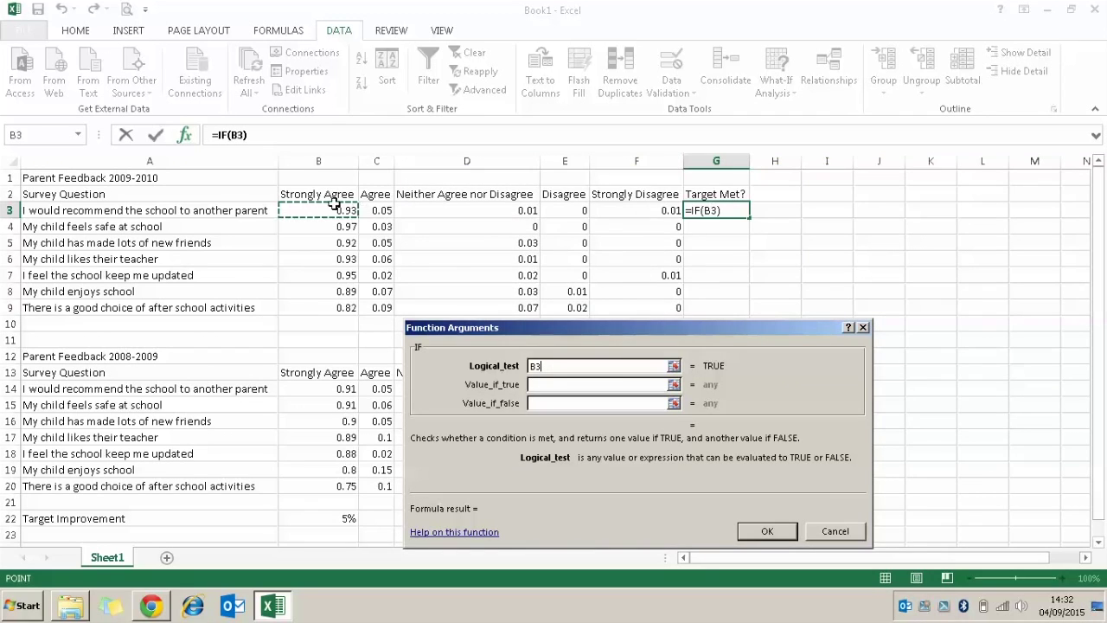
{"action": "left_click_drag", "start_coordinate": [467, 327], "coordinate": [434, 151]}
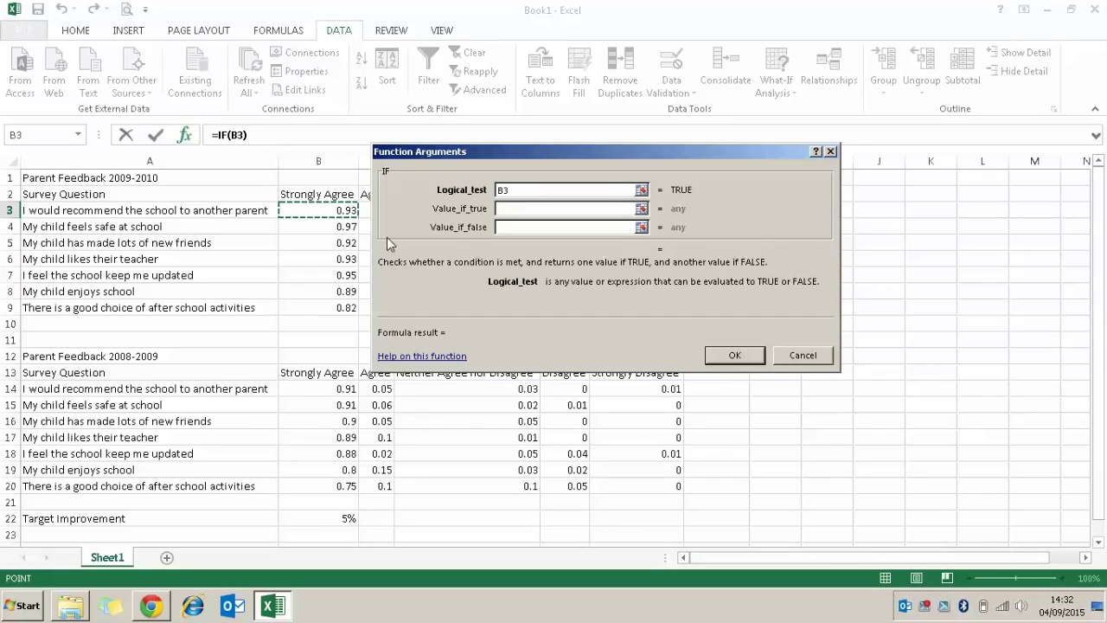
{"action": "type", "text": ">"}
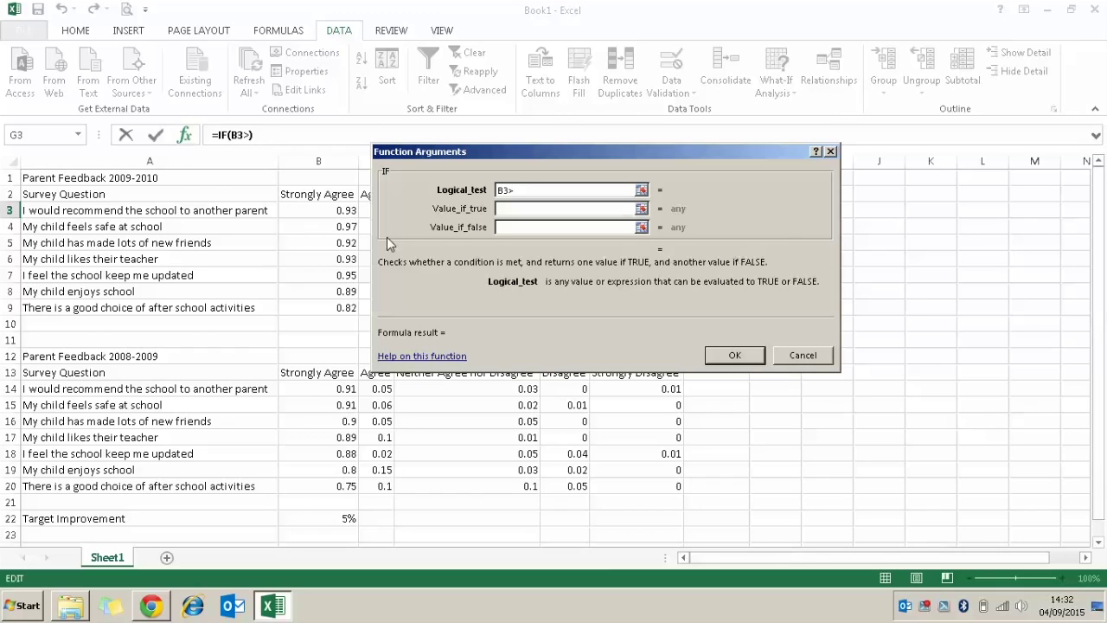
{"action": "type", "text": "="}
{"action": "left_click_drag", "start_coordinate": [517, 153], "coordinate": [543, 146]}
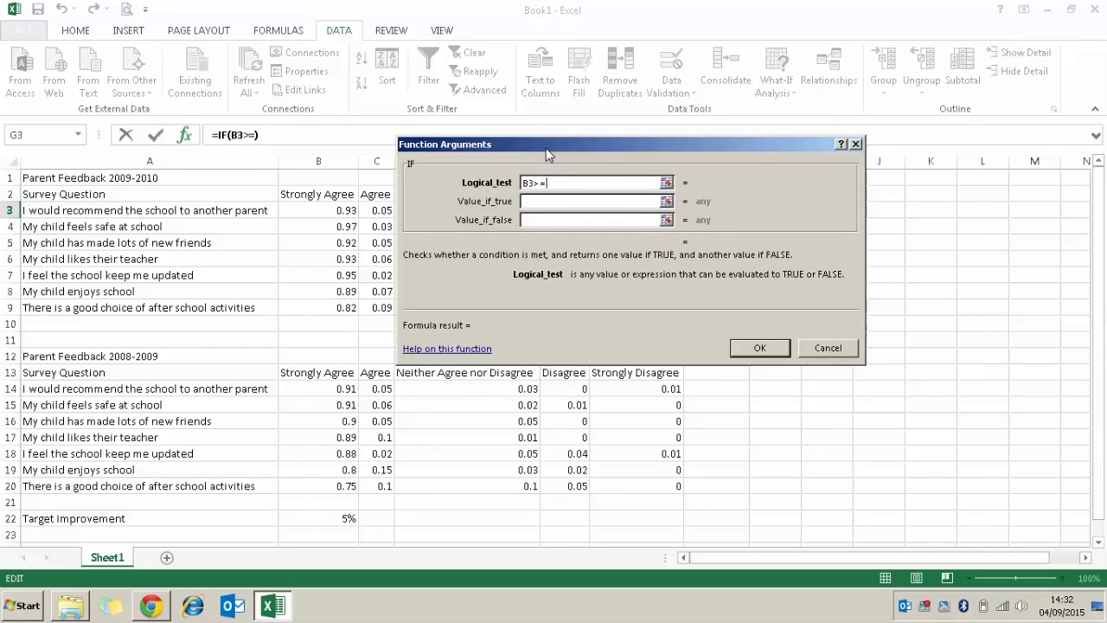
- Complete the logical test with (B14+$B$22), making the reference to the Target Improvement cell absolute
{"action": "type", "text": "("}
{"action": "left_click", "coordinate": [316, 391]}
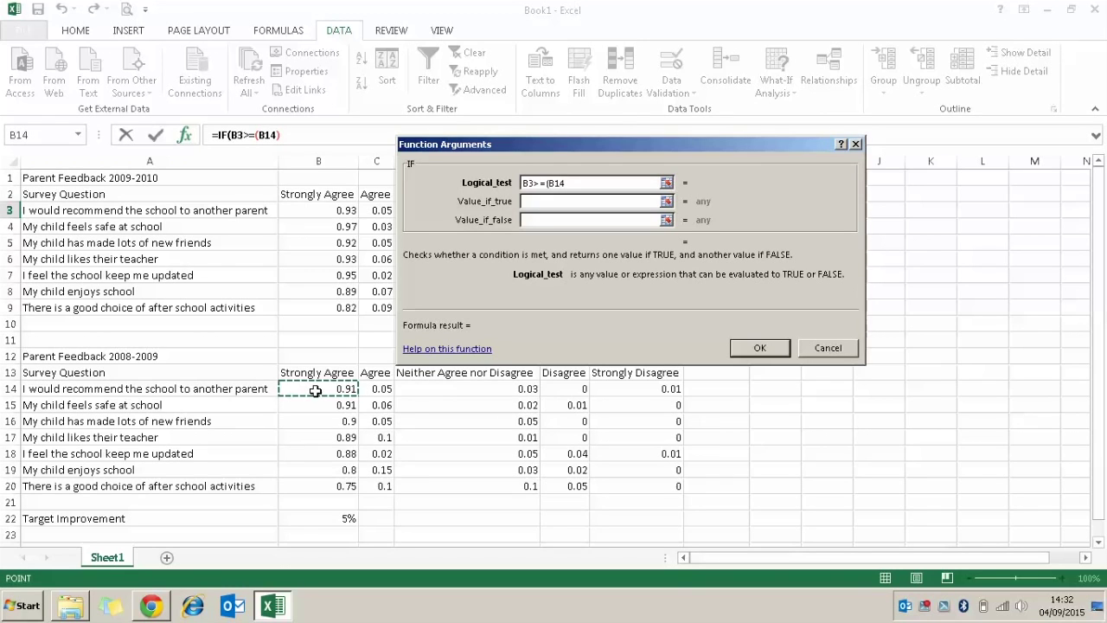
{"action": "type", "text": "+"}
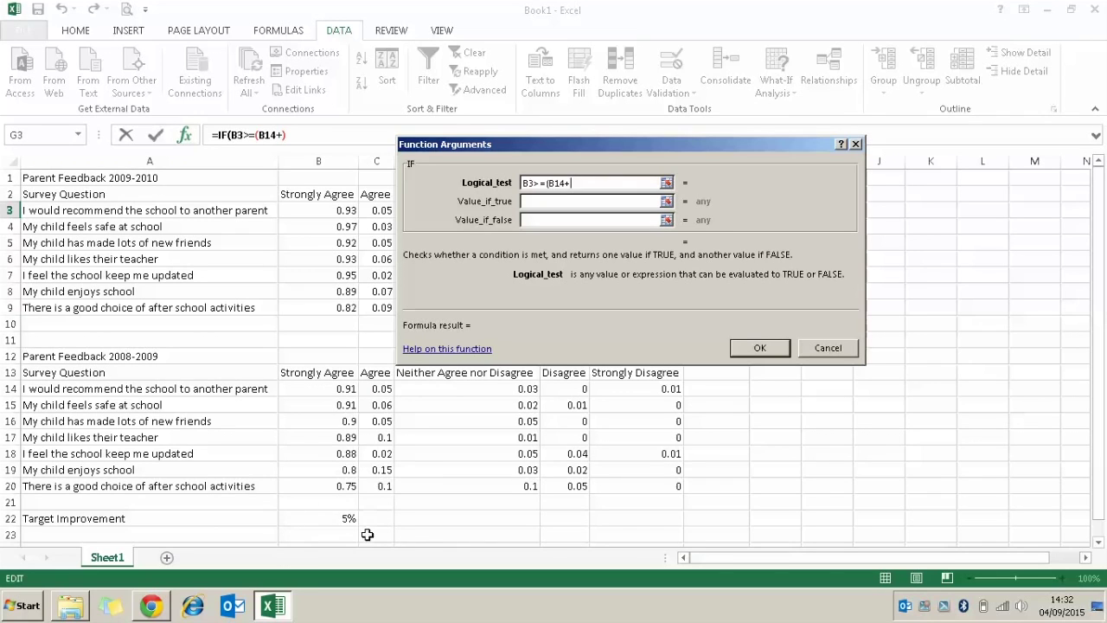
{"action": "left_click", "coordinate": [345, 520]}
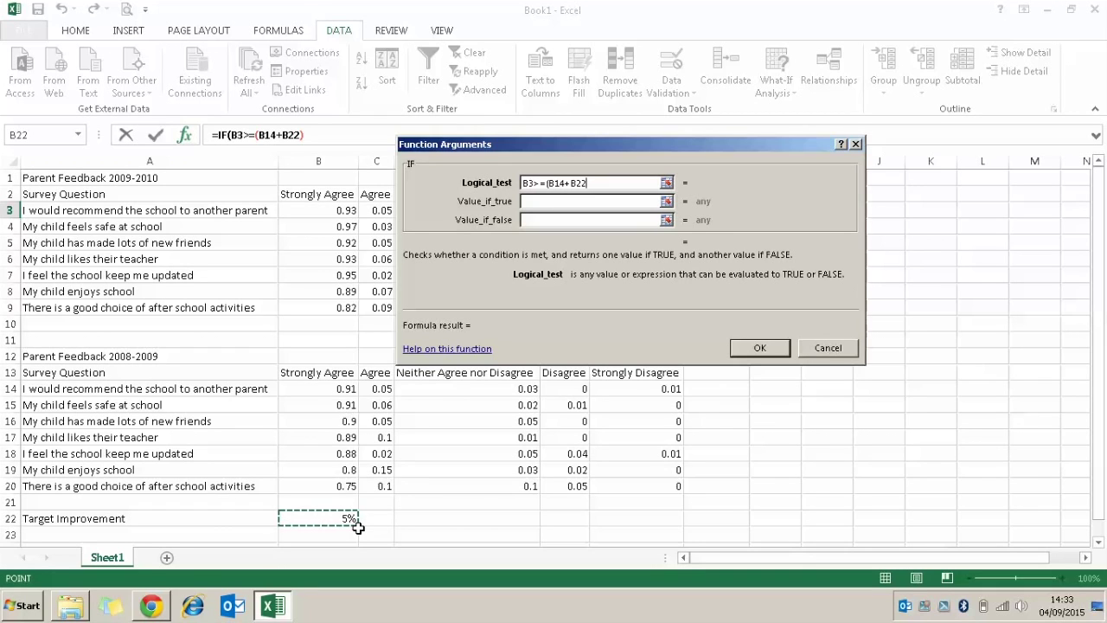
{"action": "key", "text": "F4"}
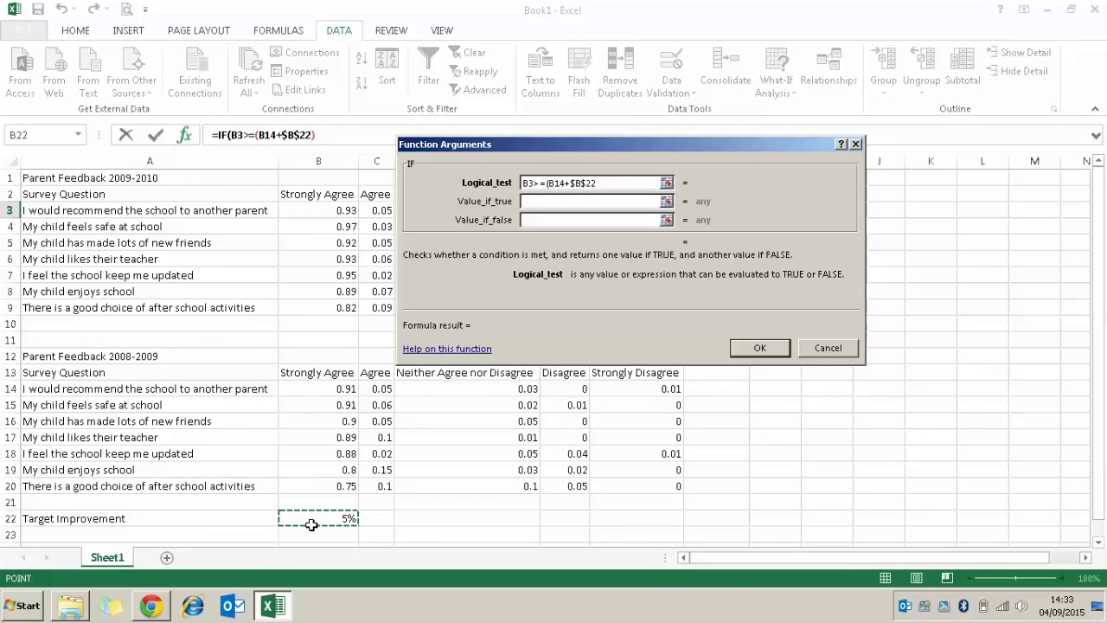
{"action": "type", "text": ")"}
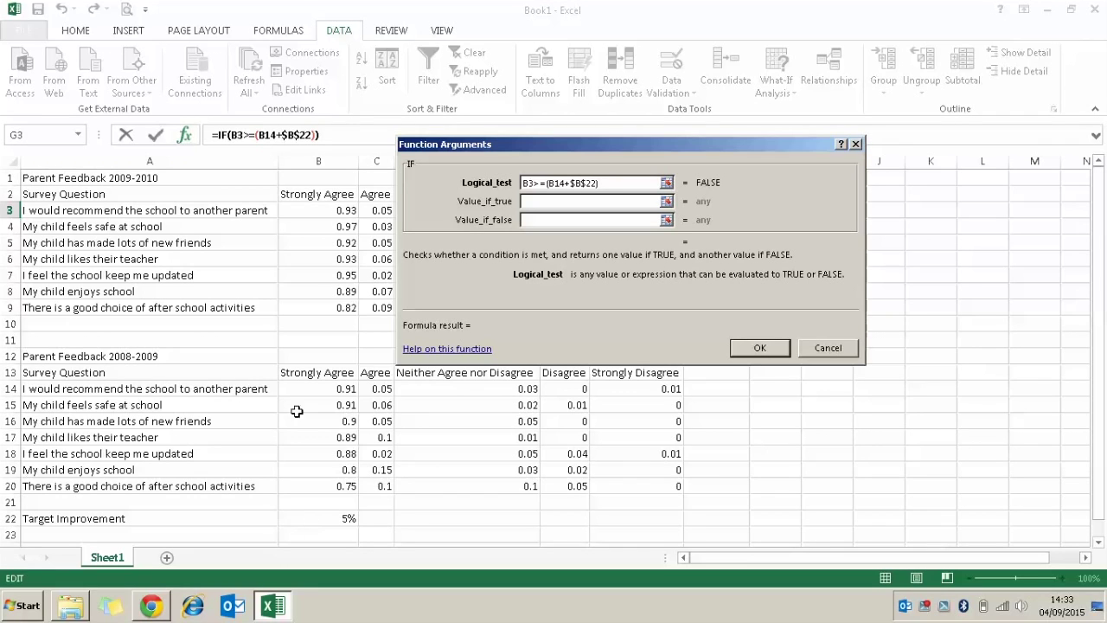
{"action": "left_click_drag", "start_coordinate": [491, 144], "coordinate": [509, 225]}
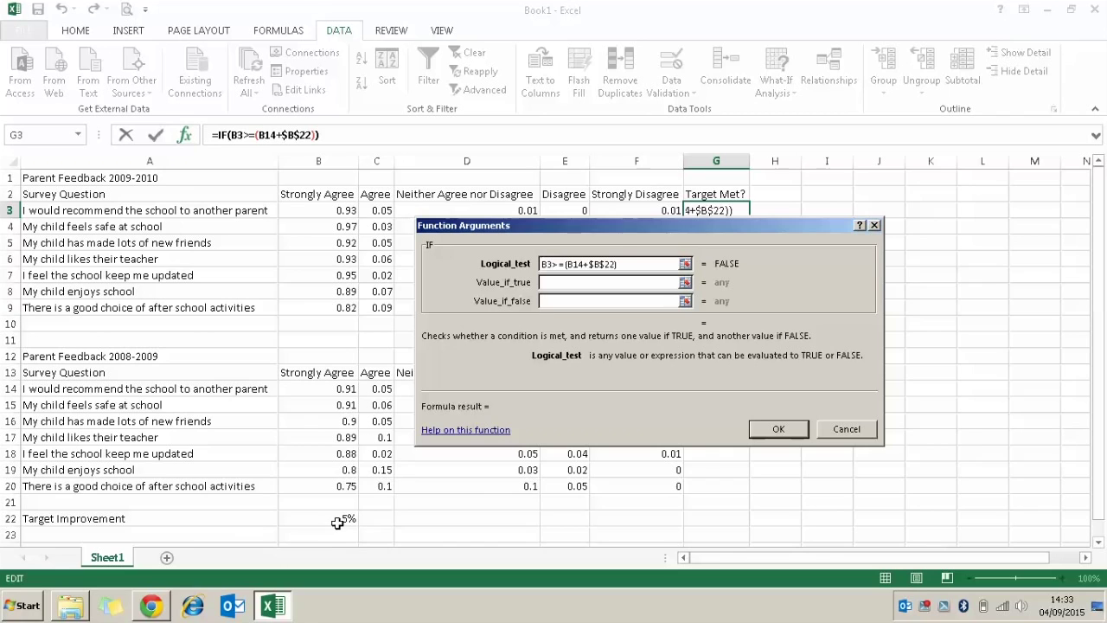
{"action": "left_click_drag", "start_coordinate": [533, 234], "coordinate": [530, 246]}
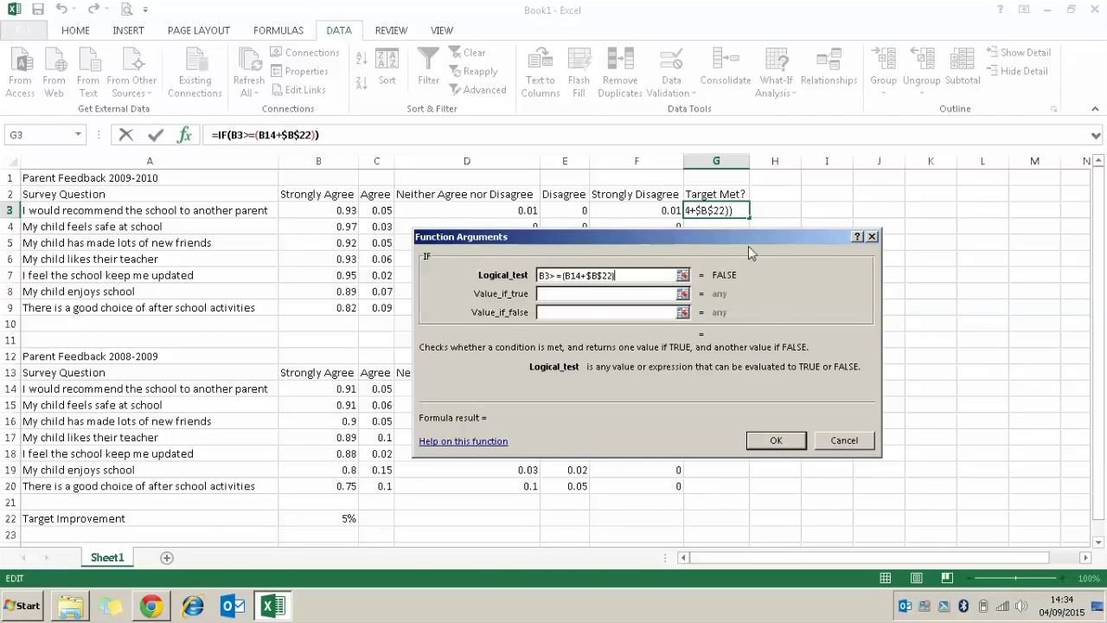
- Check the required wording in the Chrome brief and enter Target Met as the IF function's value if true in Excel
{"action": "left_click", "coordinate": [603, 296]}
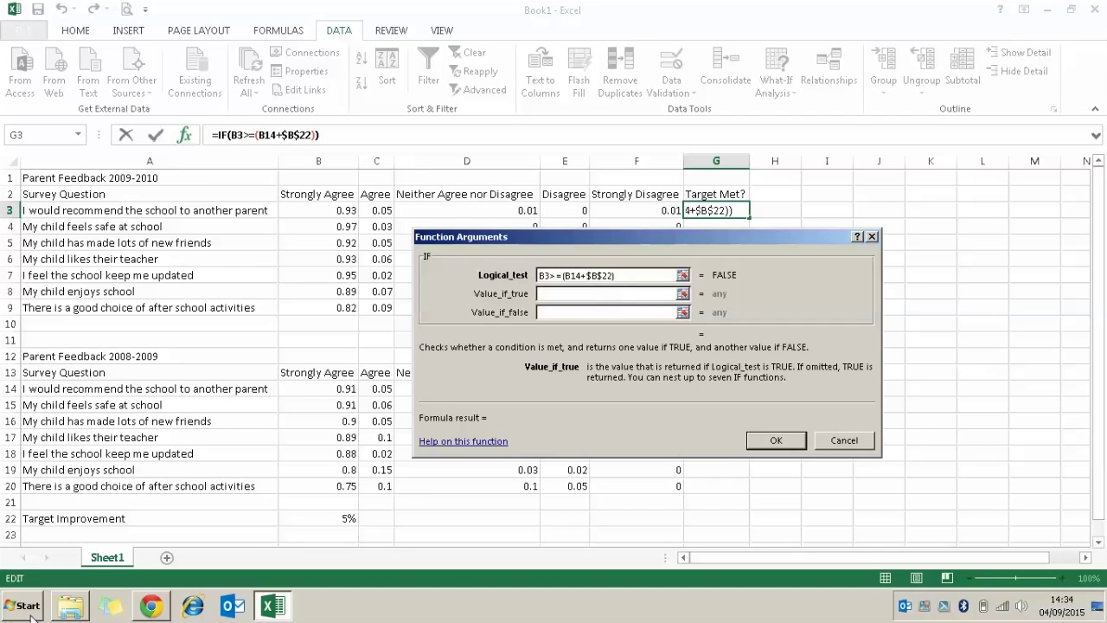
{"action": "left_click", "coordinate": [151, 607]}
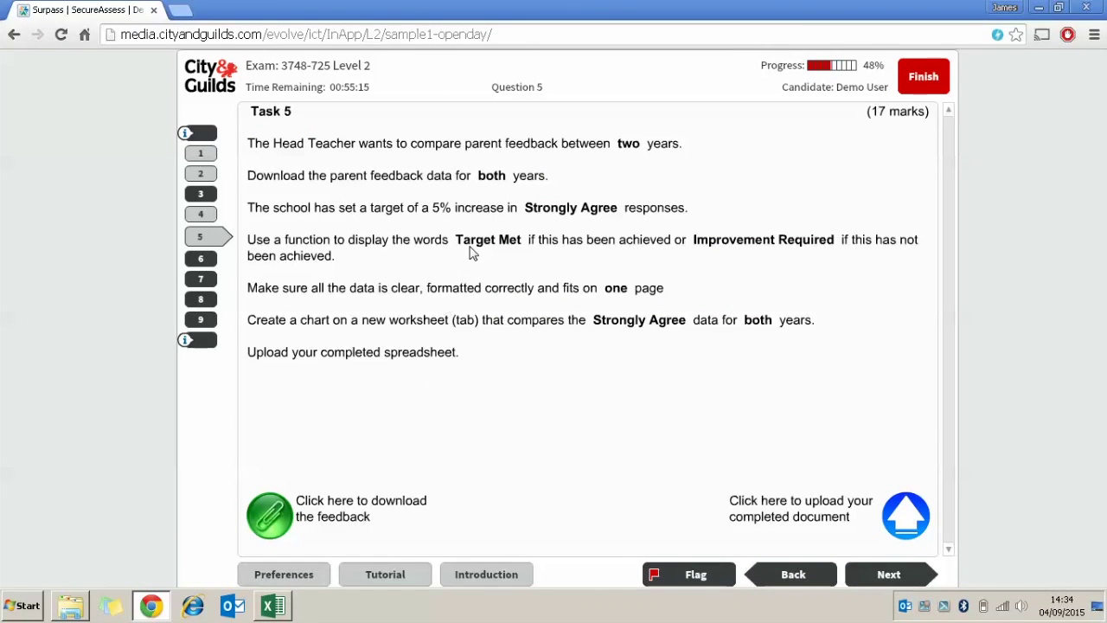
{"action": "left_click", "coordinate": [290, 609]}
{"action": "type", "text": "Target Met"}
- Recheck the brief in Chrome, enter Improvement Required as the value if false in Excel, and confirm the IF function
{"action": "left_click", "coordinate": [598, 312]}
{"action": "left_click", "coordinate": [151, 607]}
{"action": "left_click", "coordinate": [272, 607]}
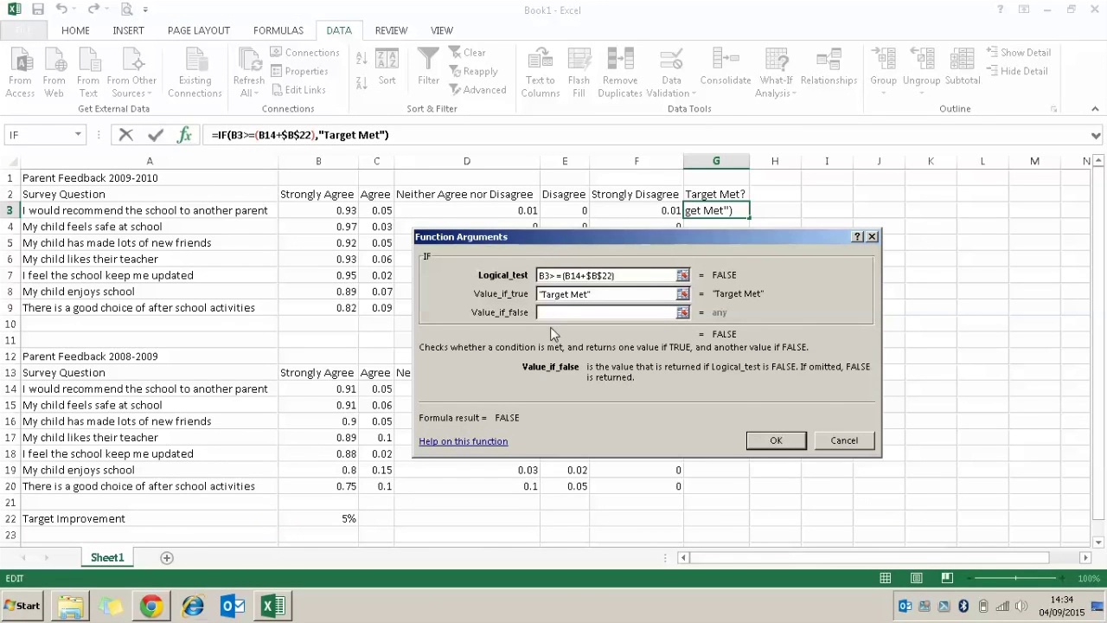
{"action": "type", "text": "Impr"}
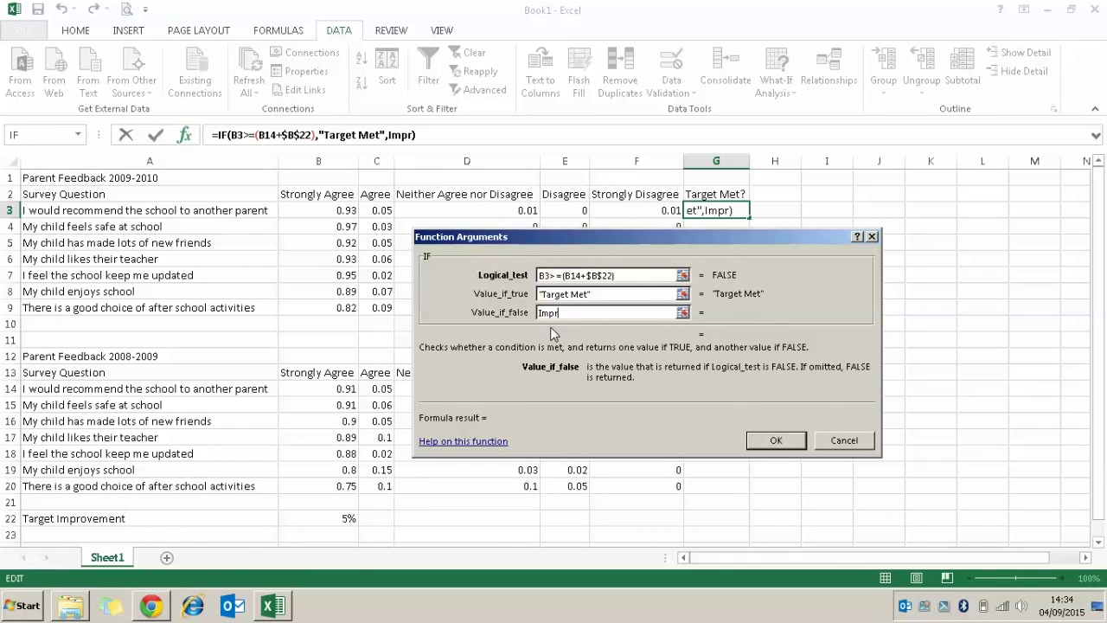
{"action": "type", "text": "ovement R"}
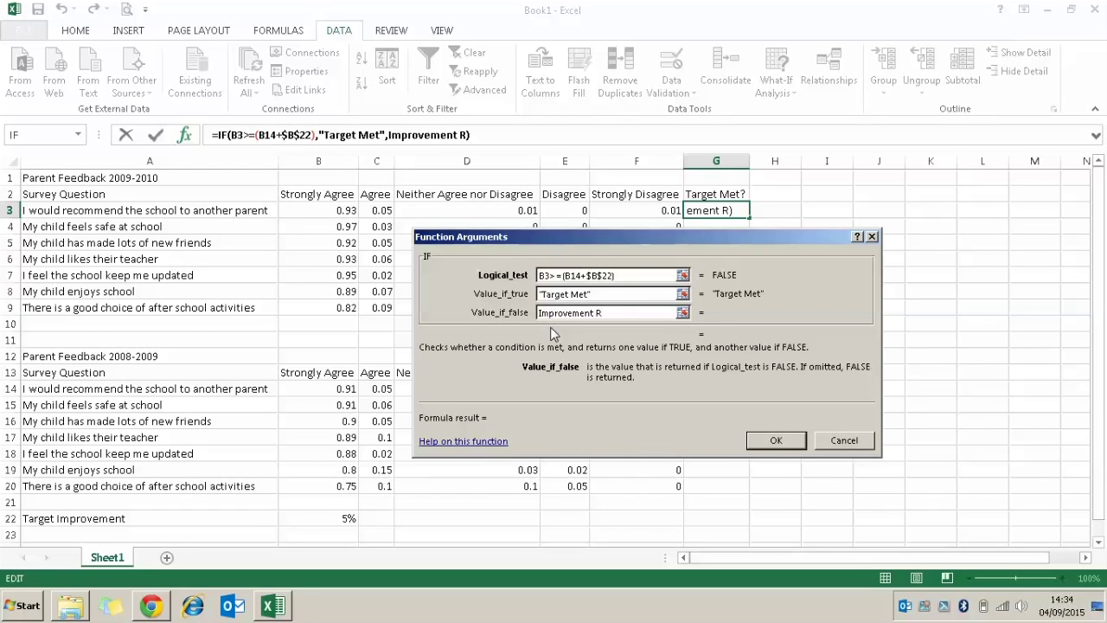
{"action": "type", "text": "equired"}
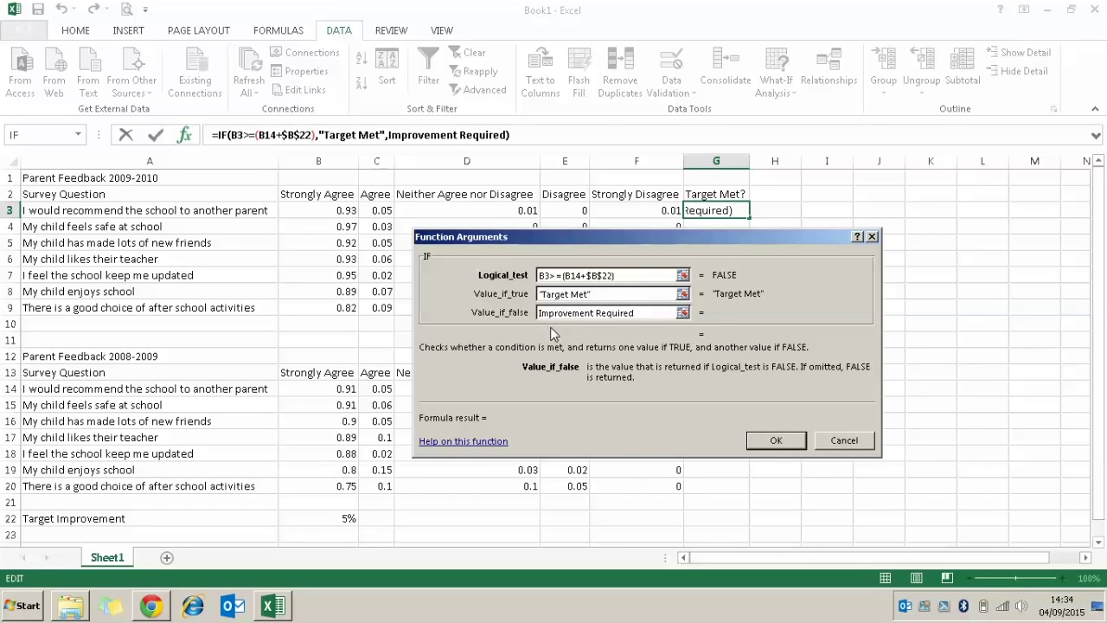
{"action": "key", "text": "shift+Tab"}
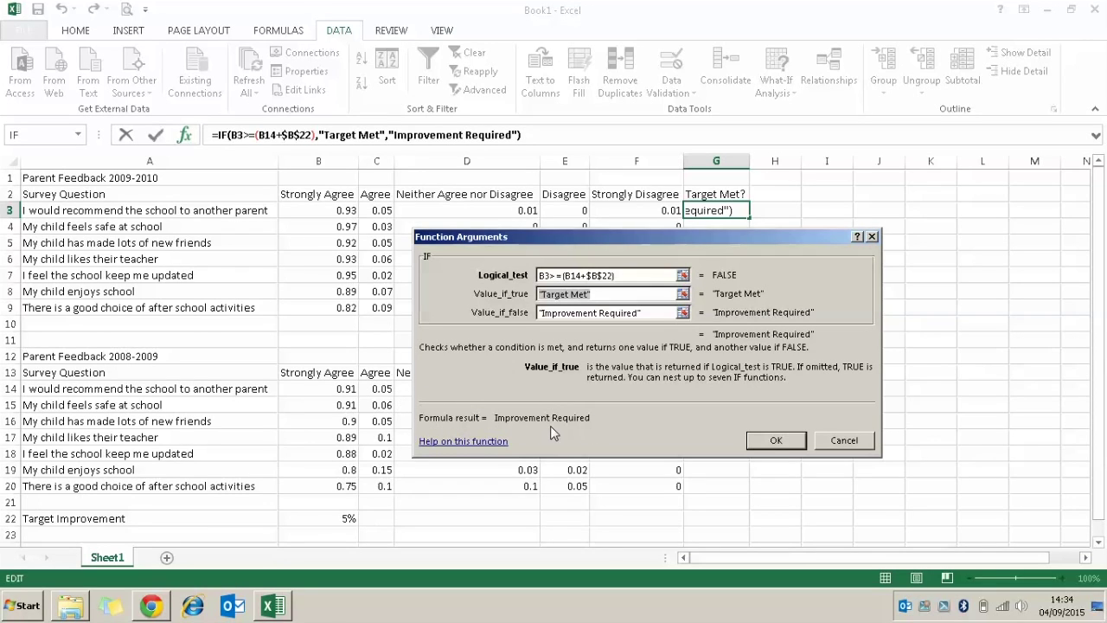
{"action": "left_click", "coordinate": [772, 441]}
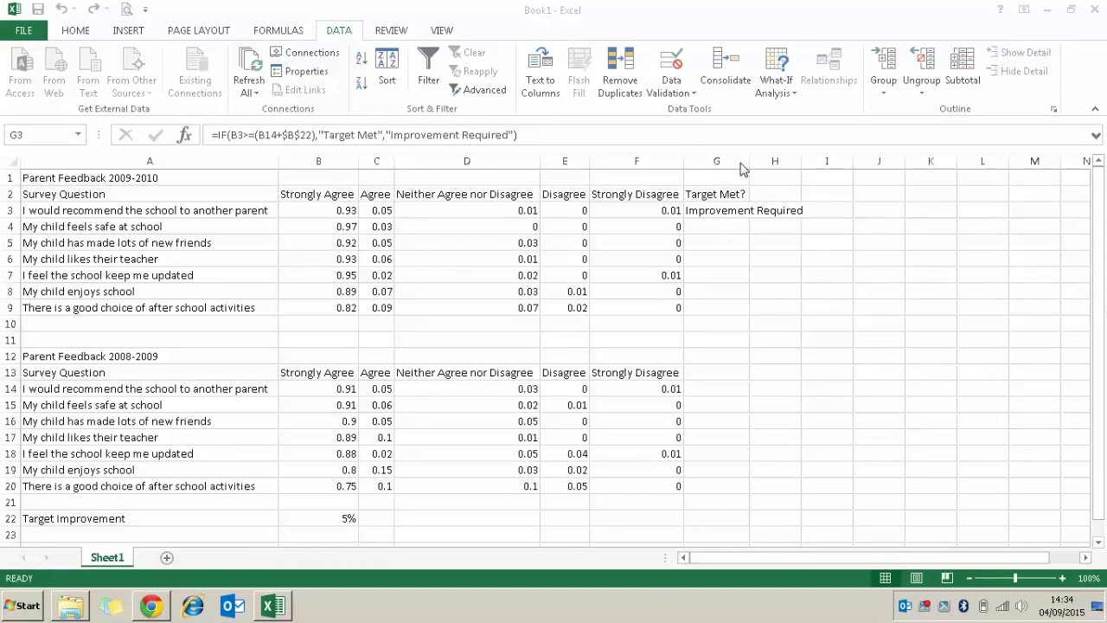
- Copy the IF formula from G3 down to G9 and, after checking the brief in Chrome, widen column G to fit Improvement Required
{"action": "left_click", "coordinate": [728, 216]}
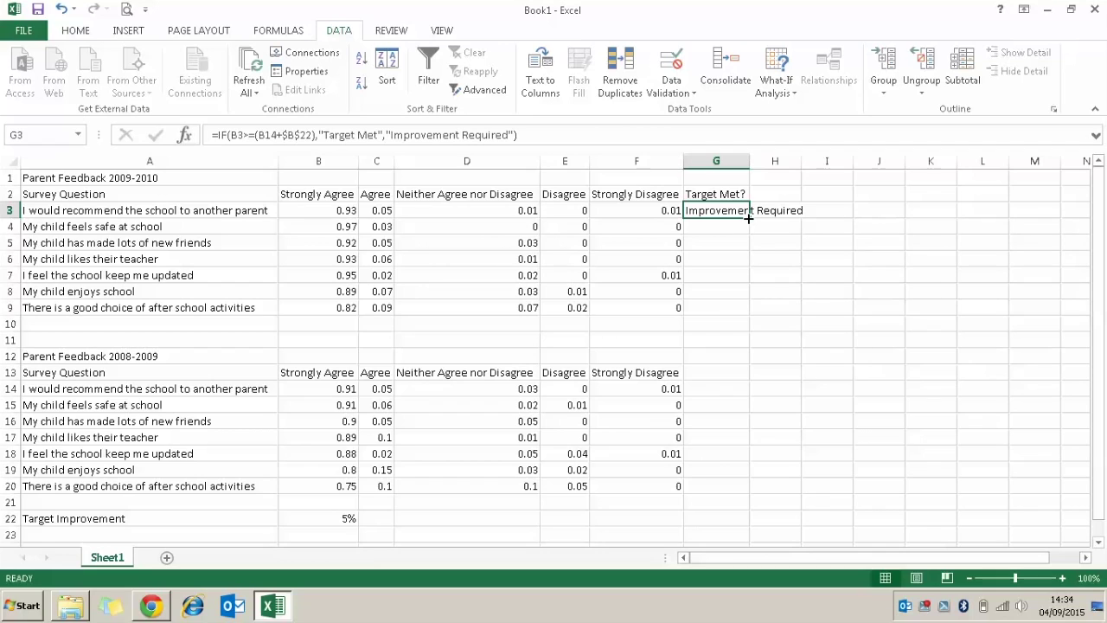
{"action": "left_click_drag", "start_coordinate": [749, 219], "coordinate": [759, 314]}
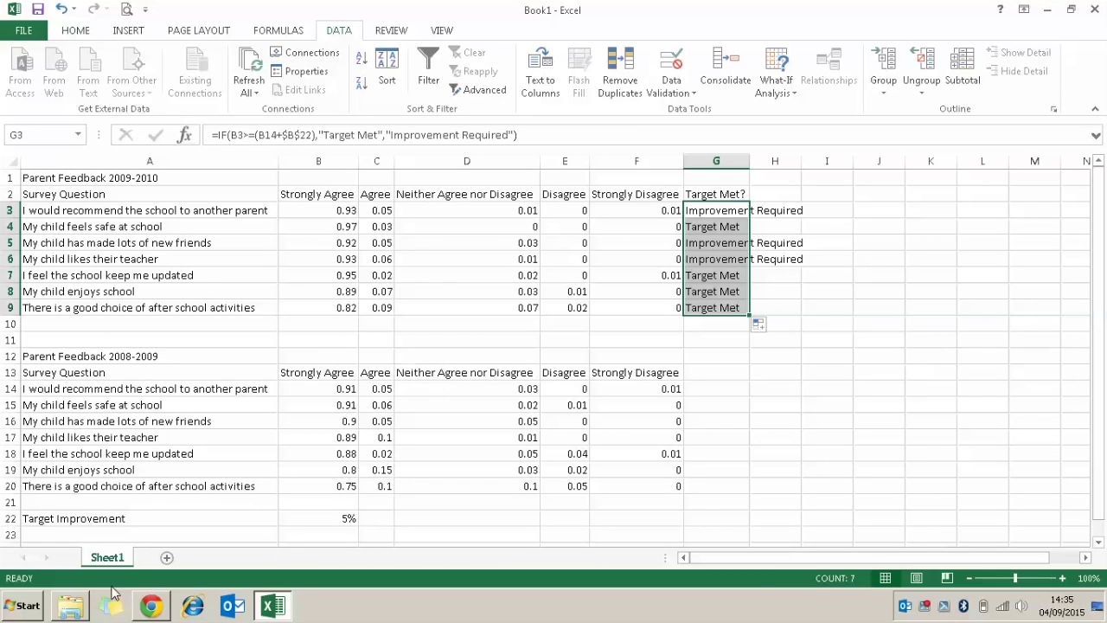
{"action": "mouse_move", "coordinate": [161, 611]}
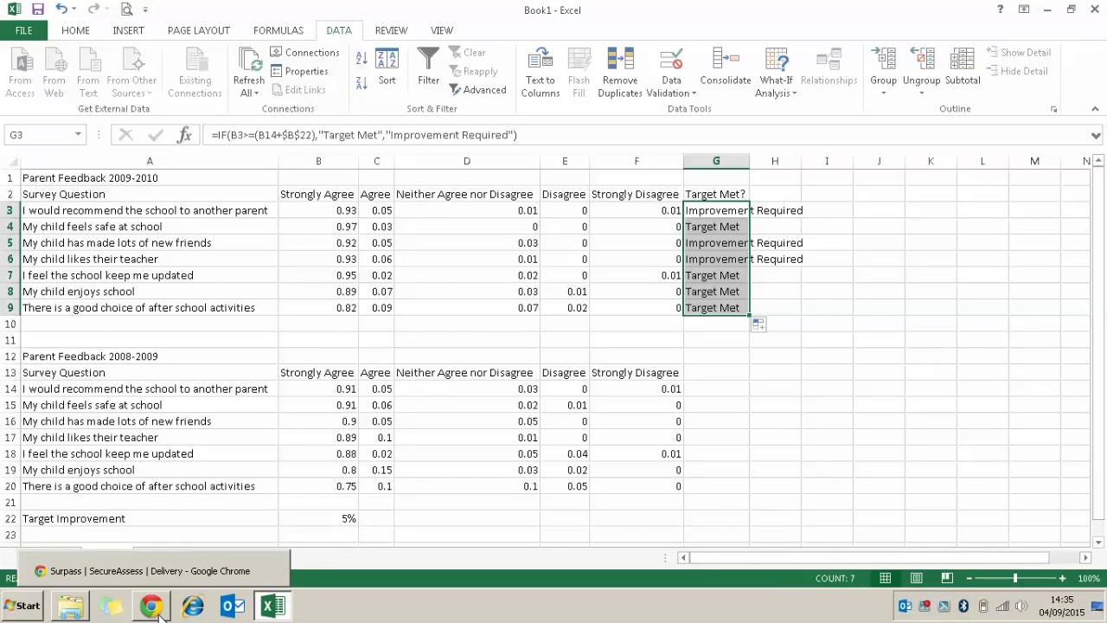
{"action": "left_click", "coordinate": [151, 607]}
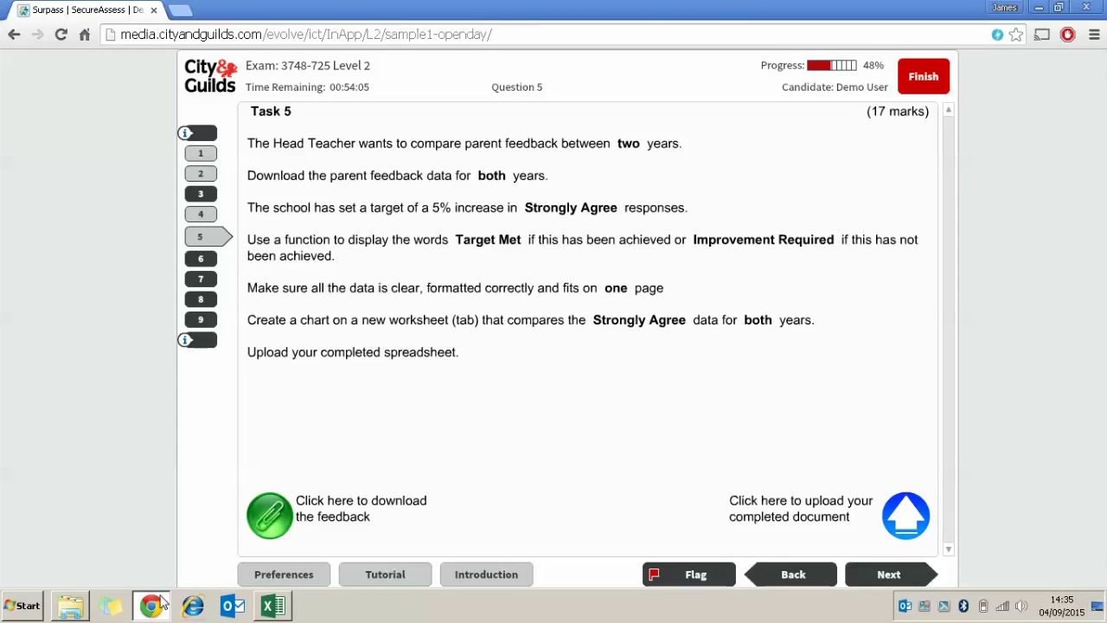
{"action": "left_click", "coordinate": [266, 607]}
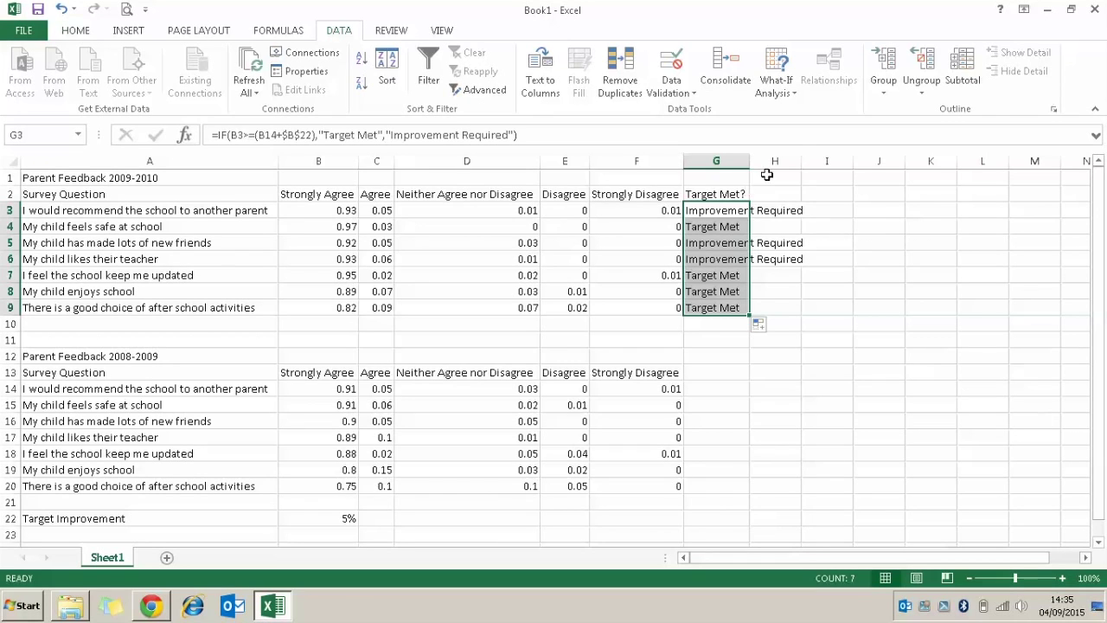
{"action": "left_click_drag", "start_coordinate": [752, 162], "coordinate": [809, 161]}
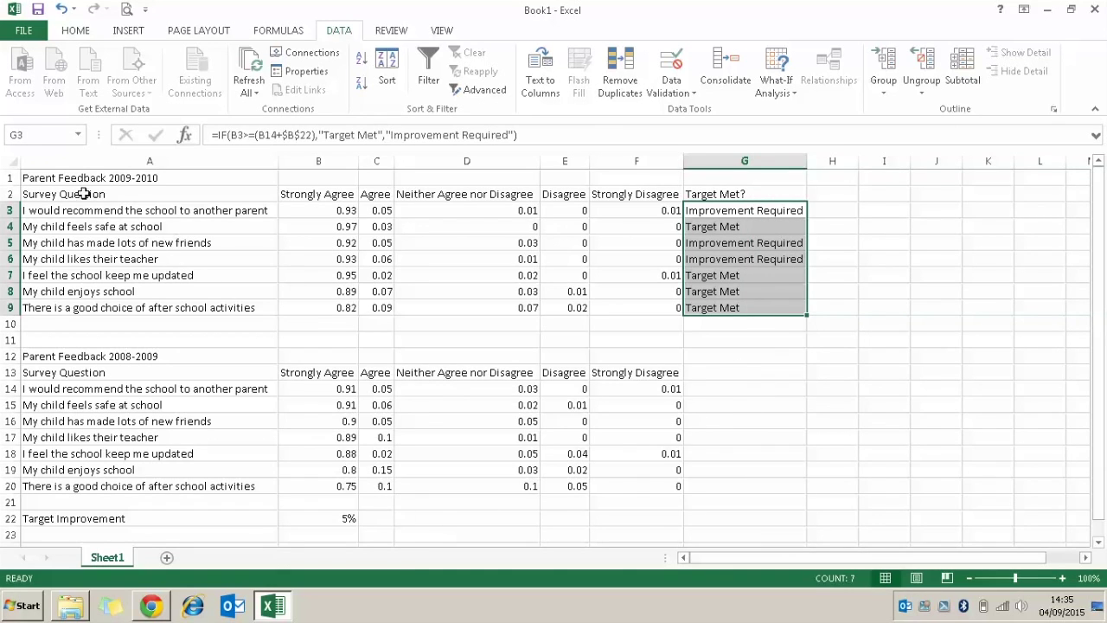
- Increase the font size of both Parent Feedback titles, in A1 and A12, to 18
{"action": "left_click", "coordinate": [59, 184]}
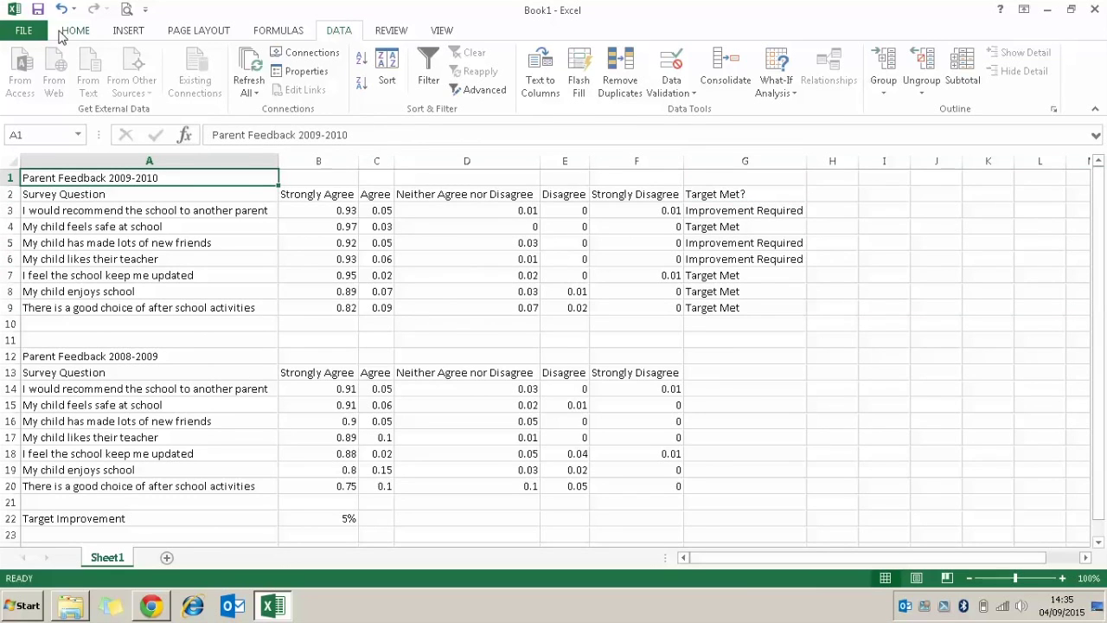
{"action": "left_click", "coordinate": [62, 32]}
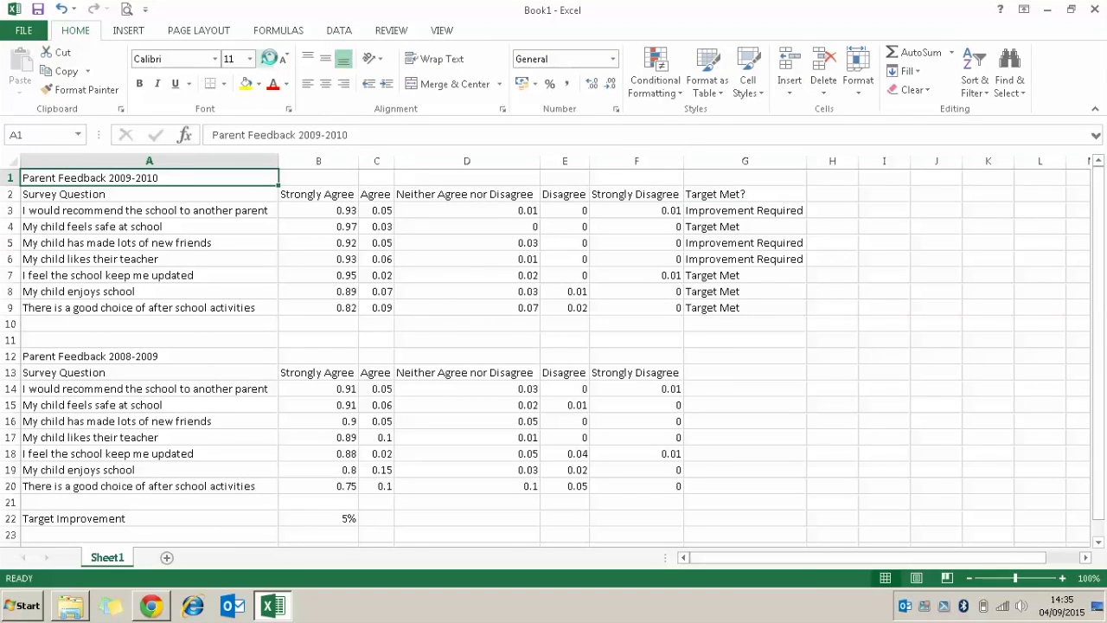
{"action": "left_click", "coordinate": [267, 60]}
{"action": "left_click", "coordinate": [267, 60]}
{"action": "left_click", "coordinate": [268, 59]}
{"action": "left_click", "coordinate": [268, 59]}
{"action": "left_click", "coordinate": [86, 365]}
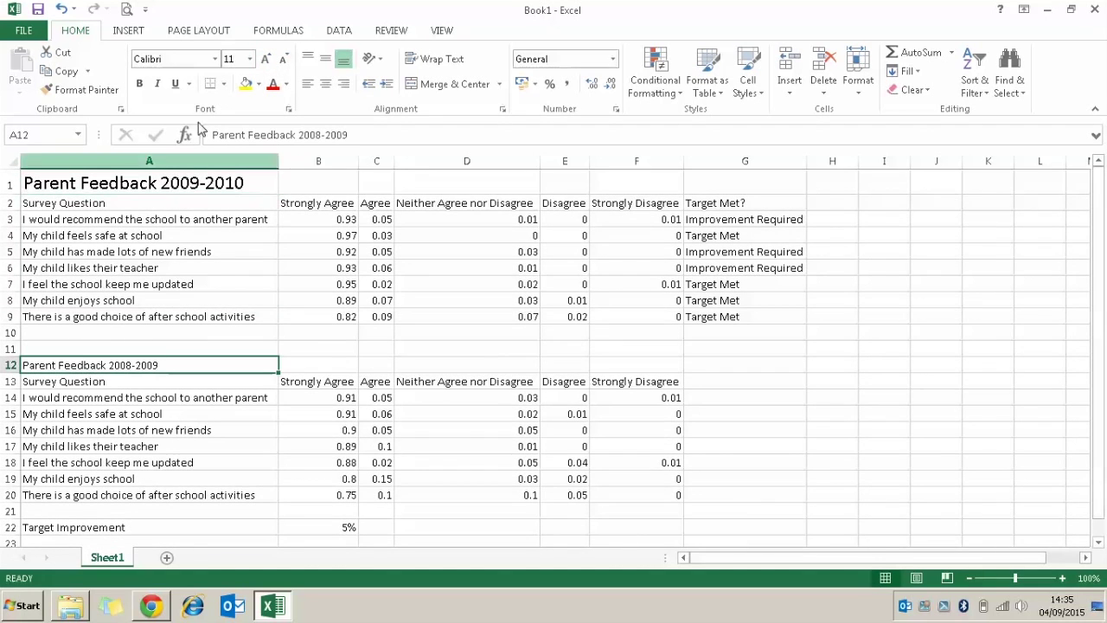
{"action": "left_click", "coordinate": [267, 60]}
{"action": "left_click", "coordinate": [267, 60]}
{"action": "left_click", "coordinate": [267, 59]}
{"action": "left_click", "coordinate": [267, 60]}
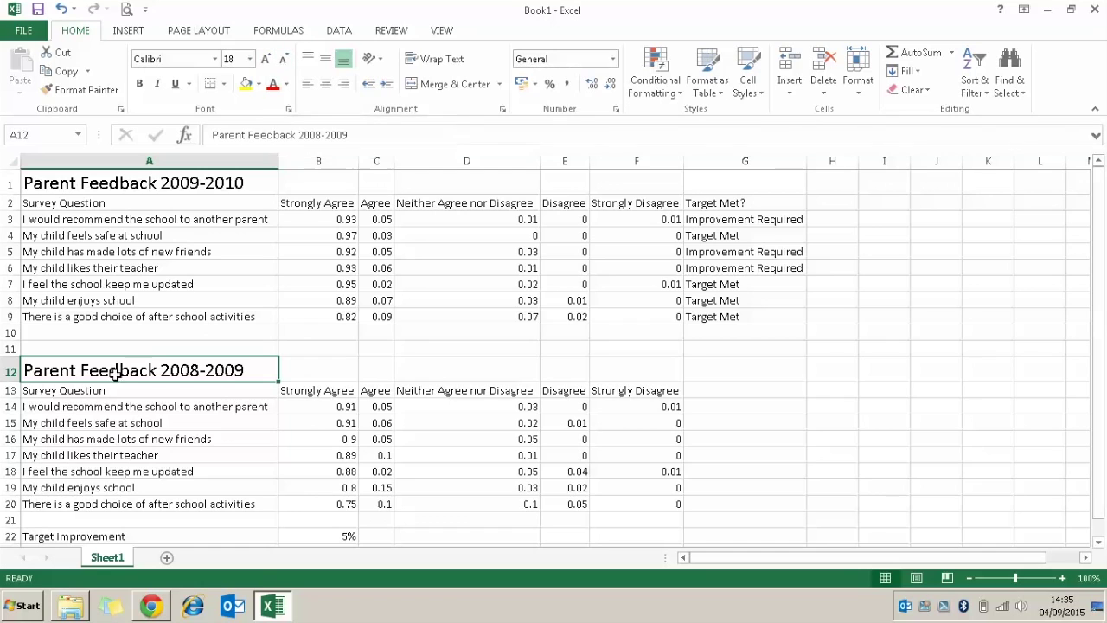
- Bold the column headings of both feedback tables, in A2:G2 and A13:F13
{"action": "left_click", "coordinate": [65, 203]}
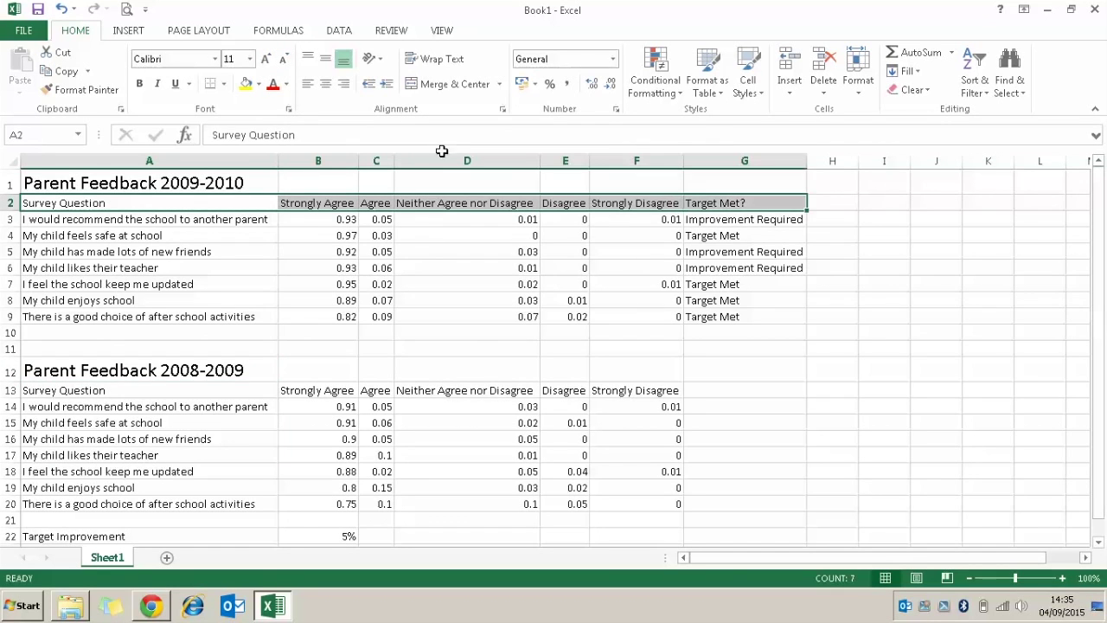
{"action": "left_click", "coordinate": [138, 83]}
{"action": "left_click_drag", "start_coordinate": [51, 390], "coordinate": [597, 386]}
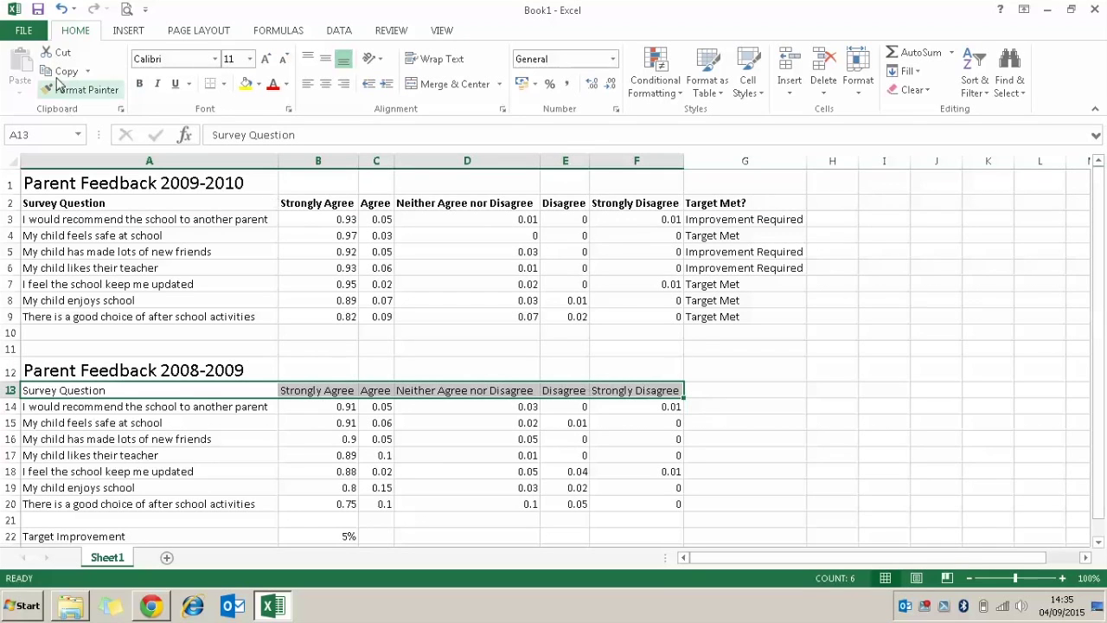
{"action": "left_click", "coordinate": [138, 83]}
{"action": "scroll", "coordinate": [250, 279], "scroll_direction": "down", "scroll_amount": 1}
{"action": "scroll", "coordinate": [191, 278], "scroll_direction": "up", "scroll_amount": 1}
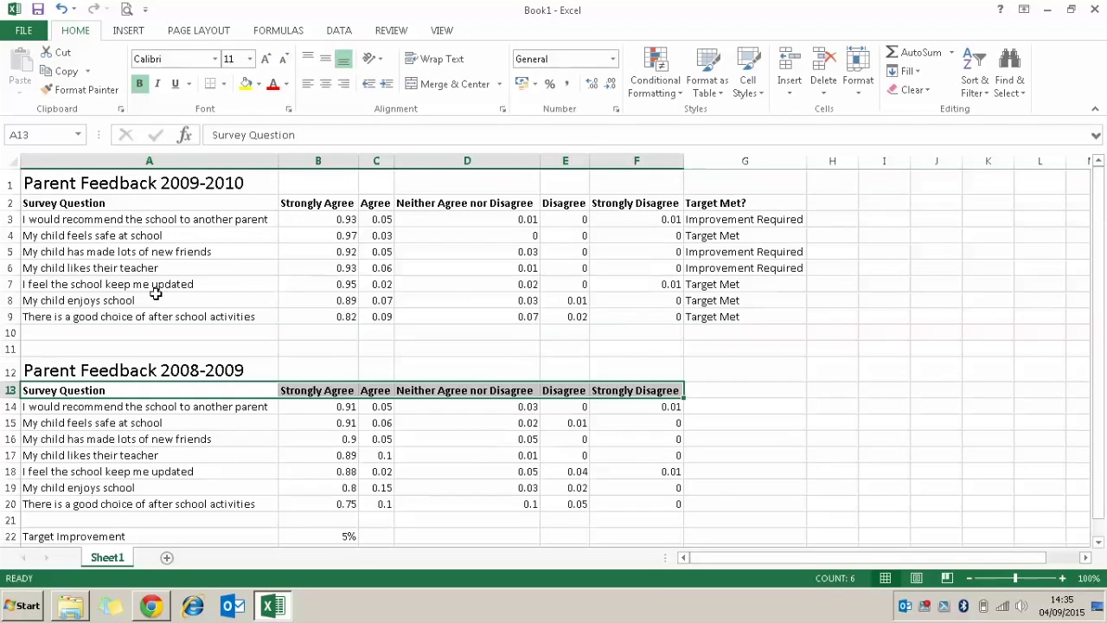
- Apply All Borders to both feedback tables, A2:G9 and A13:F20
{"action": "left_click_drag", "start_coordinate": [73, 204], "coordinate": [705, 316]}
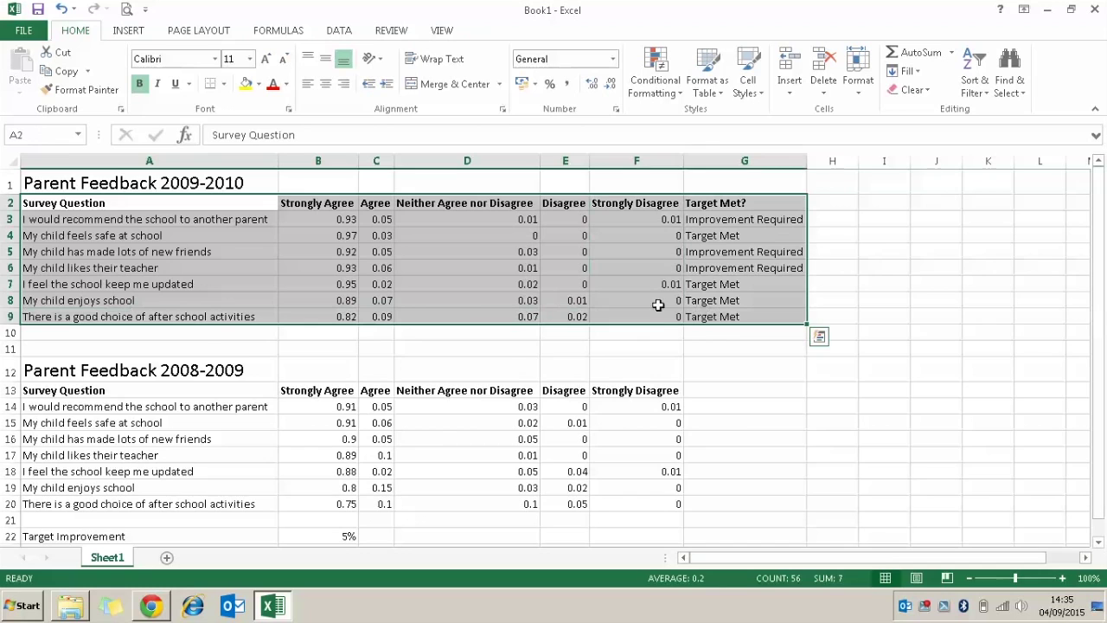
{"action": "left_click", "coordinate": [221, 88]}
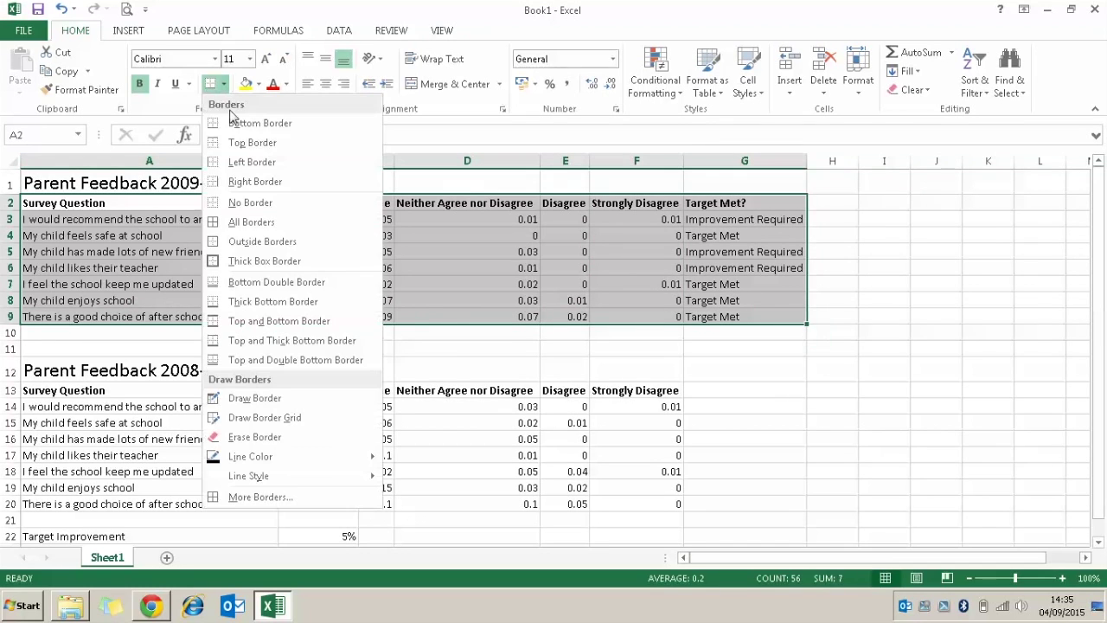
{"action": "left_click", "coordinate": [236, 226]}
{"action": "left_click_drag", "start_coordinate": [77, 391], "coordinate": [661, 447]}
{"action": "left_click", "coordinate": [210, 83]}
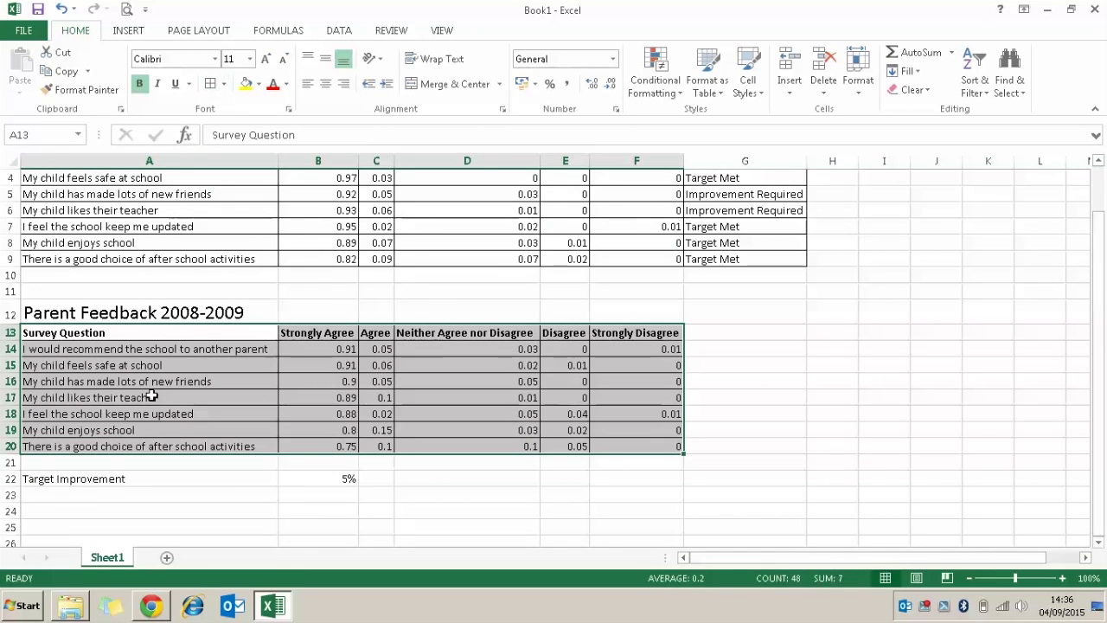
- Add the same borders to the Target Improvement label and its value in A22:B22
{"action": "left_click", "coordinate": [262, 474]}
{"action": "left_click_drag", "start_coordinate": [262, 474], "coordinate": [346, 478]}
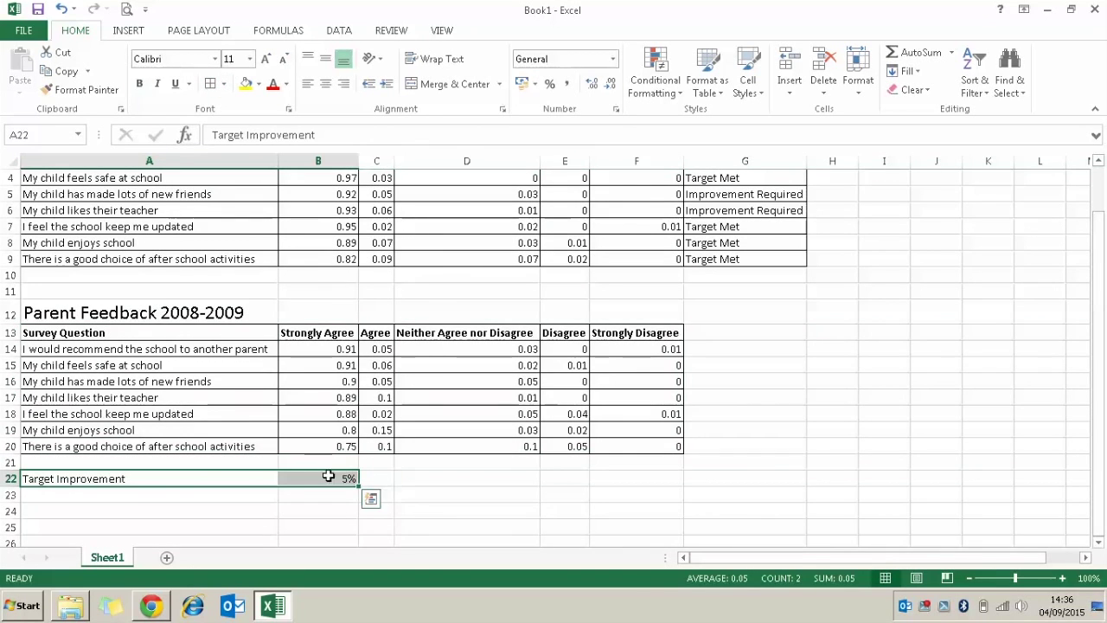
{"action": "left_click", "coordinate": [212, 84]}
{"action": "scroll", "coordinate": [422, 428], "scroll_direction": "up", "scroll_amount": 1}
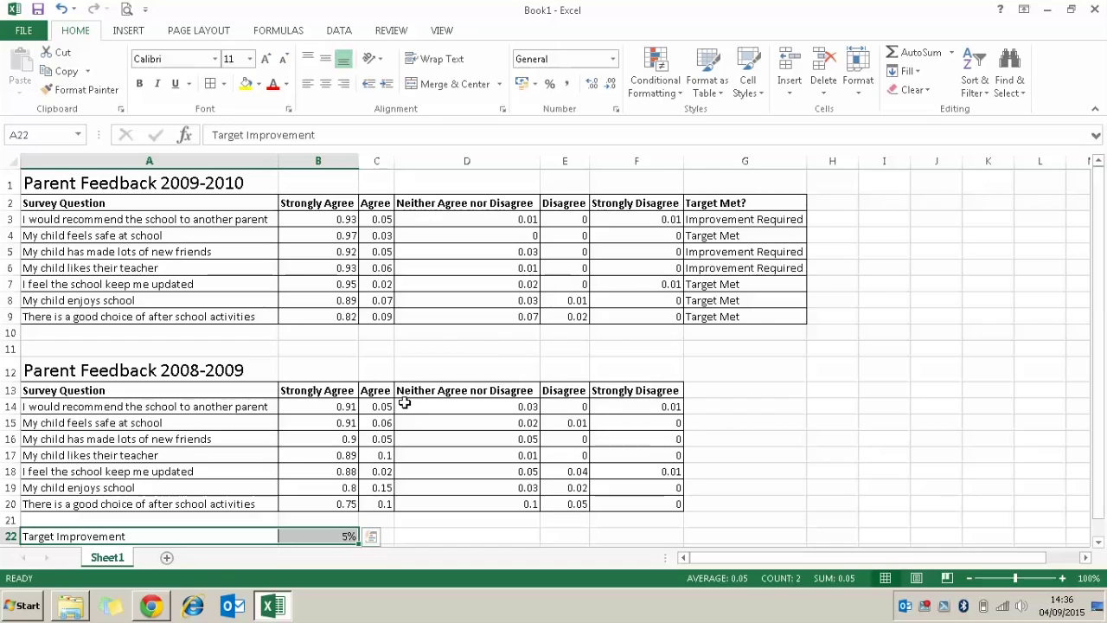
- Format the response figures of both feedback tables, B3:F9 and B14:F20, as percentages
{"action": "left_click_drag", "start_coordinate": [321, 223], "coordinate": [611, 318]}
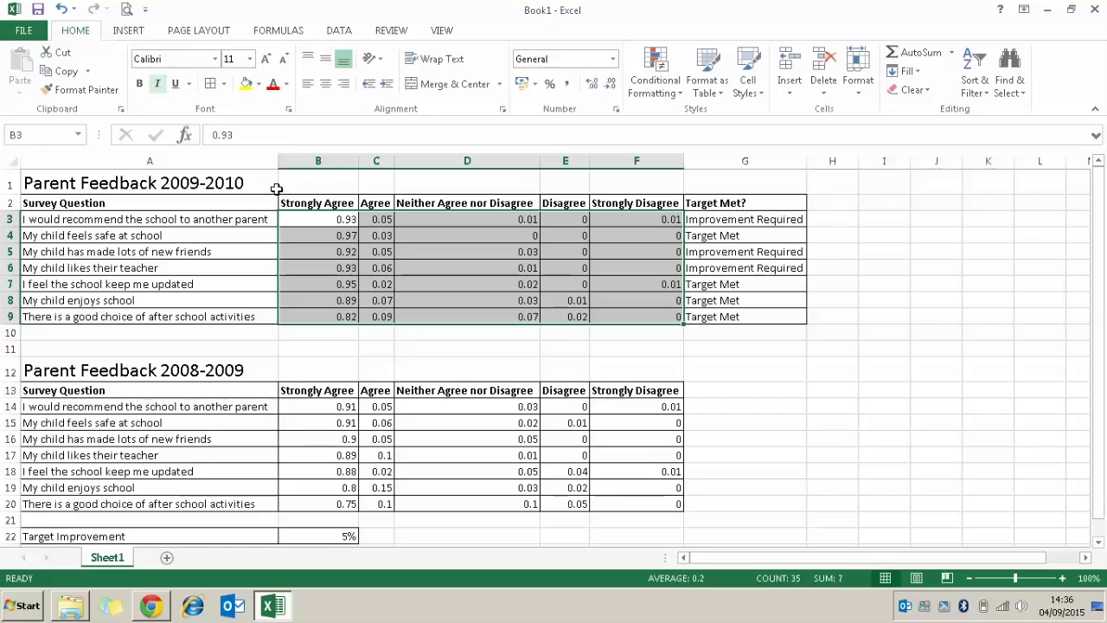
{"action": "left_click", "coordinate": [549, 90]}
{"action": "left_click_drag", "start_coordinate": [336, 407], "coordinate": [548, 500]}
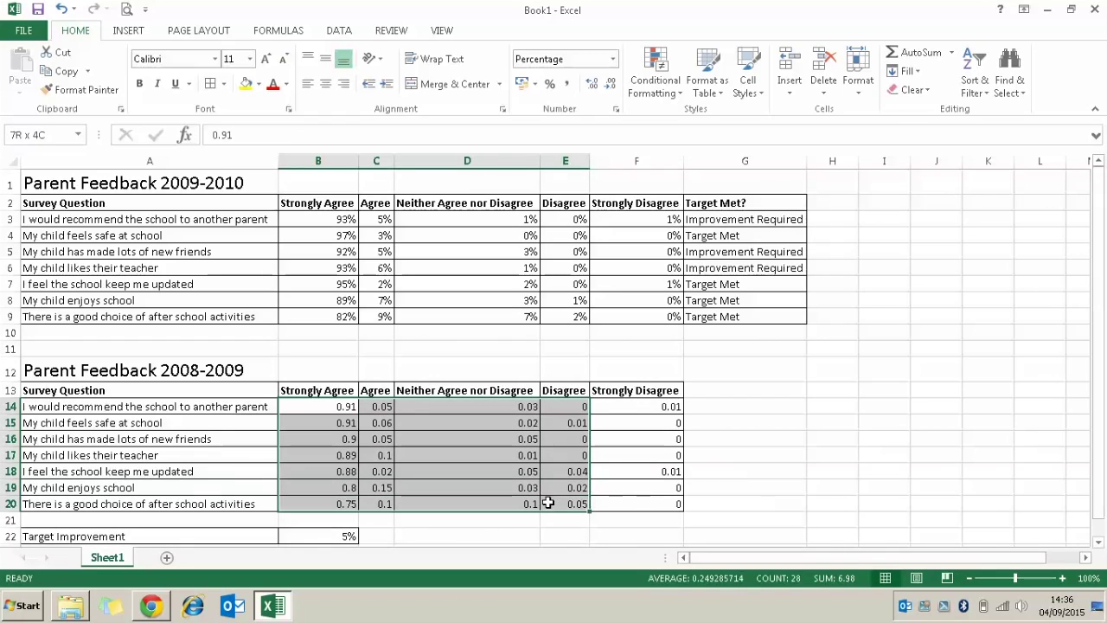
{"action": "left_click", "coordinate": [549, 83]}
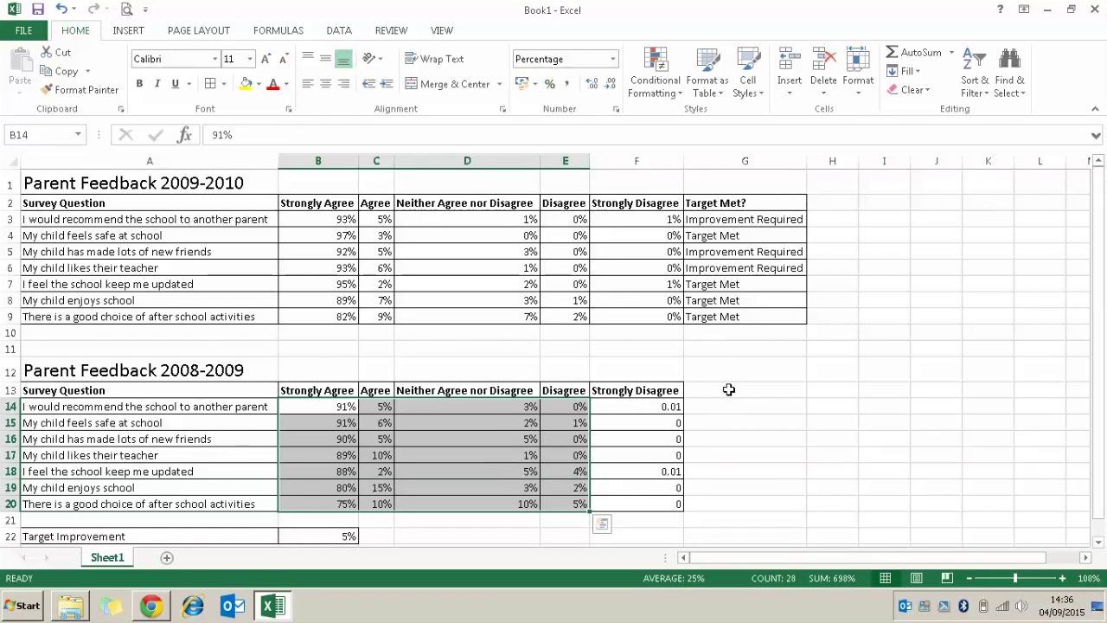
{"action": "left_click_drag", "start_coordinate": [659, 409], "coordinate": [647, 503]}
{"action": "left_click", "coordinate": [550, 83]}
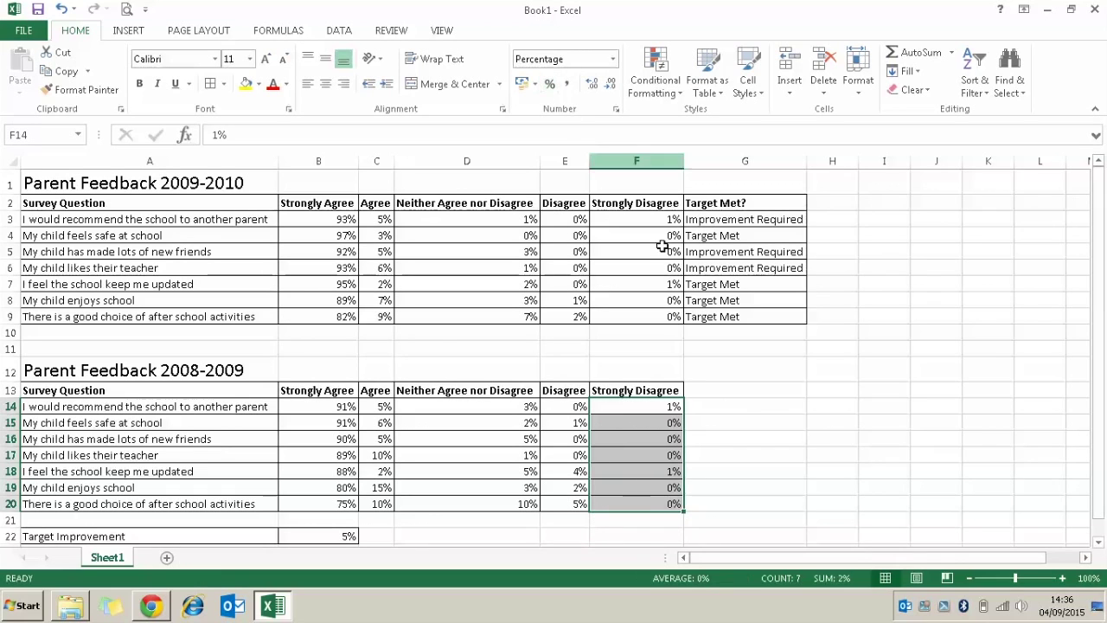
{"action": "left_click", "coordinate": [757, 406]}
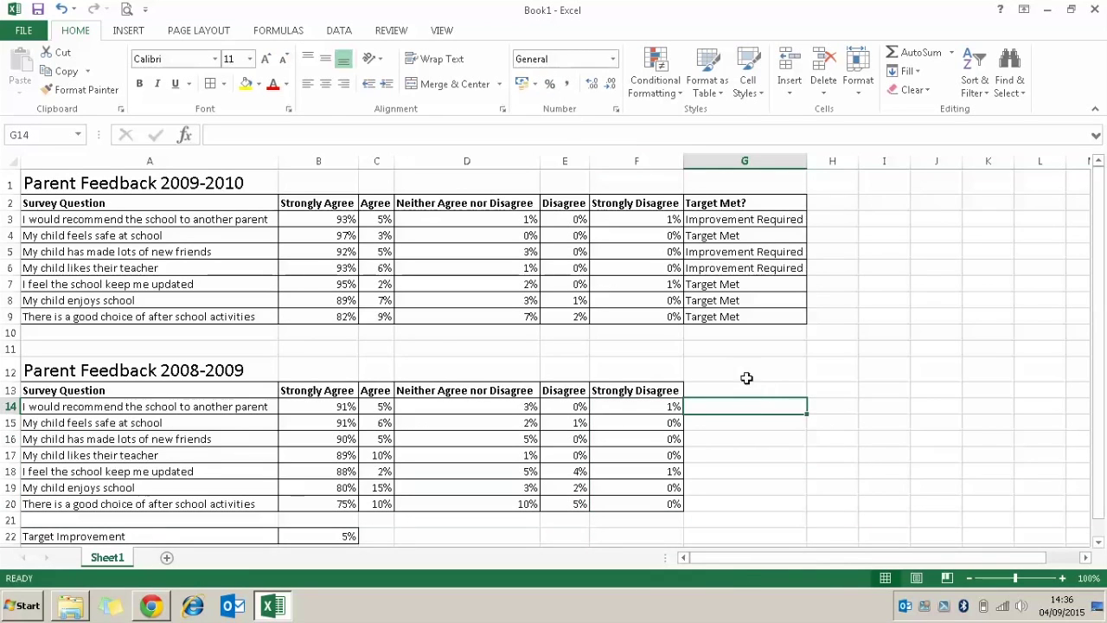
- Recheck the brief in Chrome, extend Excel's print page break past column G so all data fits one page, and return to Normal view
{"action": "left_click", "coordinate": [162, 608]}
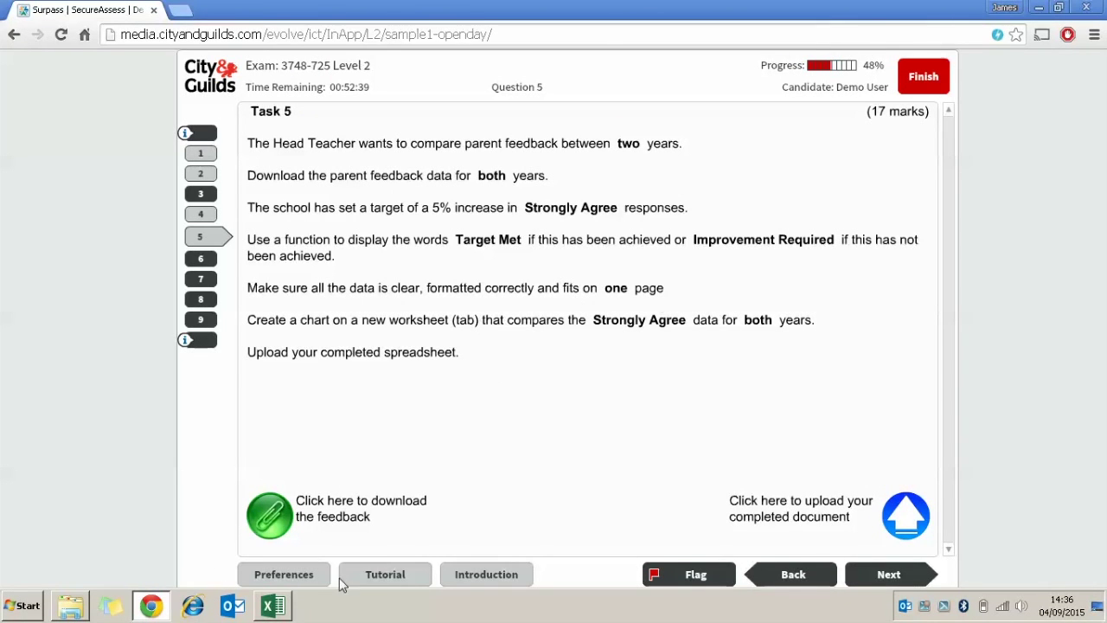
{"action": "left_click", "coordinate": [289, 603]}
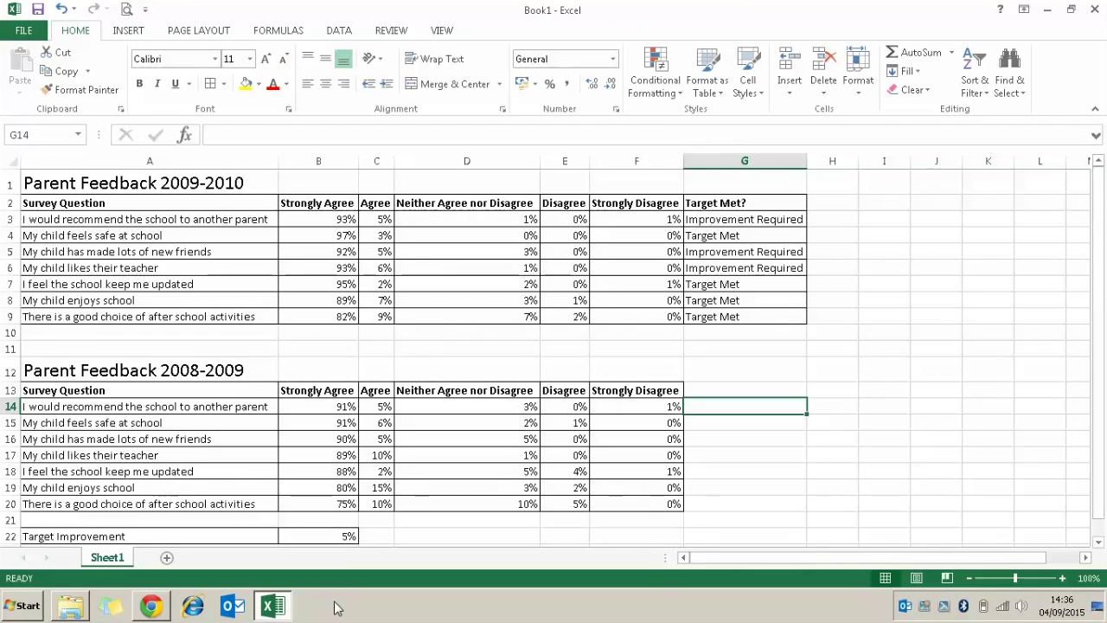
{"action": "mouse_move", "coordinate": [292, 608]}
{"action": "left_click", "coordinate": [204, 34]}
{"action": "left_click", "coordinate": [455, 30]}
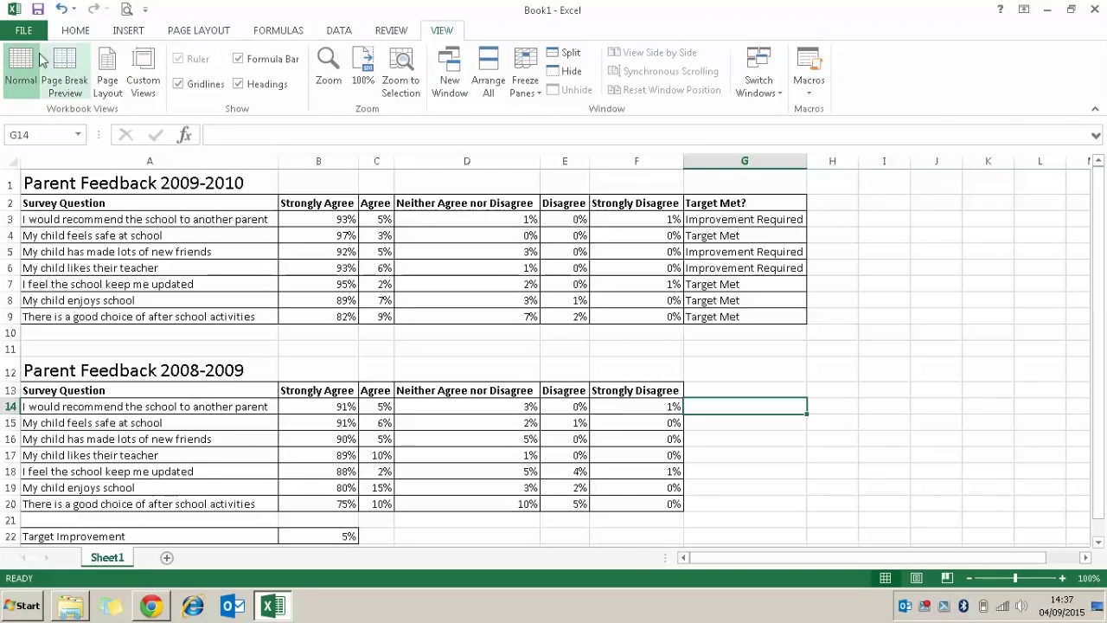
{"action": "left_click", "coordinate": [58, 81]}
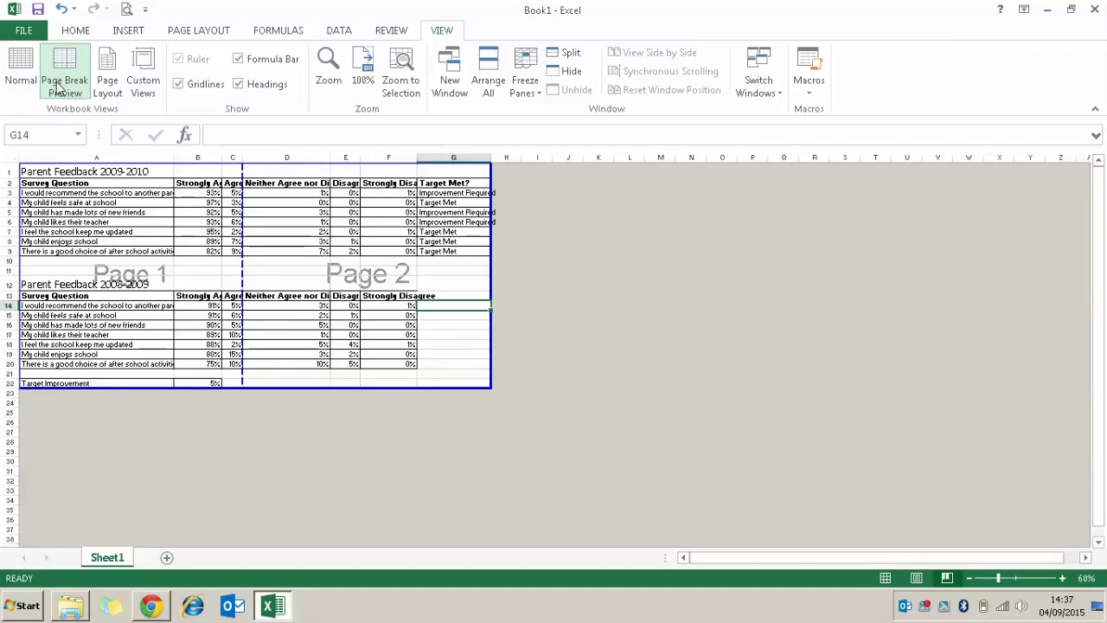
{"action": "left_click_drag", "start_coordinate": [243, 266], "coordinate": [477, 268]}
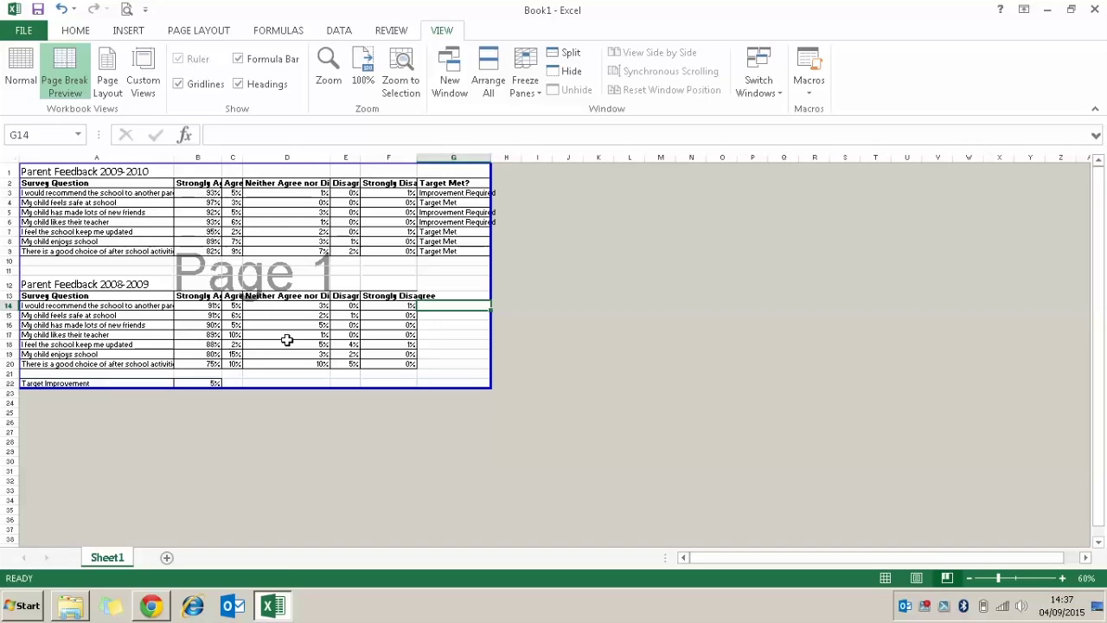
{"action": "left_click", "coordinate": [21, 69]}
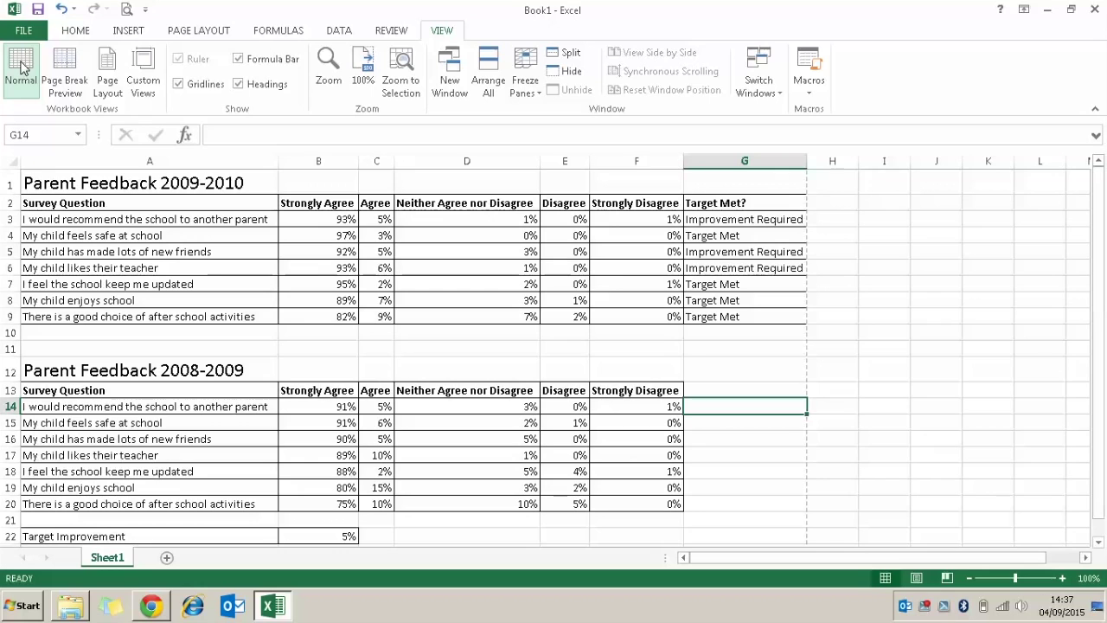
- Check the chart requirement in Chrome, insert a 2-D clustered column chart of A3:B9 in Excel, and move it clear of the Strongly Agree data
{"action": "left_click", "coordinate": [154, 611]}
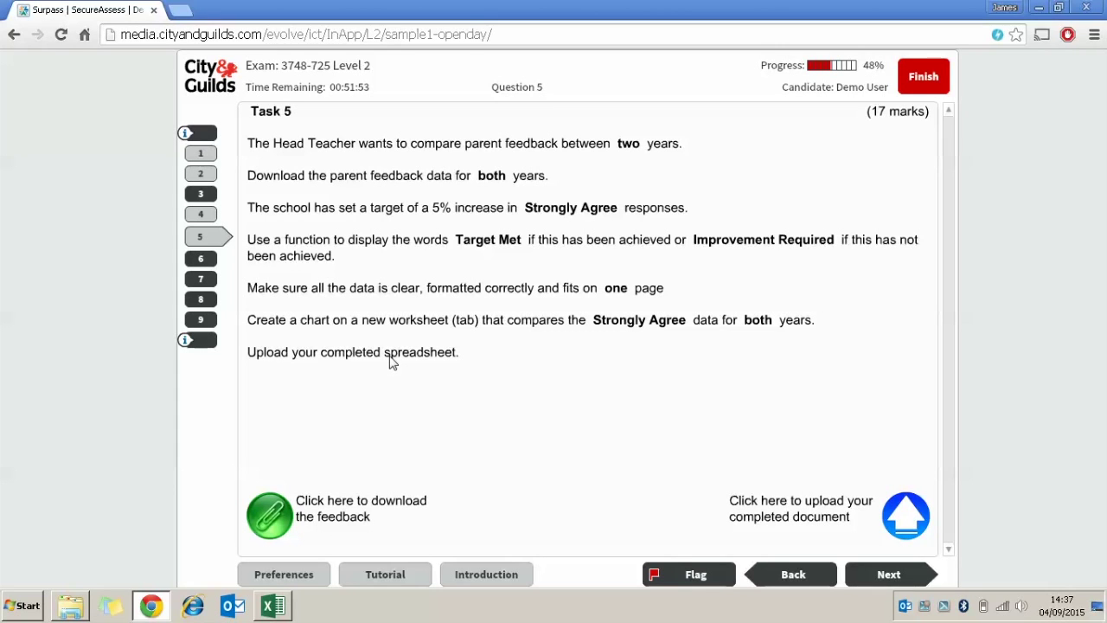
{"action": "left_click", "coordinate": [275, 605]}
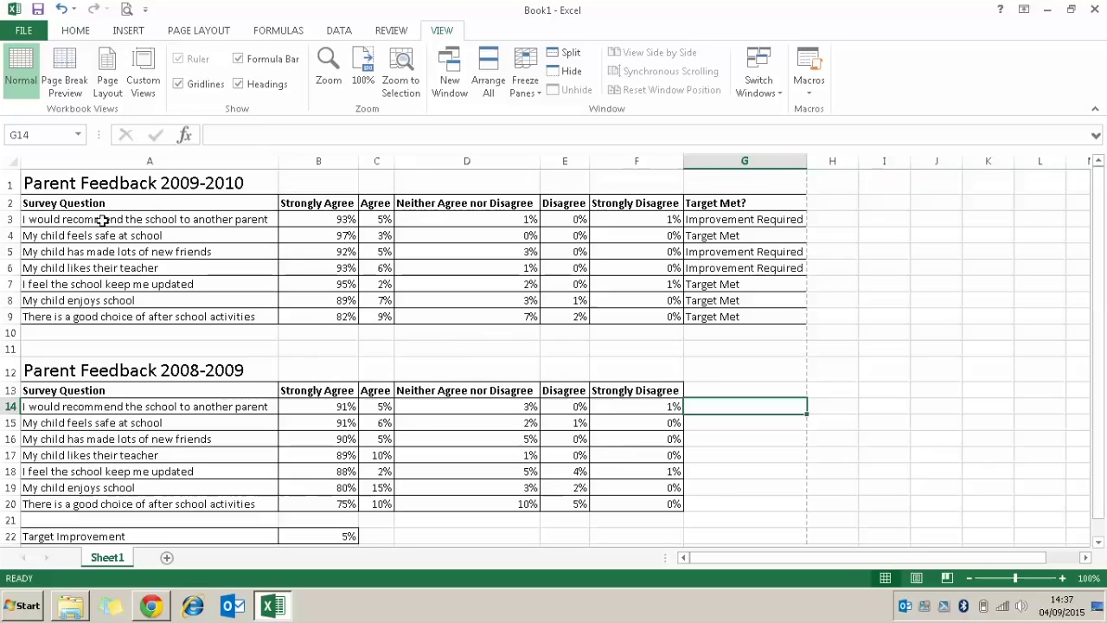
{"action": "left_click_drag", "start_coordinate": [102, 220], "coordinate": [321, 317]}
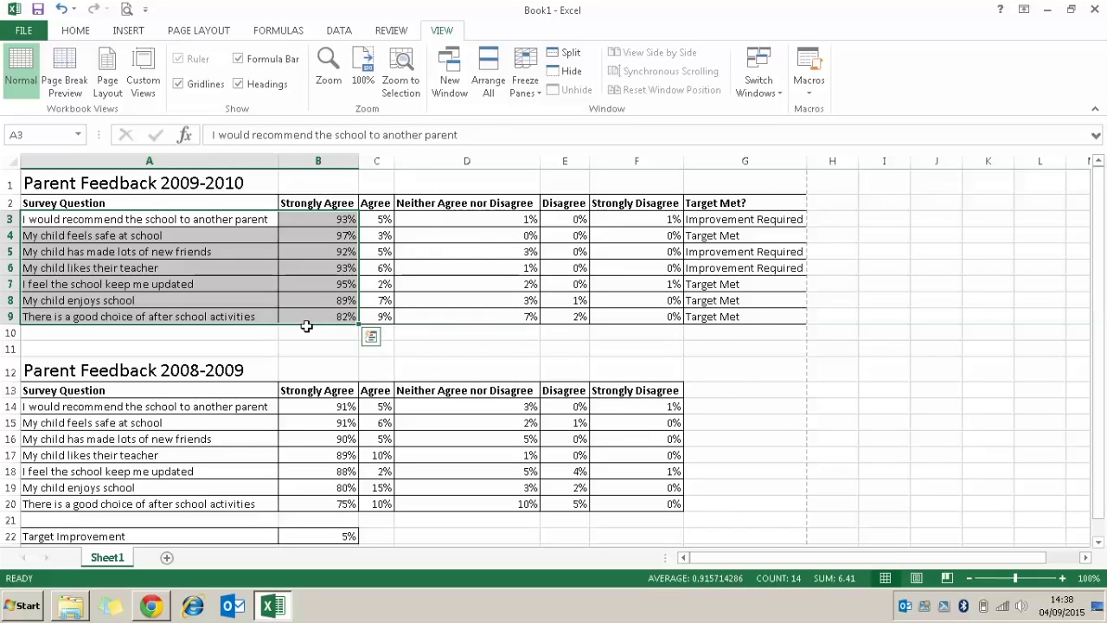
{"action": "left_click", "coordinate": [127, 30]}
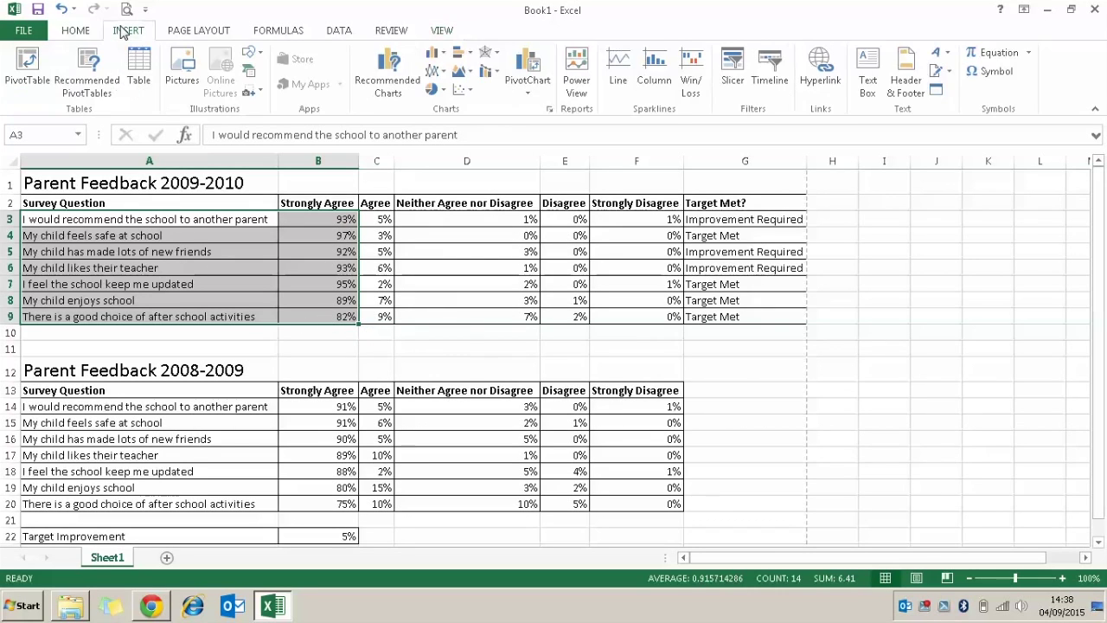
{"action": "left_click", "coordinate": [437, 55]}
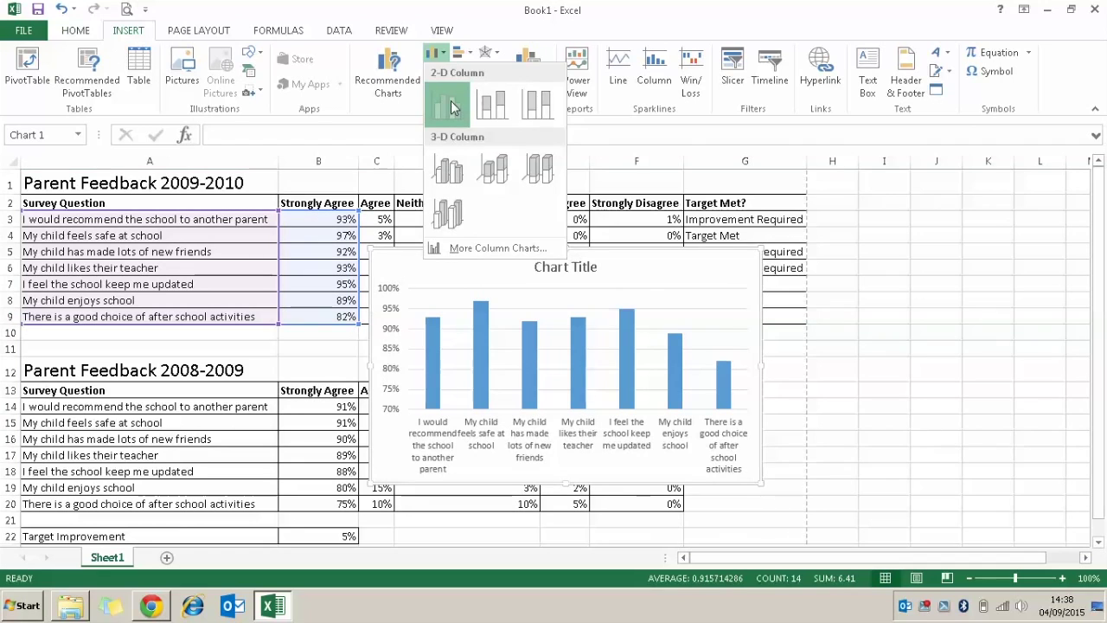
{"action": "left_click", "coordinate": [451, 107]}
{"action": "left_click_drag", "start_coordinate": [454, 249], "coordinate": [679, 239]}
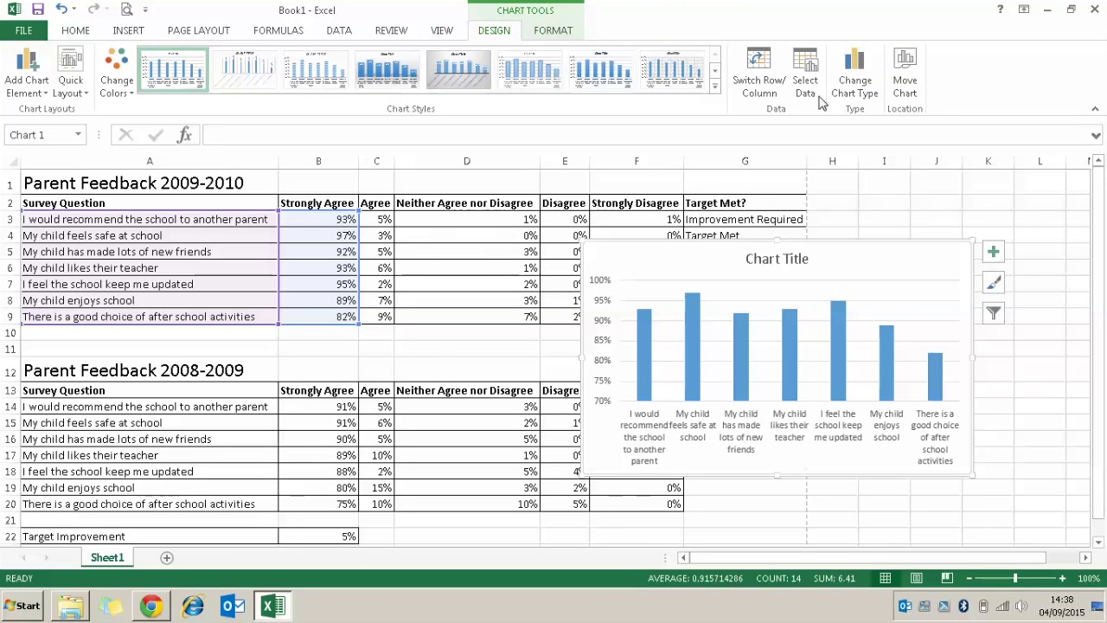
- Edit the chart's existing data series to take its name from the Parent Feedback 2009-2010 title in A1
{"action": "left_click", "coordinate": [805, 69]}
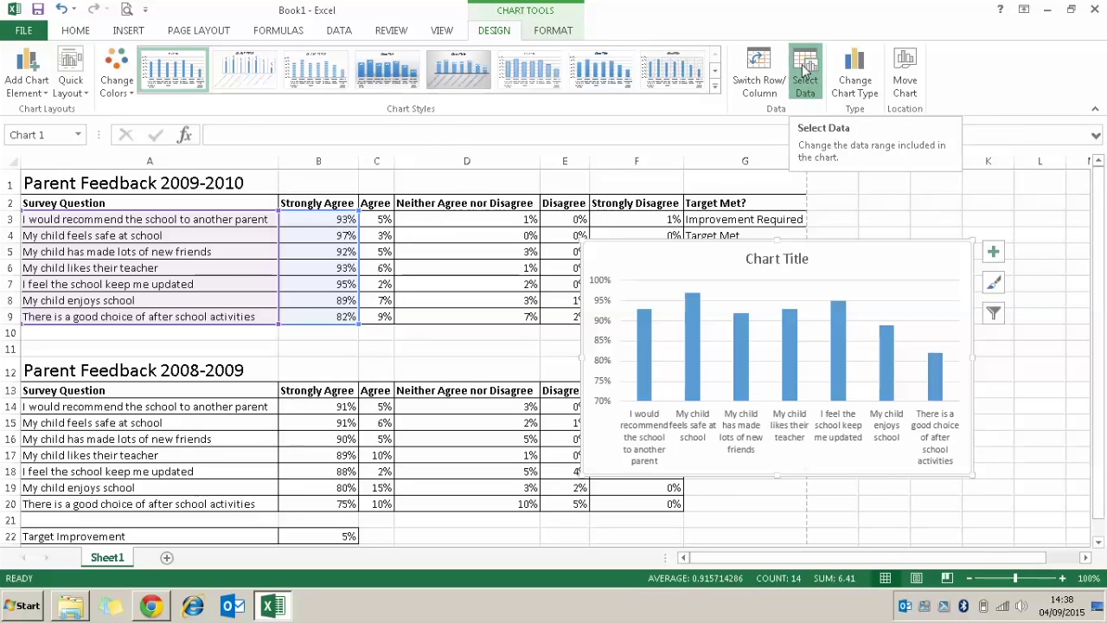
{"action": "left_click_drag", "start_coordinate": [576, 254], "coordinate": [599, 147]}
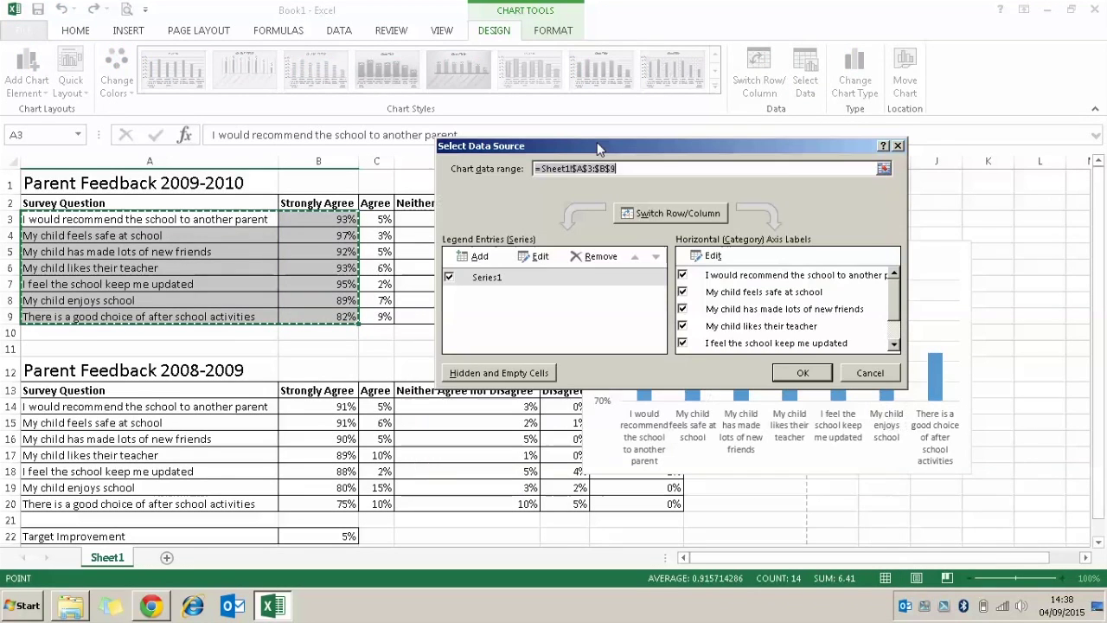
{"action": "left_click", "coordinate": [529, 260]}
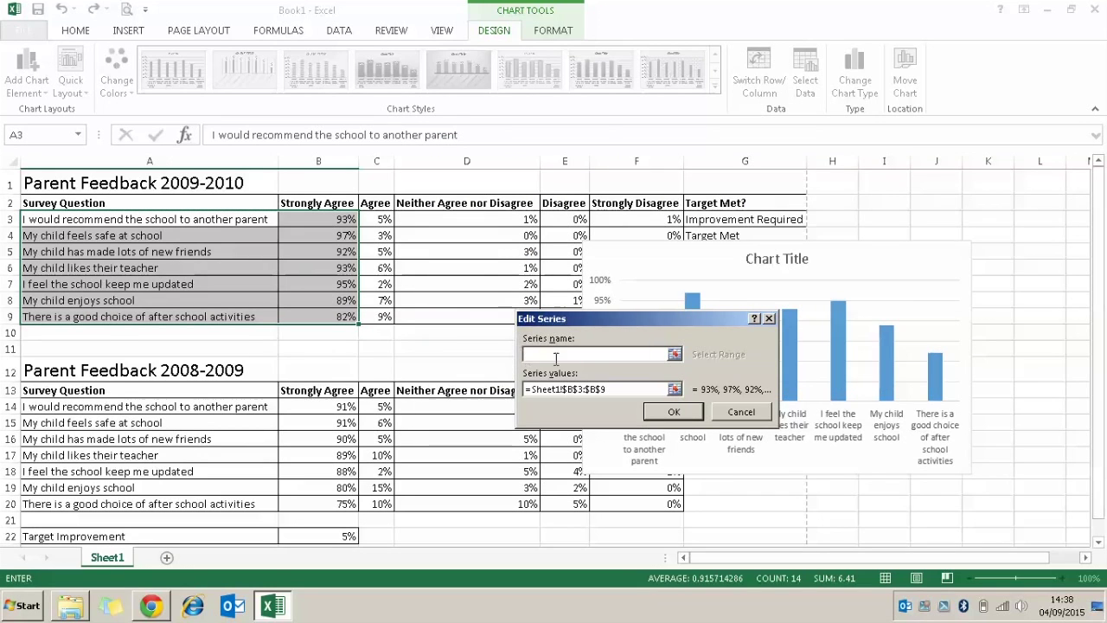
{"action": "left_click_drag", "start_coordinate": [560, 322], "coordinate": [430, 264]}
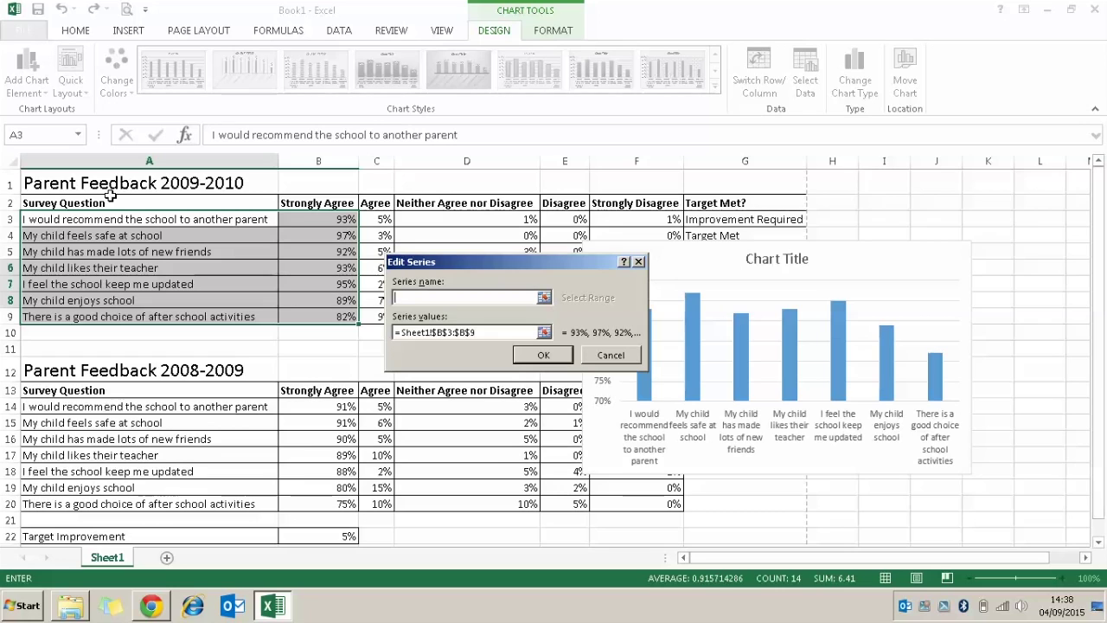
{"action": "left_click", "coordinate": [148, 183]}
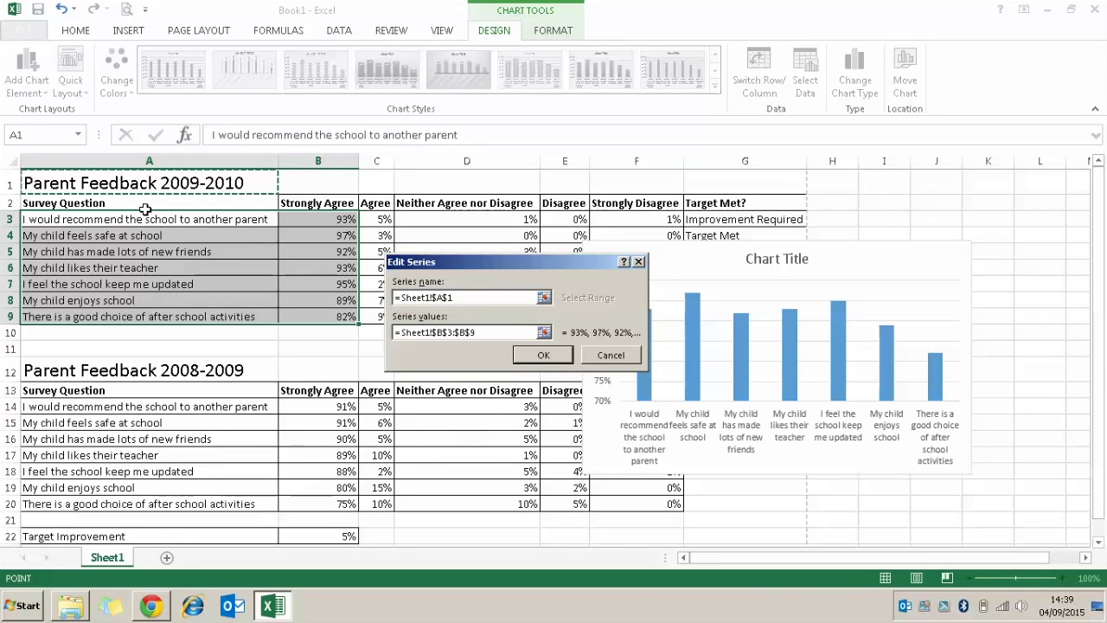
{"action": "left_click", "coordinate": [521, 353]}
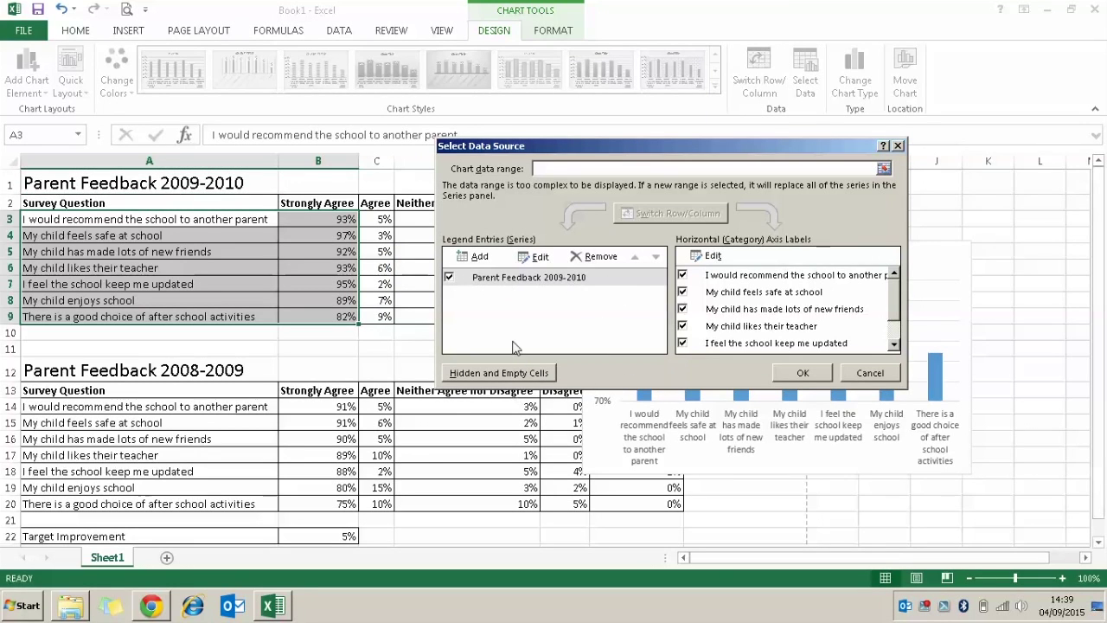
- Add a second chart series named from A12 with the 2008-2009 Strongly Agree values in B14:B20, and confirm the data source
{"action": "left_click", "coordinate": [474, 257]}
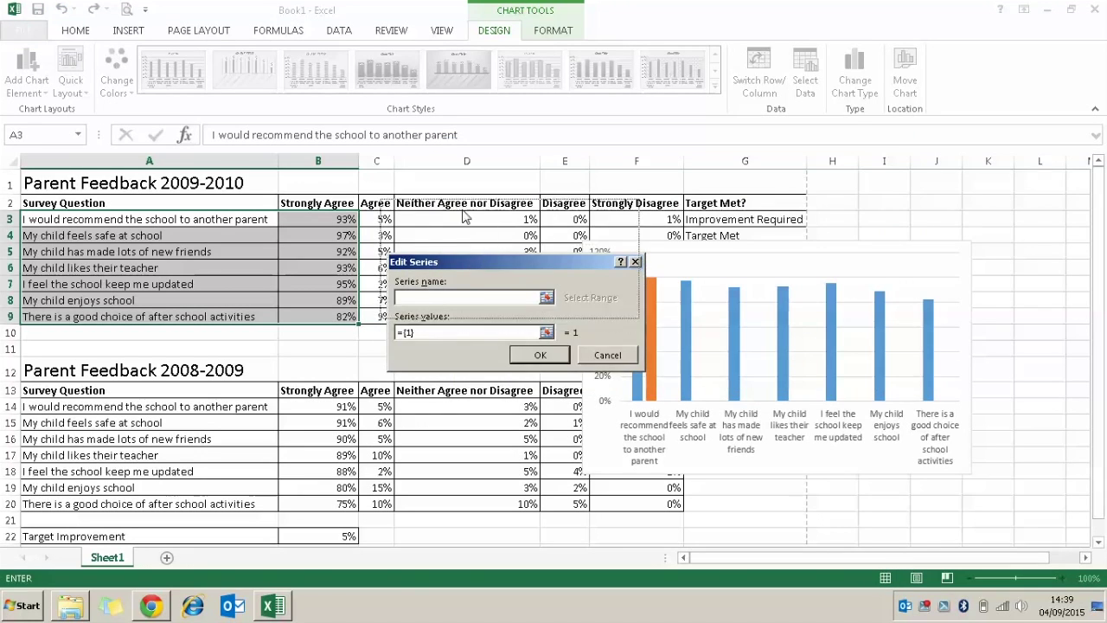
{"action": "left_click", "coordinate": [149, 372]}
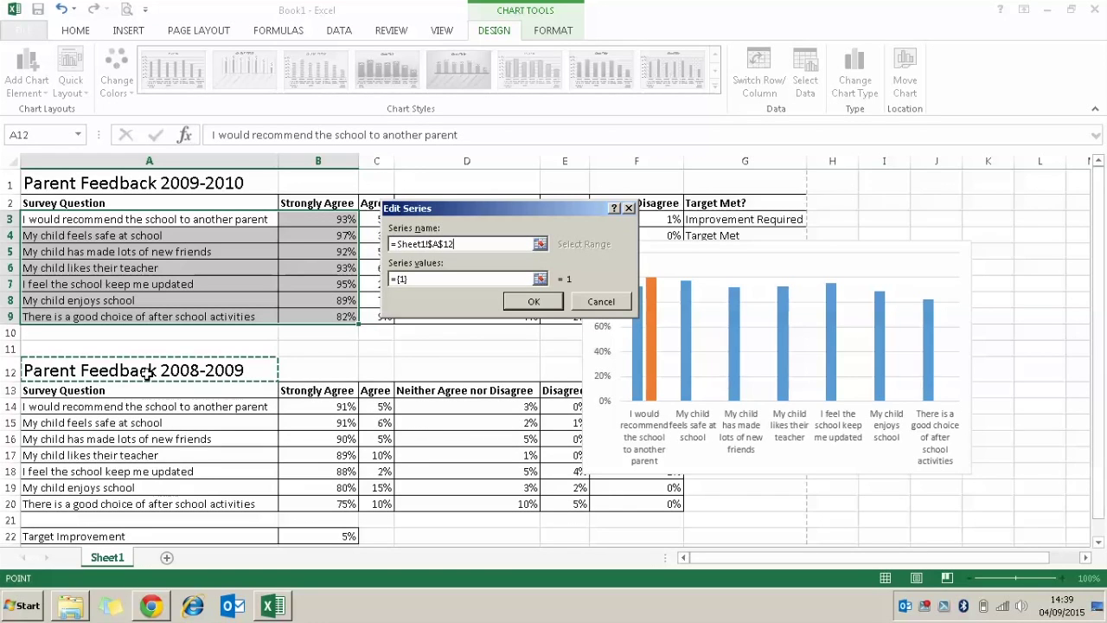
{"action": "left_click", "coordinate": [420, 280]}
{"action": "key", "text": "BackSpace"}
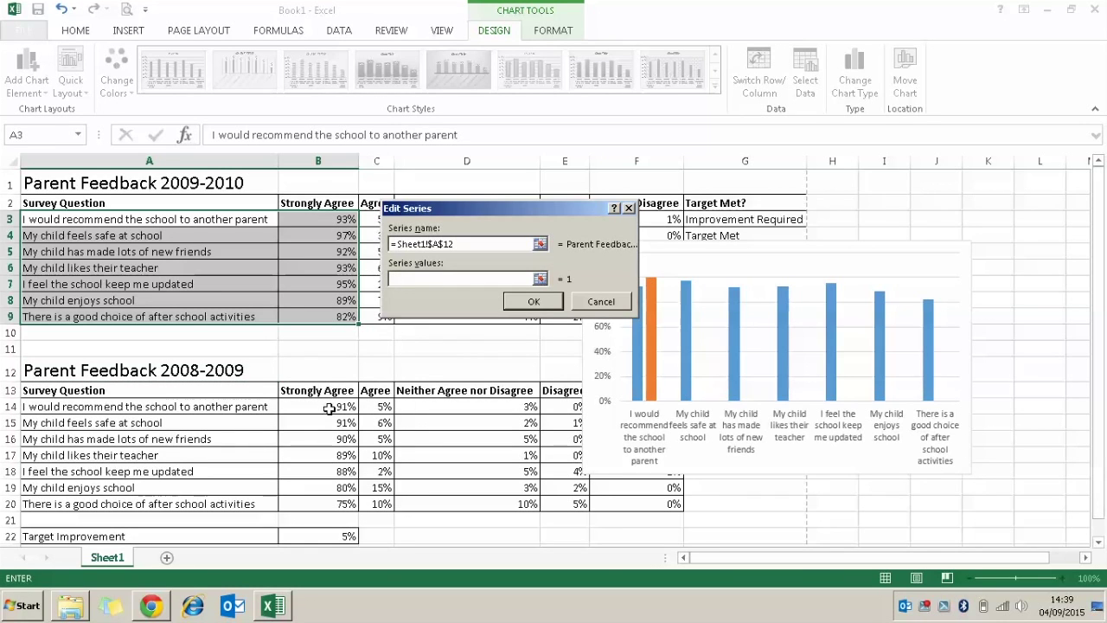
{"action": "left_click_drag", "start_coordinate": [329, 407], "coordinate": [318, 497]}
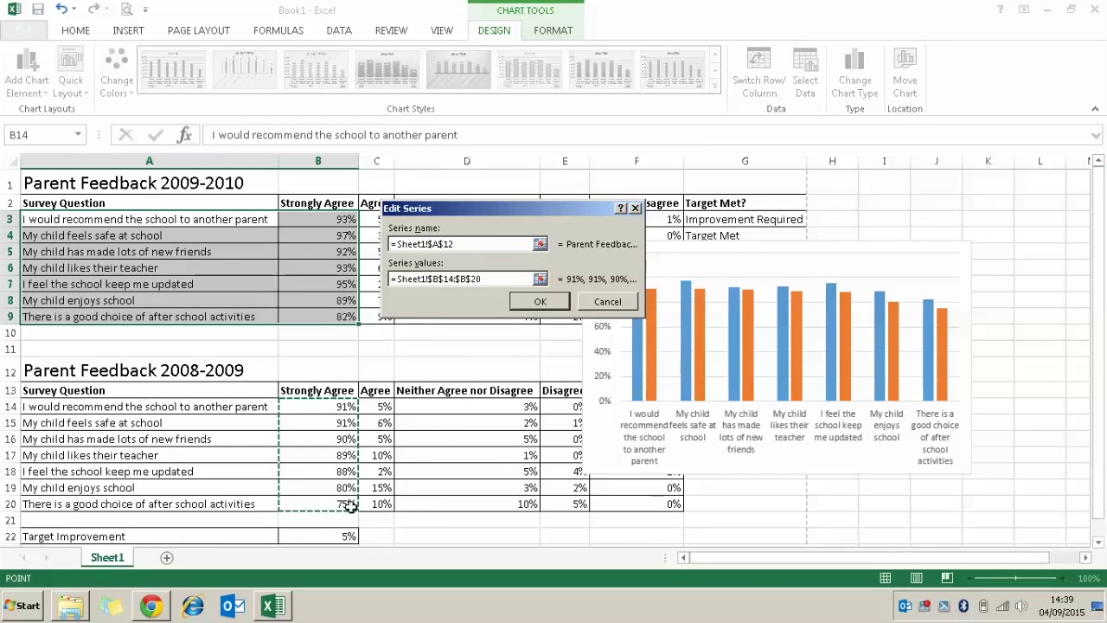
{"action": "left_click", "coordinate": [540, 302]}
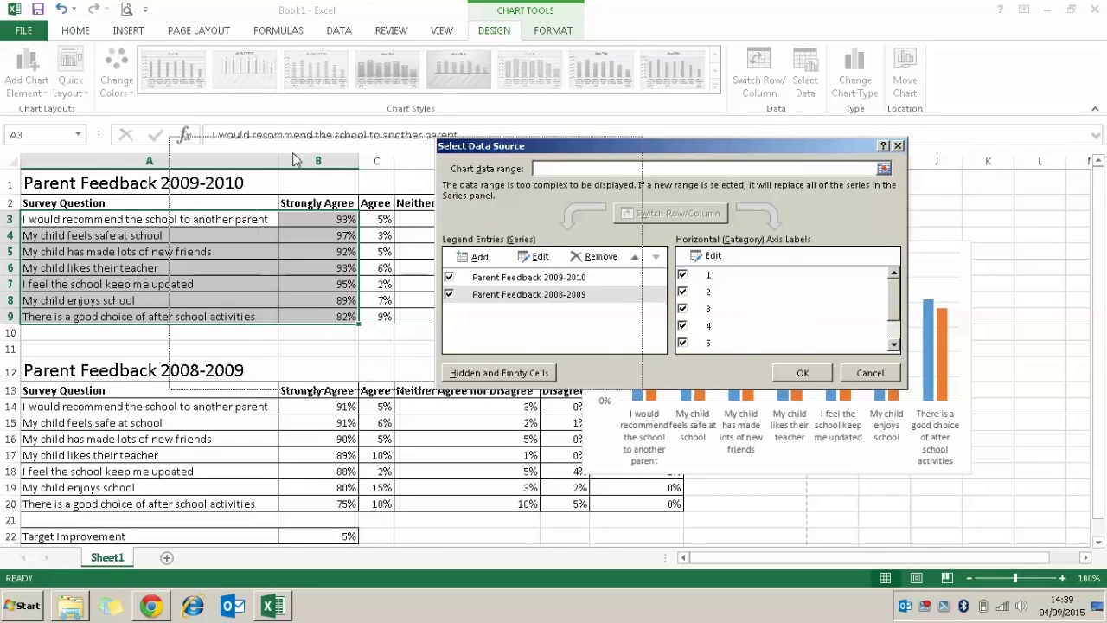
{"action": "left_click_drag", "start_coordinate": [560, 149], "coordinate": [196, 114]}
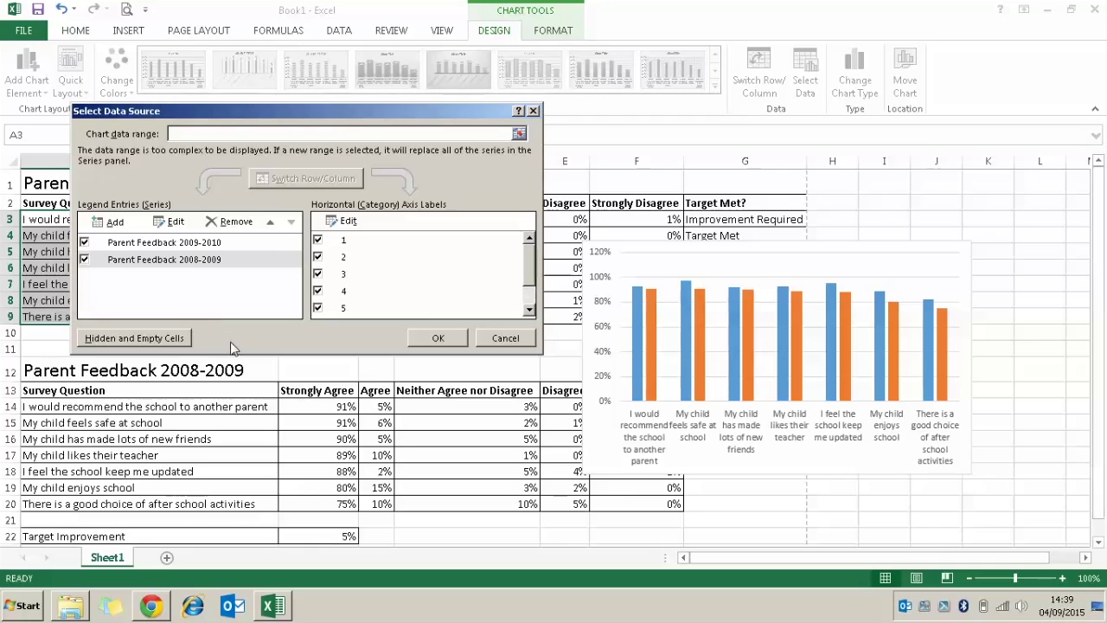
{"action": "left_click", "coordinate": [438, 338]}
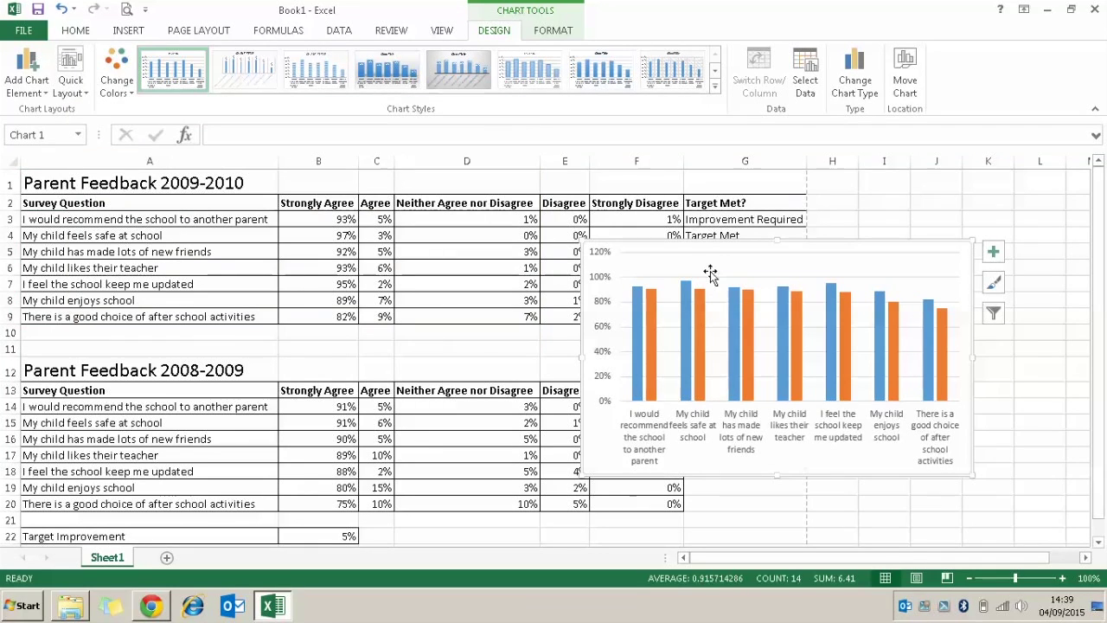
- Move the column chart from the worksheet onto its own new chart sheet named Chart1
{"action": "left_click_drag", "start_coordinate": [702, 244], "coordinate": [346, 188]}
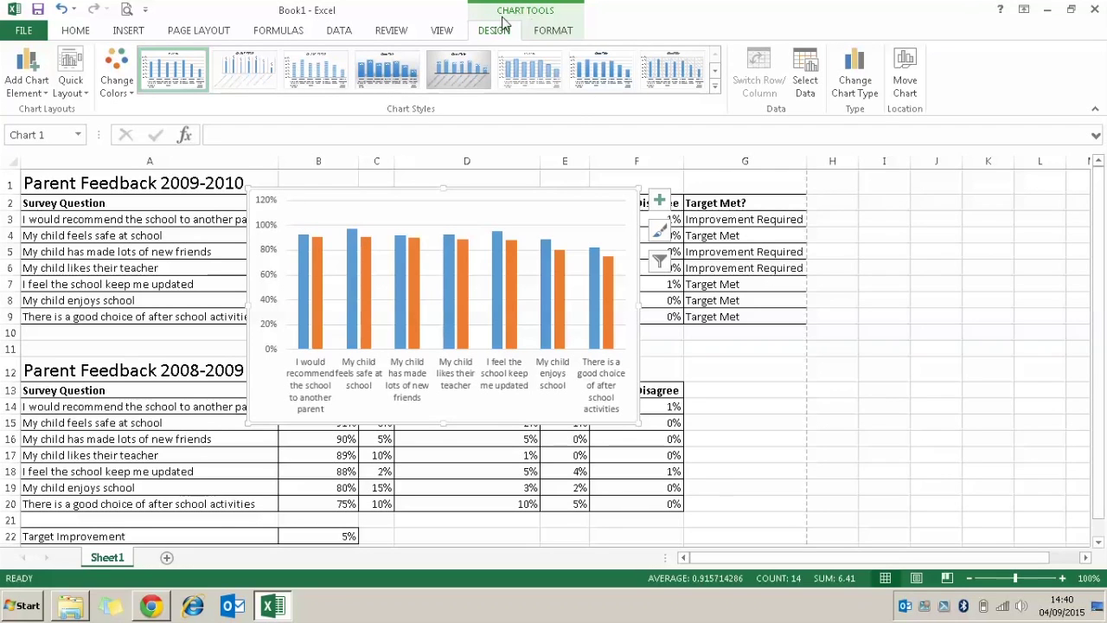
{"action": "left_click", "coordinate": [951, 332]}
{"action": "left_click", "coordinate": [523, 206]}
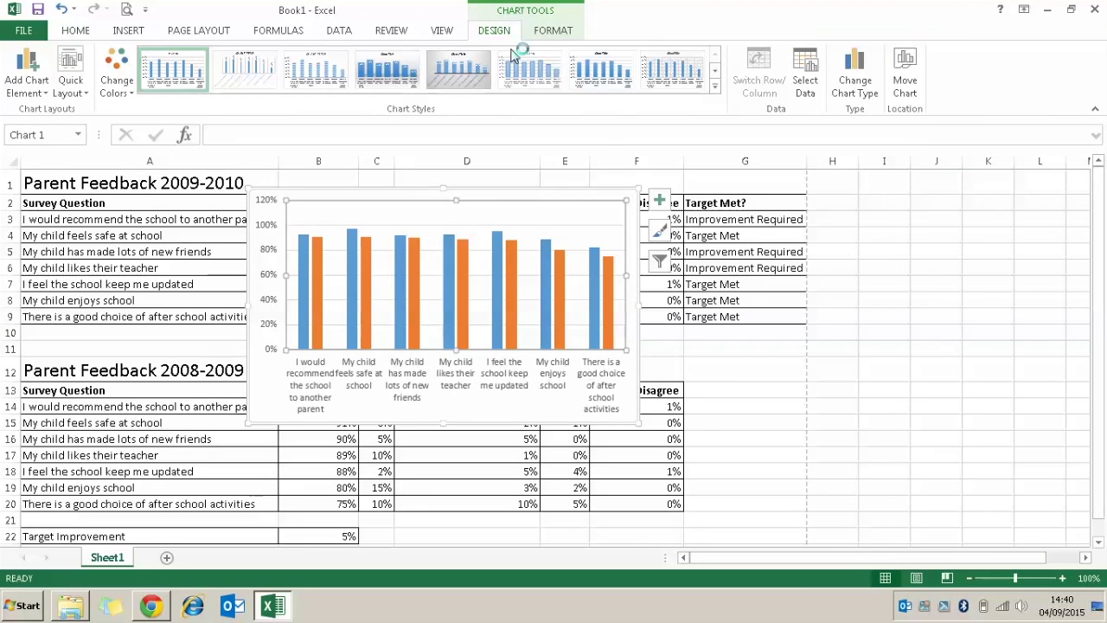
{"action": "left_click", "coordinate": [902, 97]}
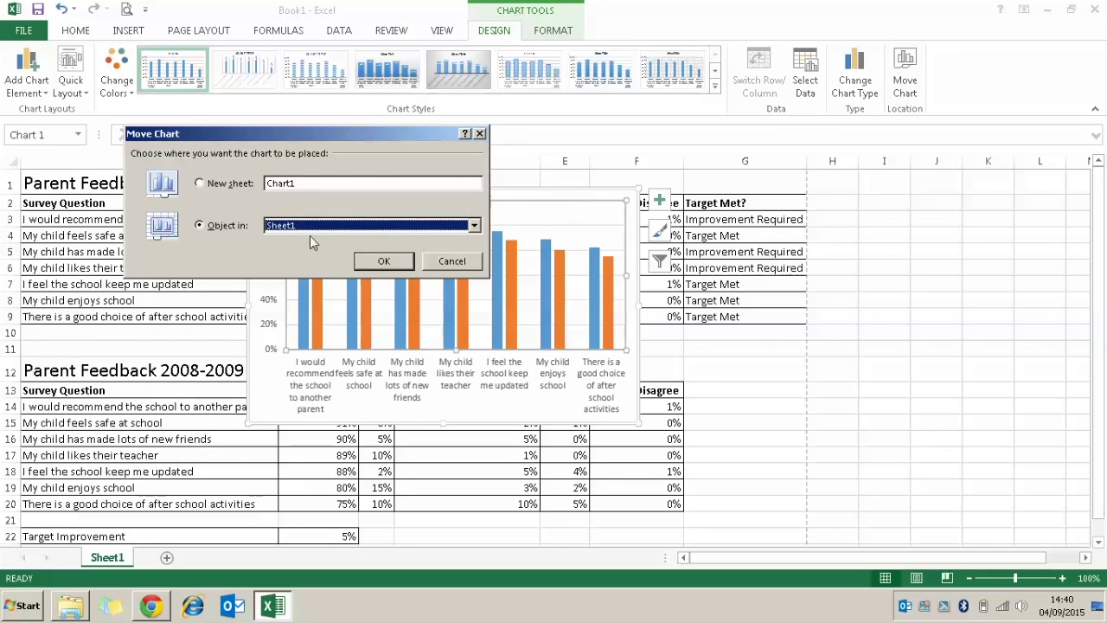
{"action": "left_click", "coordinate": [227, 184]}
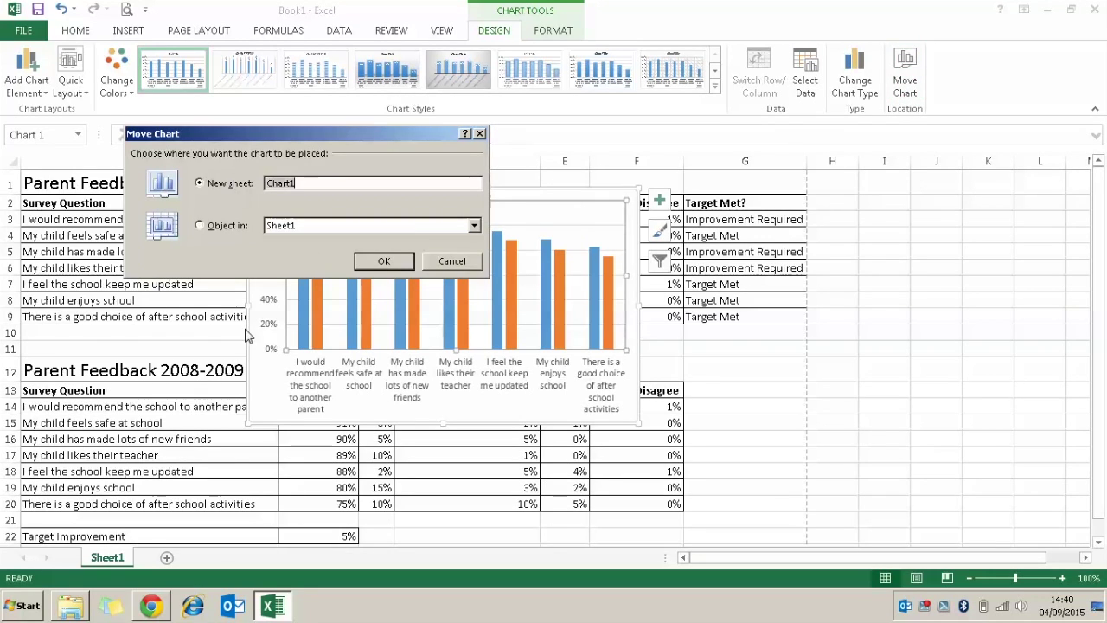
{"action": "left_click", "coordinate": [381, 262]}
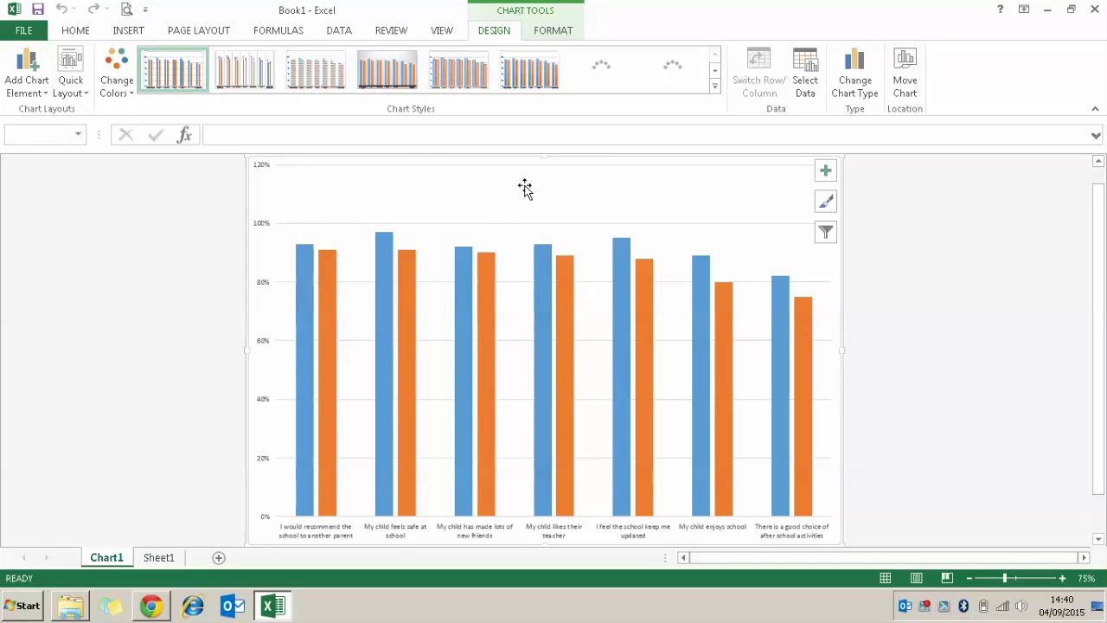
{"action": "left_click", "coordinate": [891, 351]}
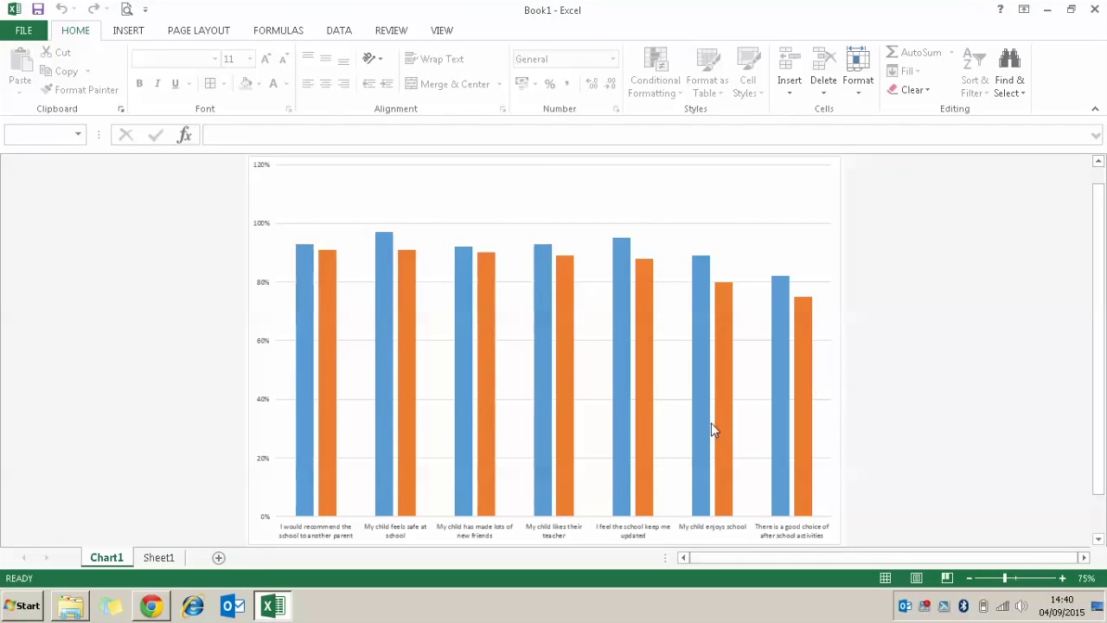
- Add a legend at the bottom of the chart to identify the two feedback years
{"action": "mouse_move", "coordinate": [561, 456]}
{"action": "left_click", "coordinate": [363, 218]}
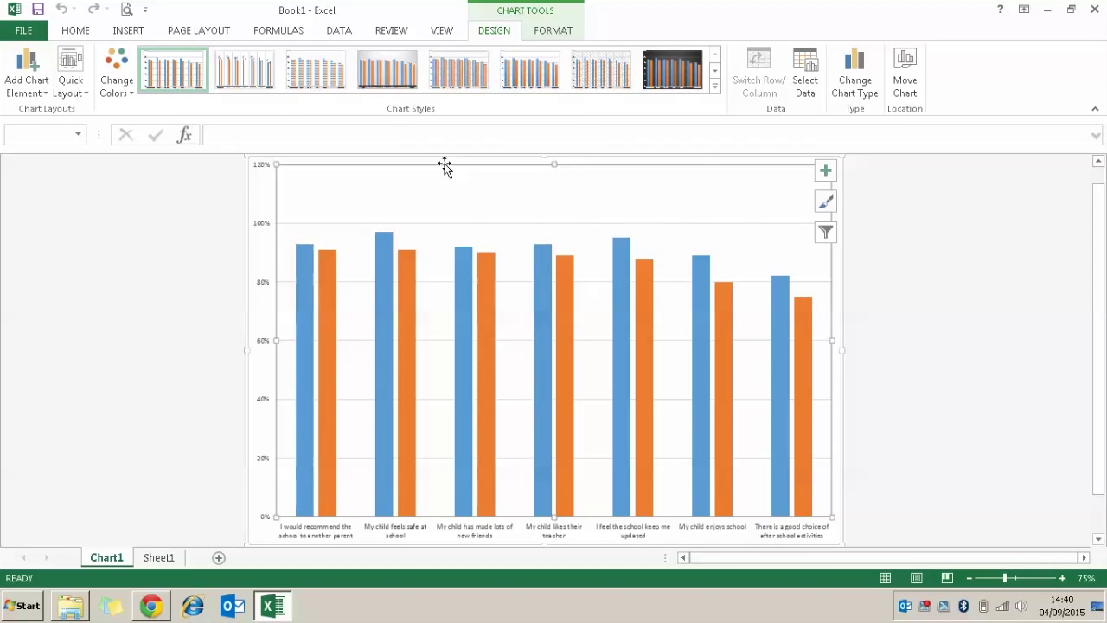
{"action": "left_click", "coordinate": [558, 33]}
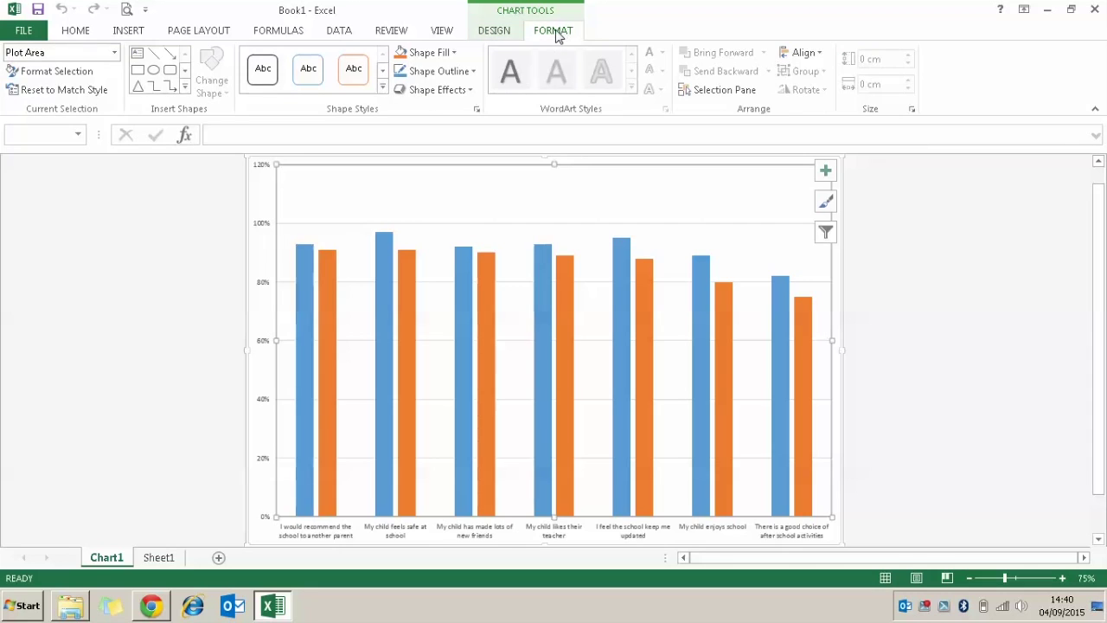
{"action": "left_click", "coordinate": [507, 31]}
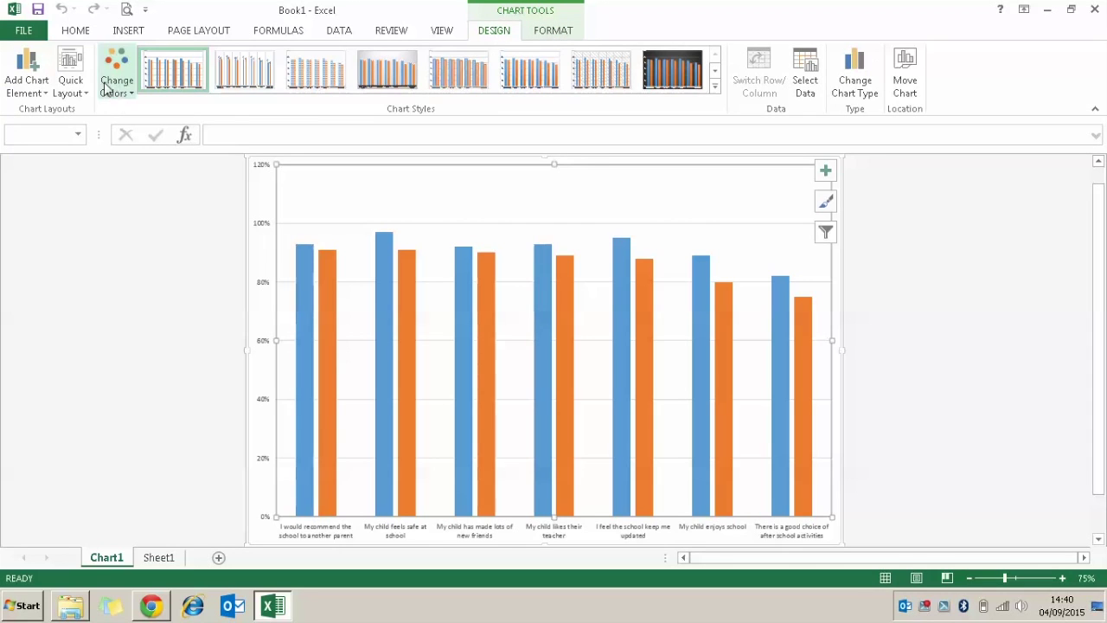
{"action": "left_click", "coordinate": [43, 99]}
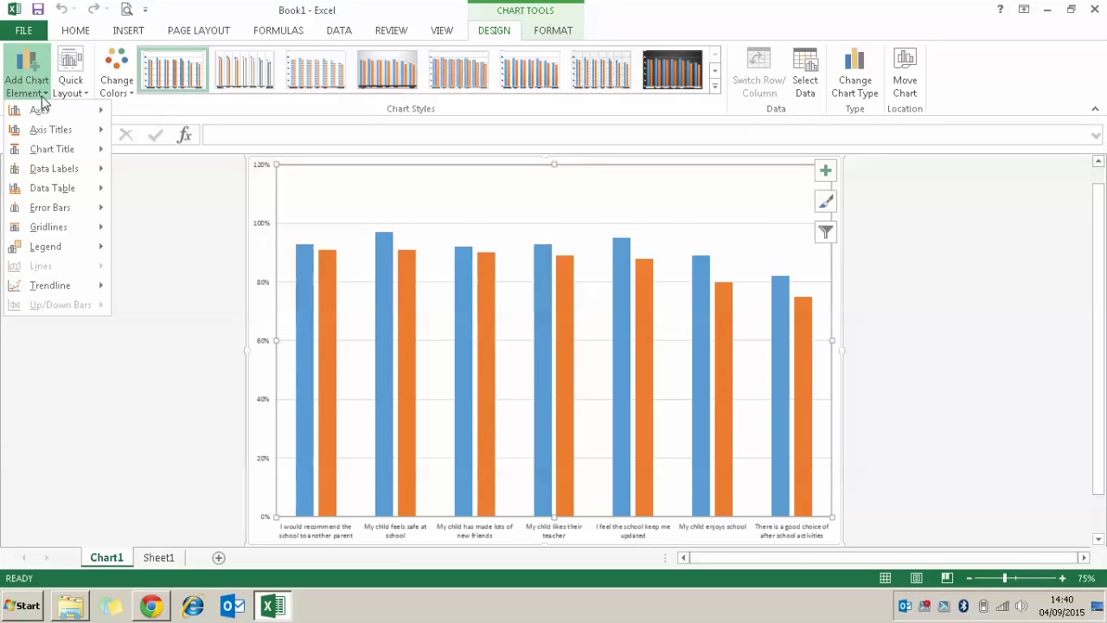
{"action": "mouse_move", "coordinate": [27, 254]}
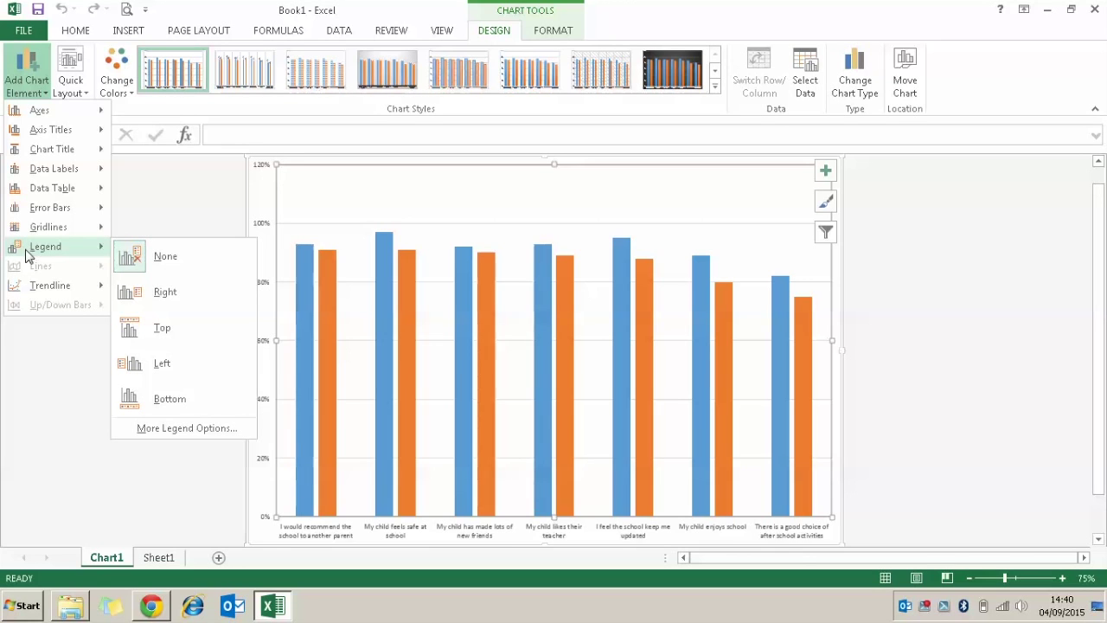
{"action": "left_click", "coordinate": [217, 397]}
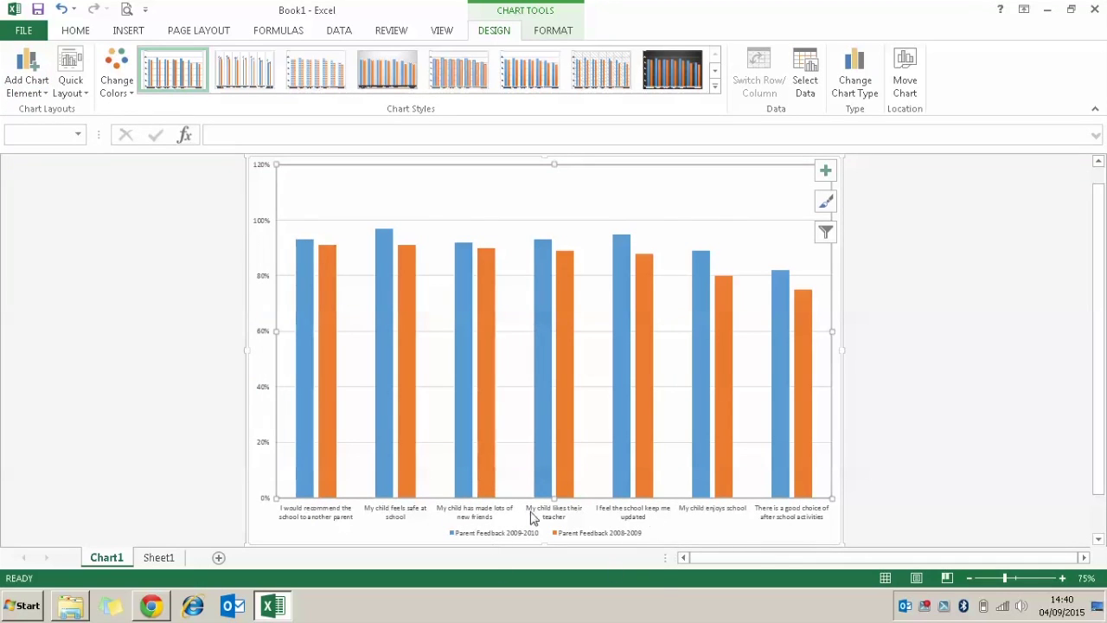
- Add a chart title element using the Centered Overlay placement
{"action": "left_click", "coordinate": [74, 100]}
{"action": "left_click", "coordinate": [9, 97]}
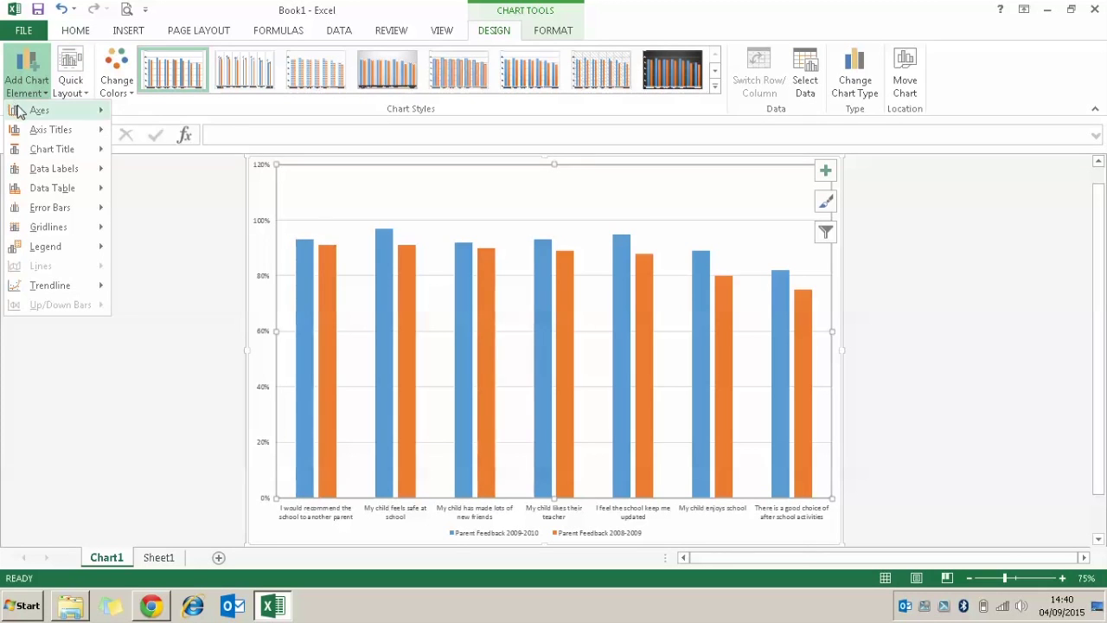
{"action": "mouse_move", "coordinate": [35, 150]}
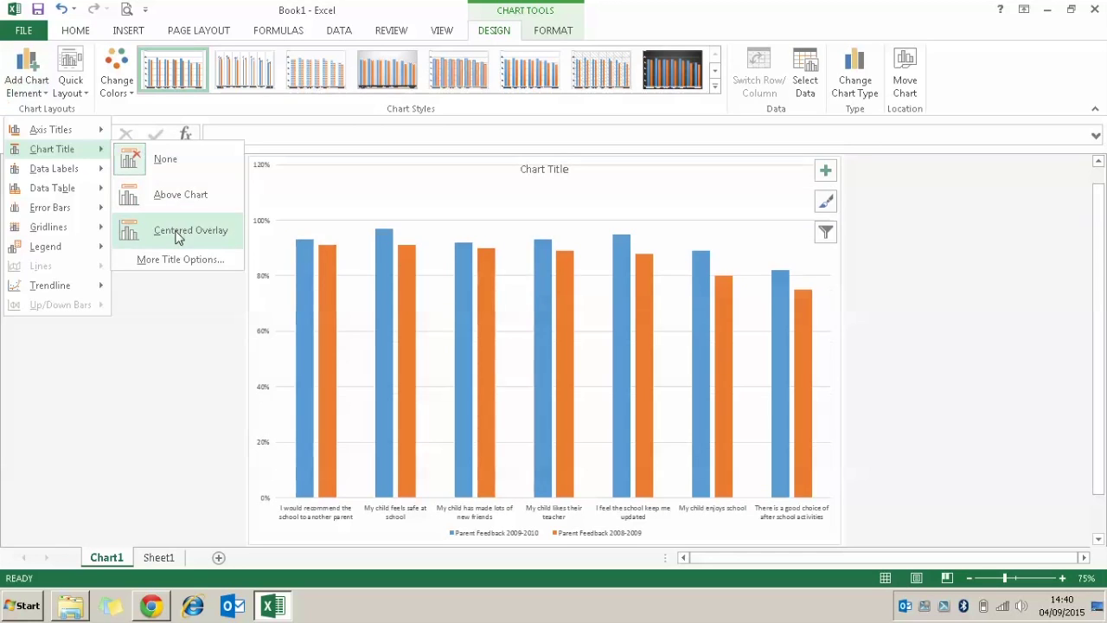
{"action": "left_click", "coordinate": [207, 230]}
- Add both a primary horizontal and a primary vertical axis title to the chart
{"action": "left_click", "coordinate": [30, 89]}
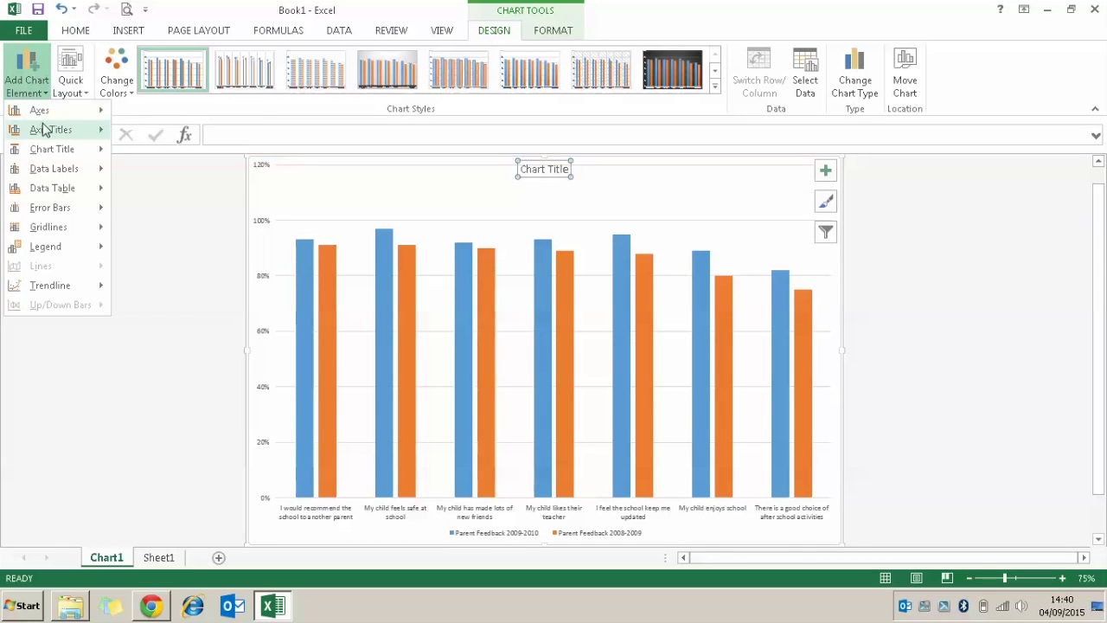
{"action": "mouse_move", "coordinate": [40, 129]}
{"action": "left_click", "coordinate": [184, 143]}
{"action": "left_click", "coordinate": [31, 87]}
{"action": "mouse_move", "coordinate": [42, 129]}
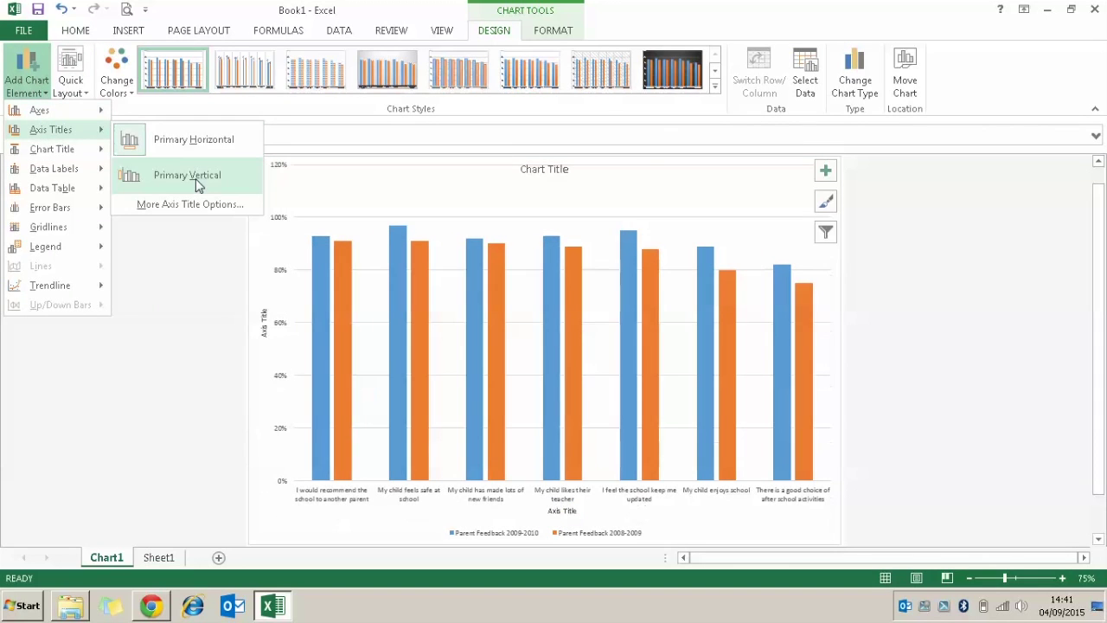
{"action": "left_click", "coordinate": [173, 176]}
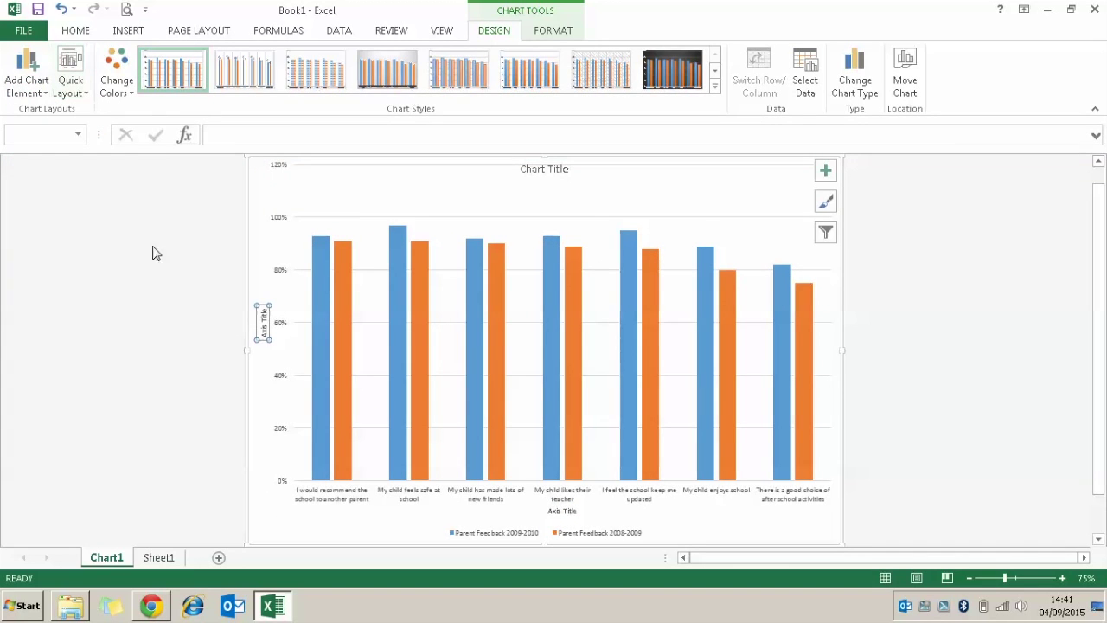
- Replace the horizontal axis title's placeholder text with Survey Questions
{"action": "left_click", "coordinate": [563, 511]}
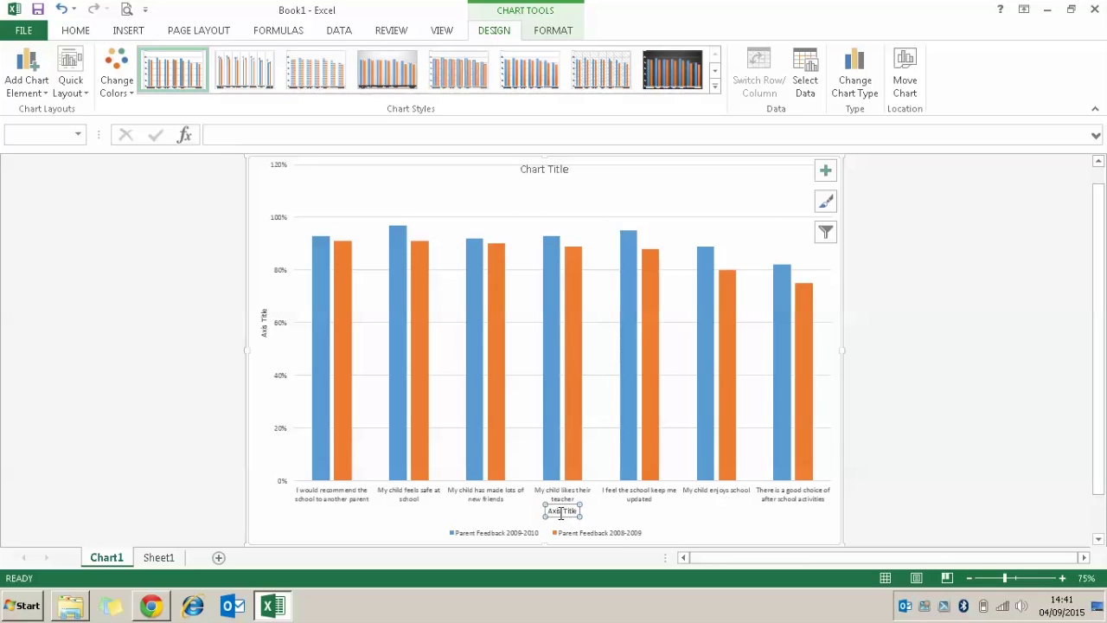
{"action": "triple_click", "coordinate": [563, 511]}
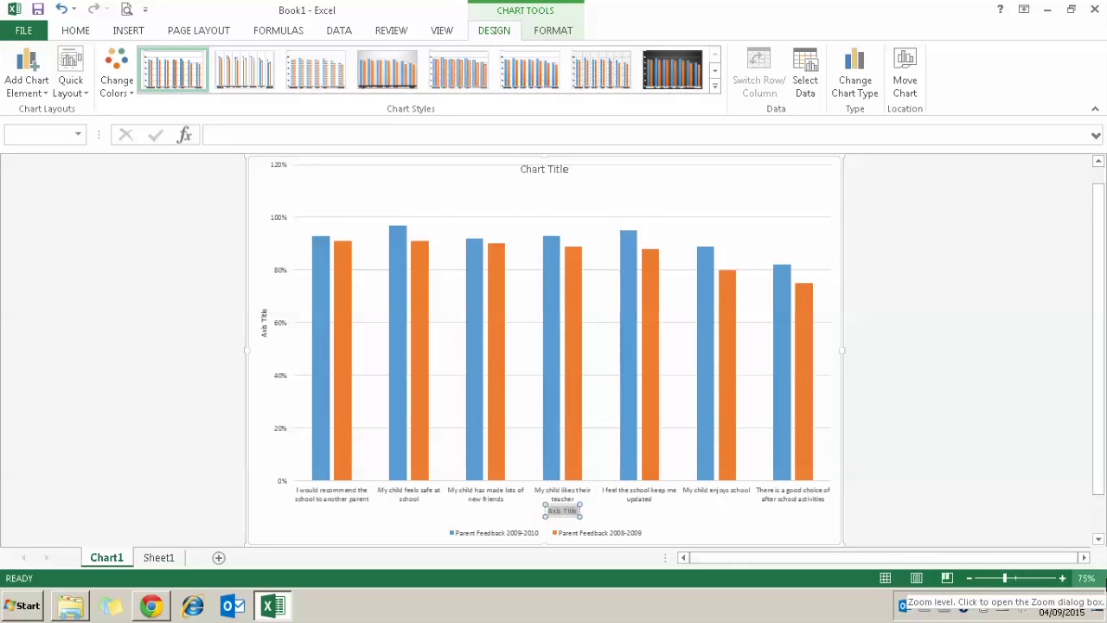
{"action": "key", "text": "Delete"}
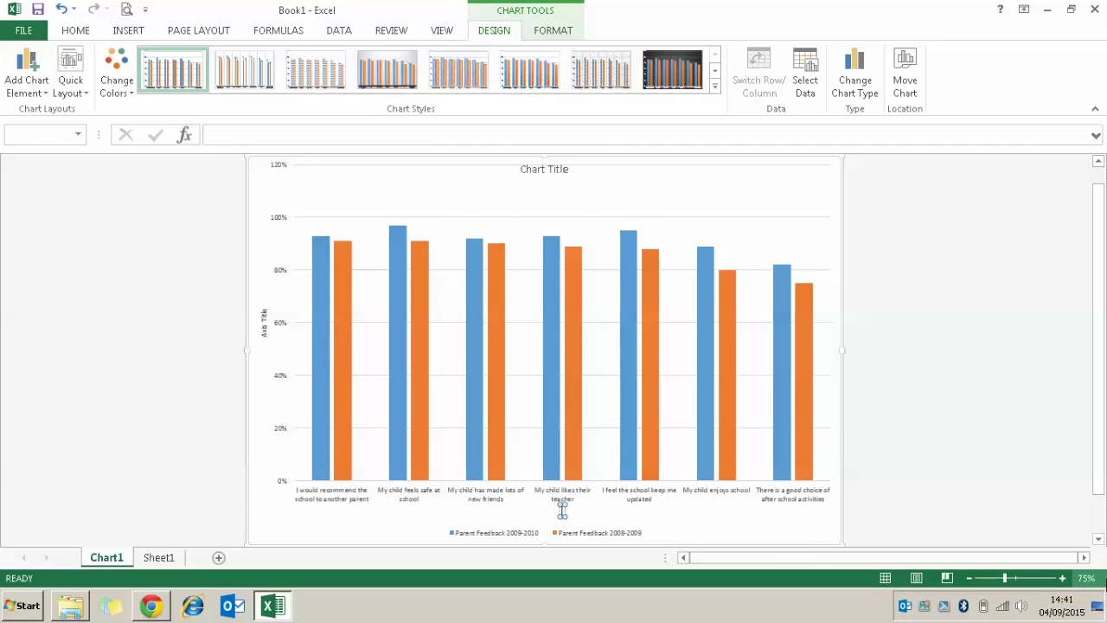
{"action": "left_click", "coordinate": [562, 510]}
{"action": "type", "text": "Survey Qyestion"}
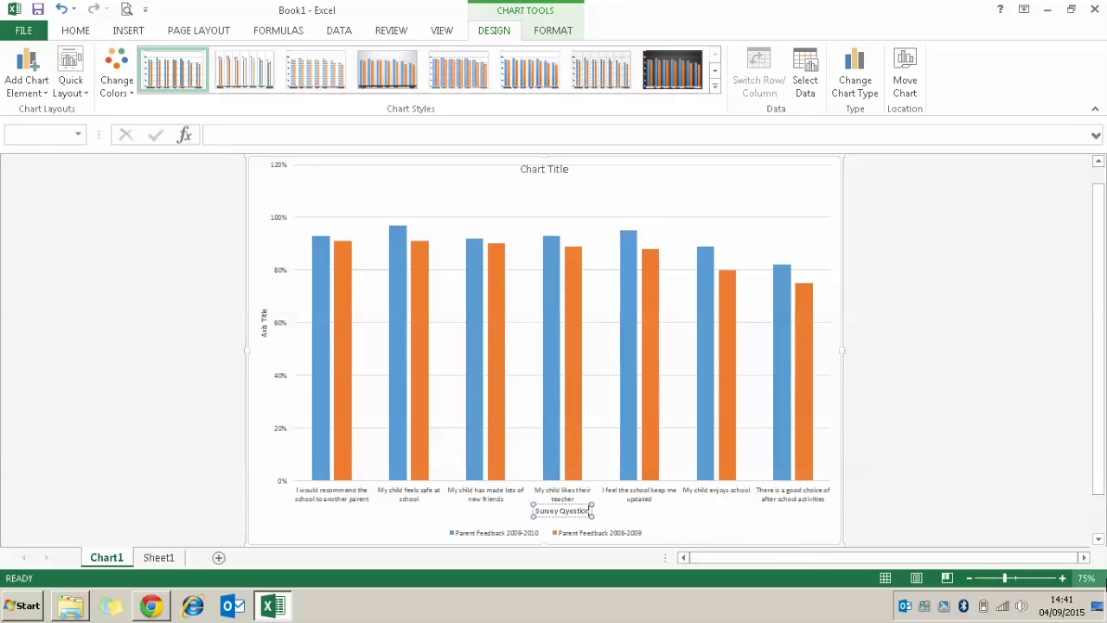
{"action": "key", "text": "BackSpace"}
{"action": "key", "text": "BackSpace"}
{"action": "key", "text": "BackSpace"}
{"action": "key", "text": "BackSpace"}
{"action": "key", "text": "BackSpace"}
{"action": "key", "text": "BackSpace"}
{"action": "key", "text": "BackSpace"}
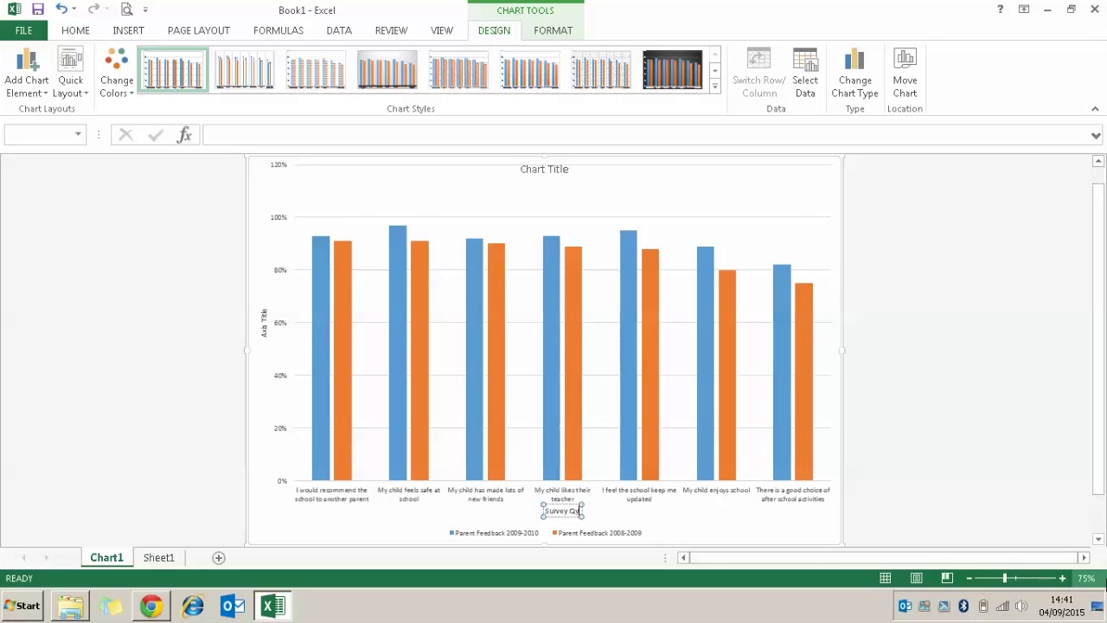
{"action": "type", "text": "uestions"}
- Replace the vertical axis title's placeholder text with Percentage
{"action": "left_click", "coordinate": [264, 329]}
{"action": "triple_click", "coordinate": [264, 322]}
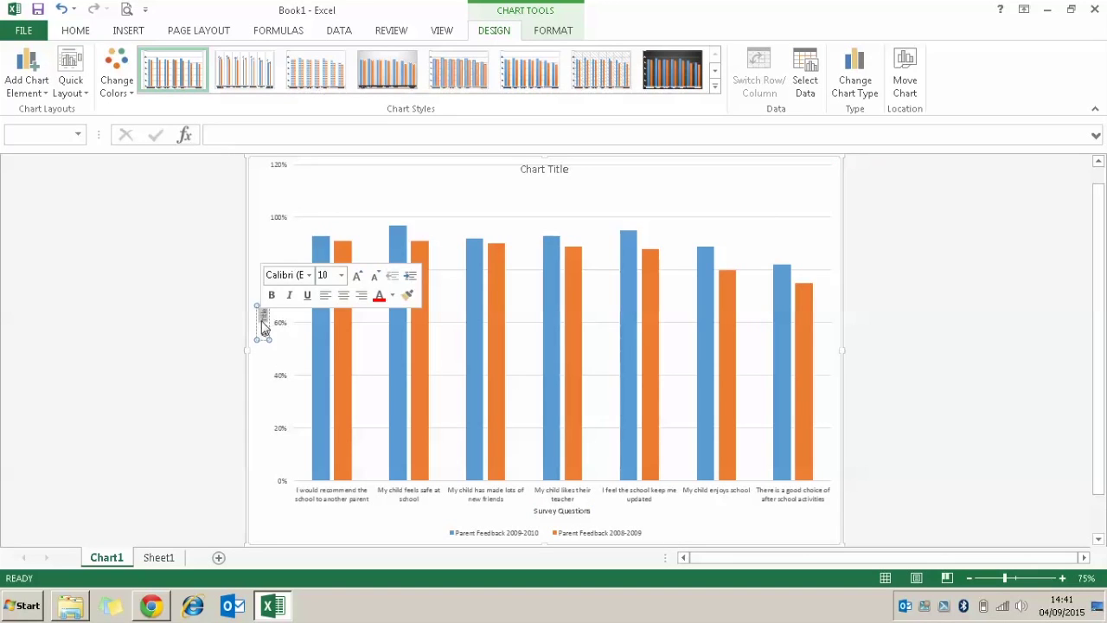
{"action": "type", "text": "Percentage"}
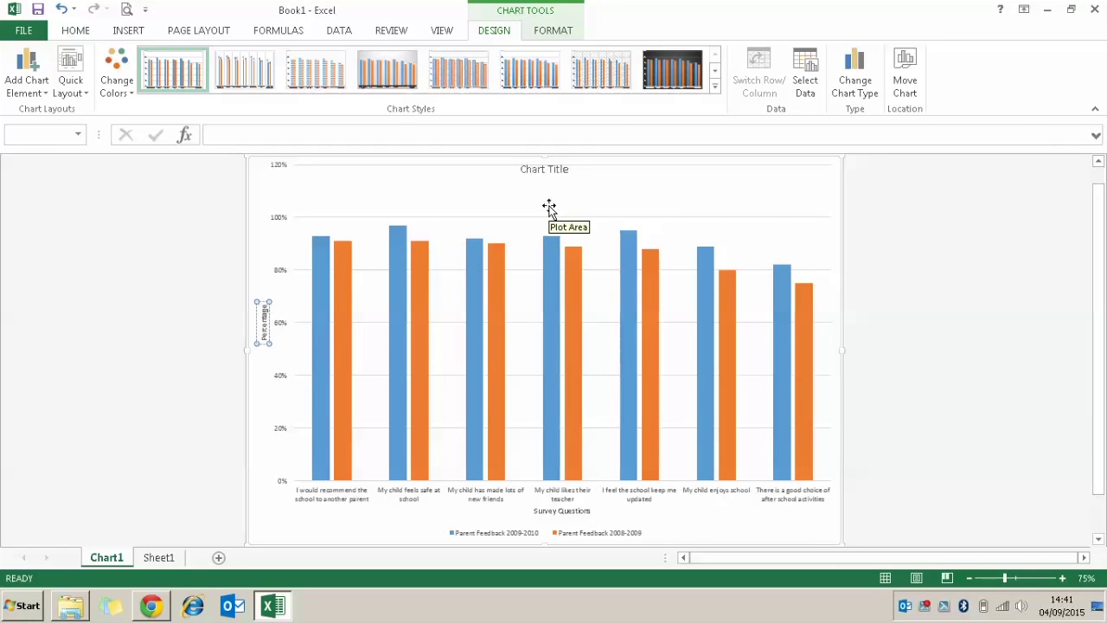
- Change the chart title to Comparison of Strongly Agree Answers
{"action": "triple_click", "coordinate": [548, 173]}
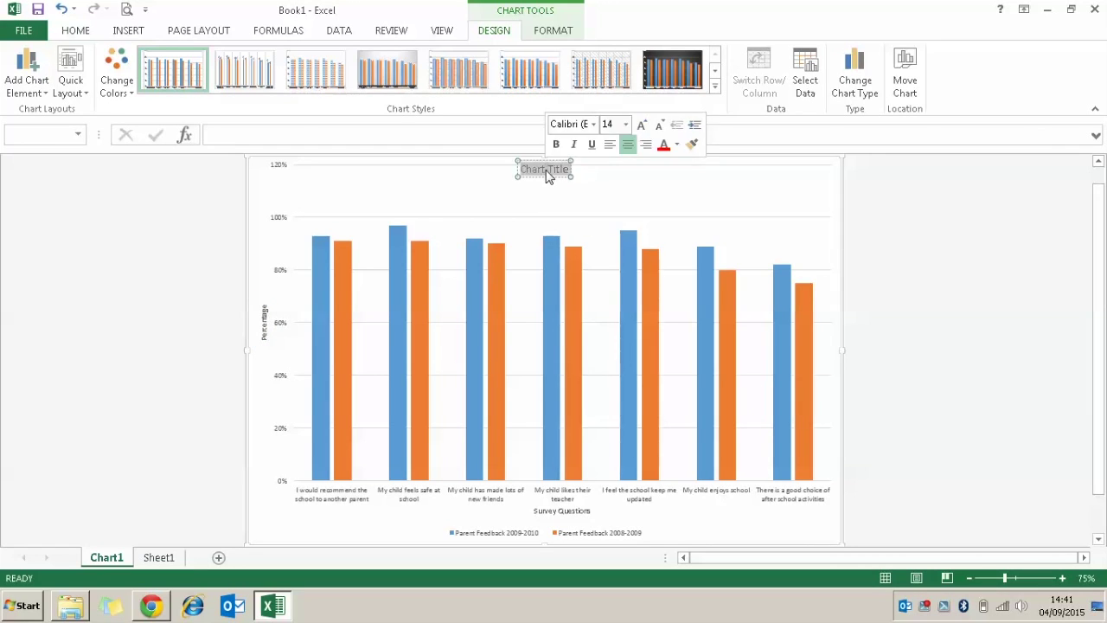
{"action": "type", "text": "Compari"}
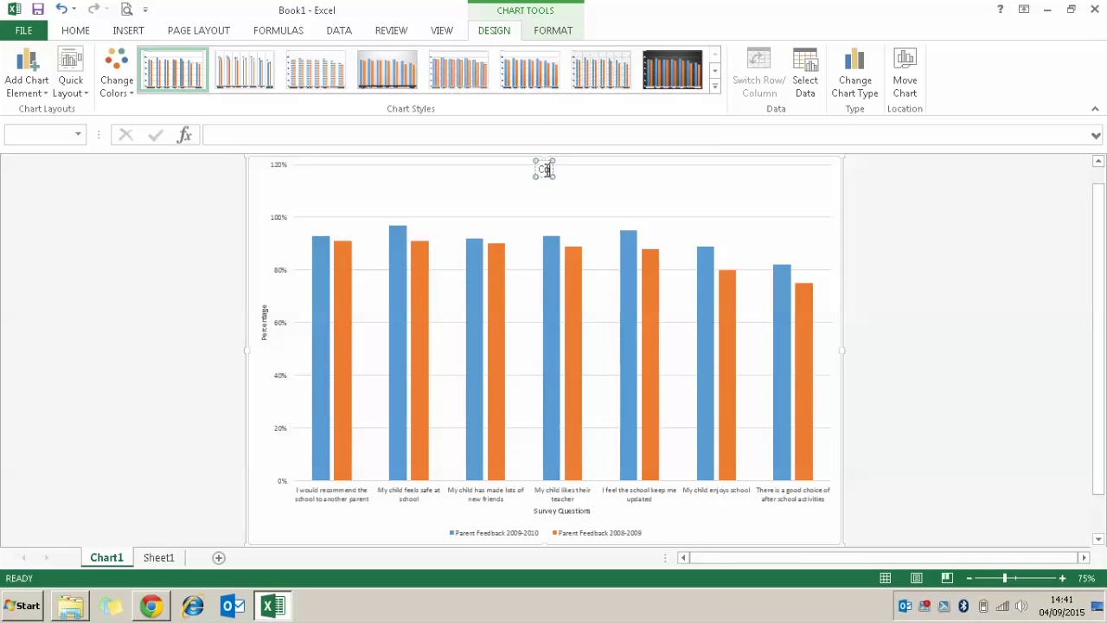
{"action": "type", "text": "son"}
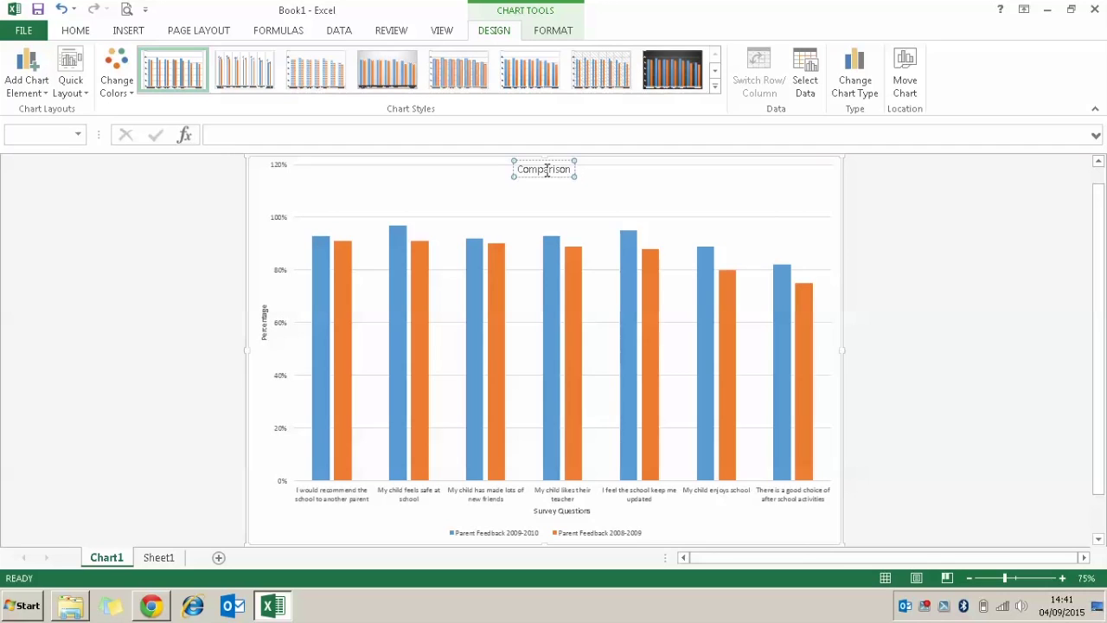
{"action": "type", "text": " of"}
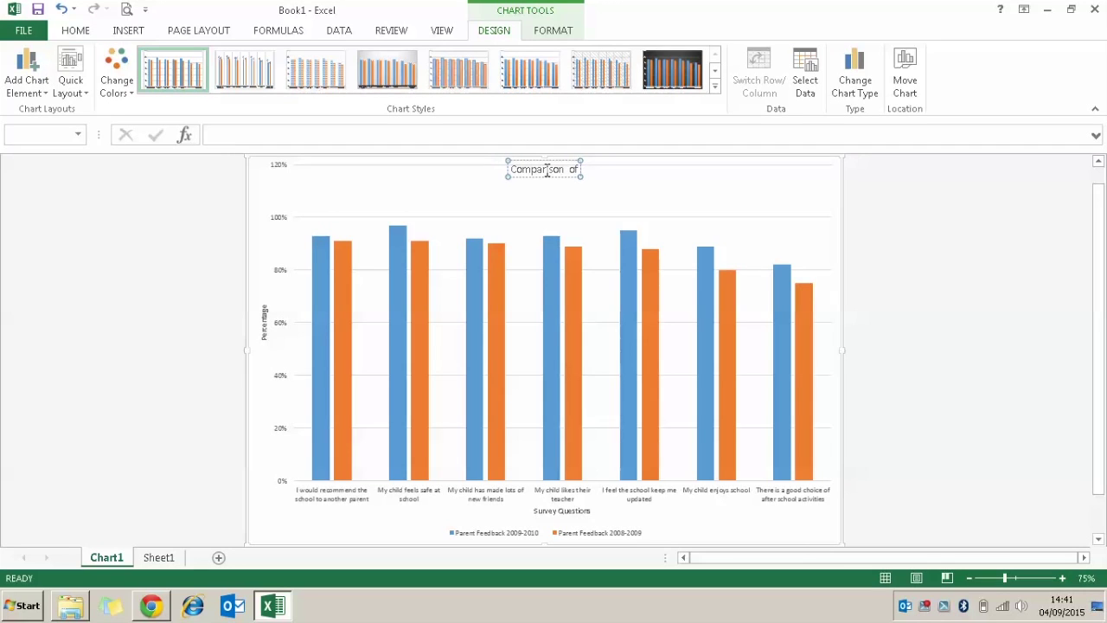
{"action": "type", "text": " Srongle"}
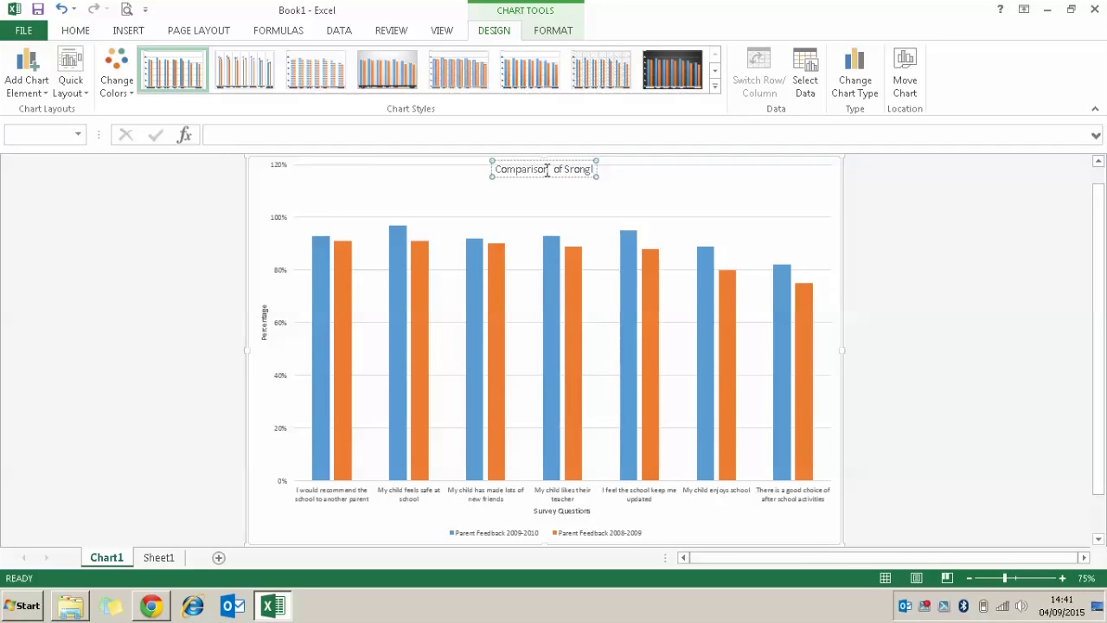
{"action": "key", "text": "BackSpace"}
{"action": "key", "text": "BackSpace"}
{"action": "key", "text": "BackSpace"}
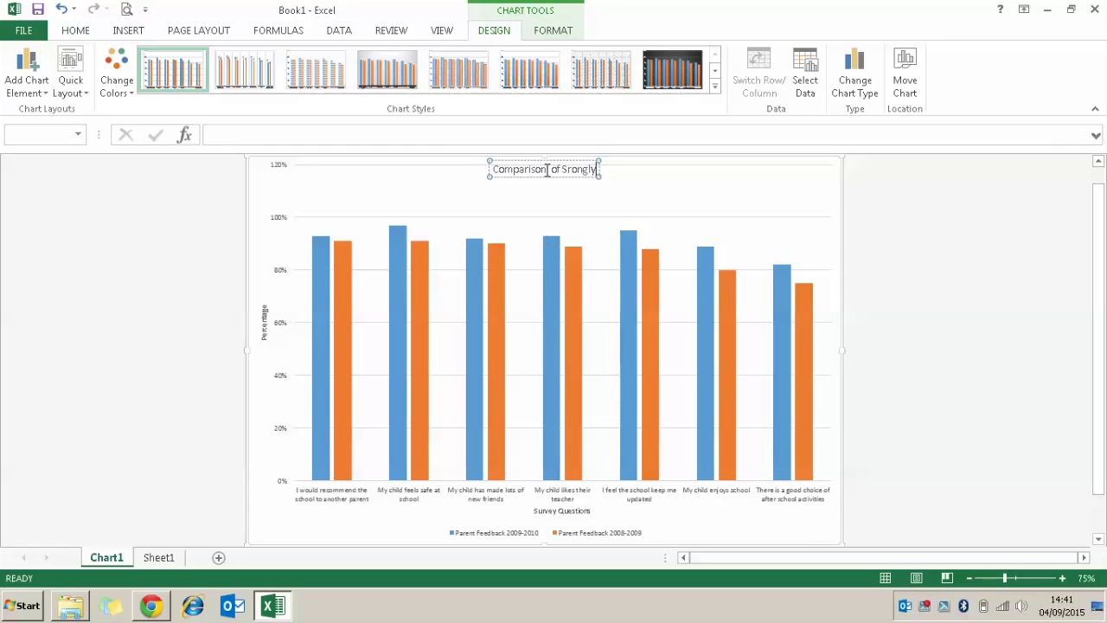
{"action": "key", "text": "BackSpace"}
{"action": "key", "text": "BackSpace"}
{"action": "key", "text": "BackSpace"}
{"action": "type", "text": "tr"}
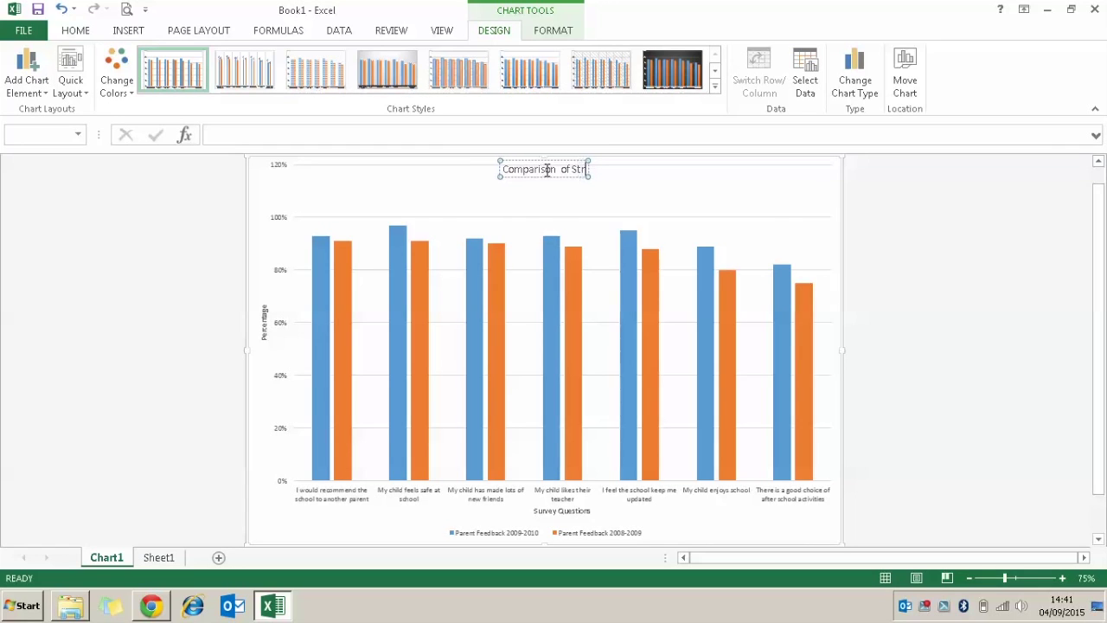
{"action": "type", "text": "ongly Agrees"}
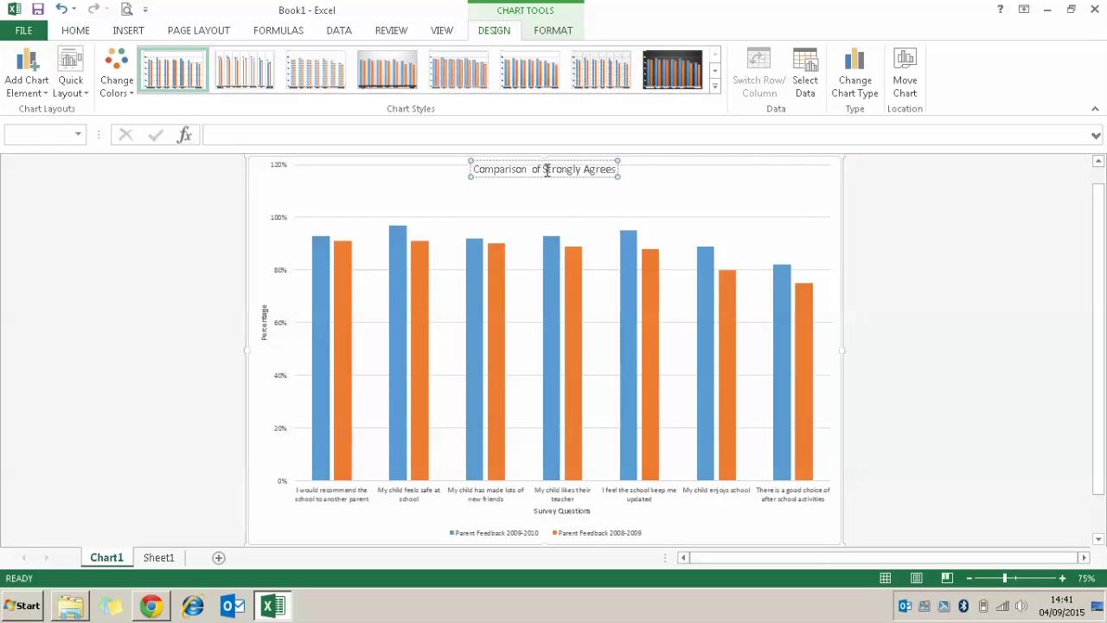
{"action": "key", "text": "BackSpace"}
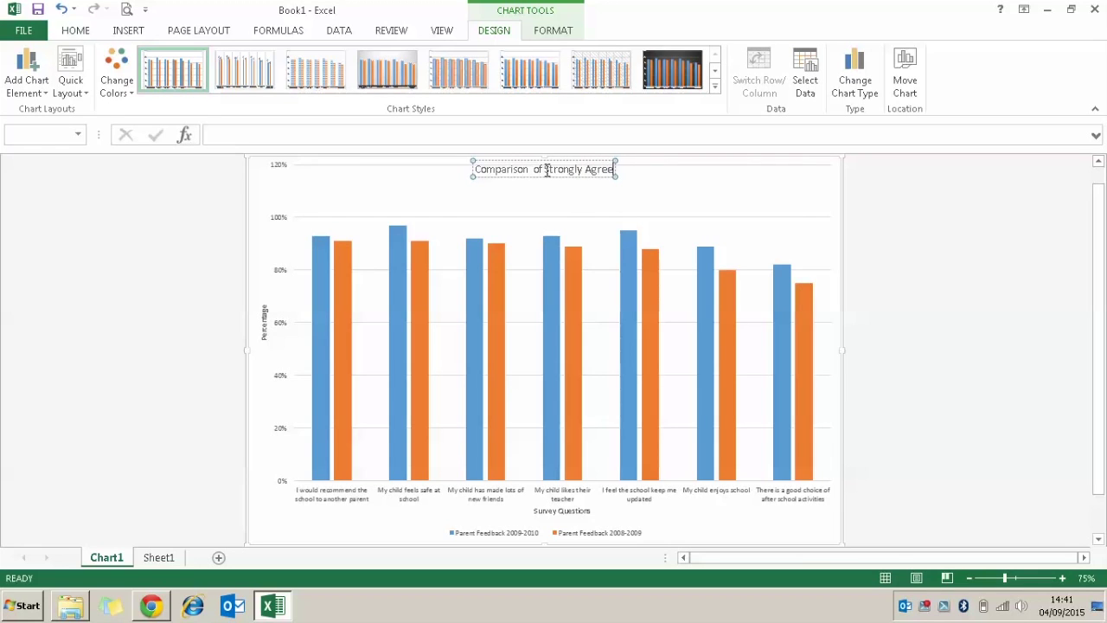
{"action": "type", "text": "Anwer"}
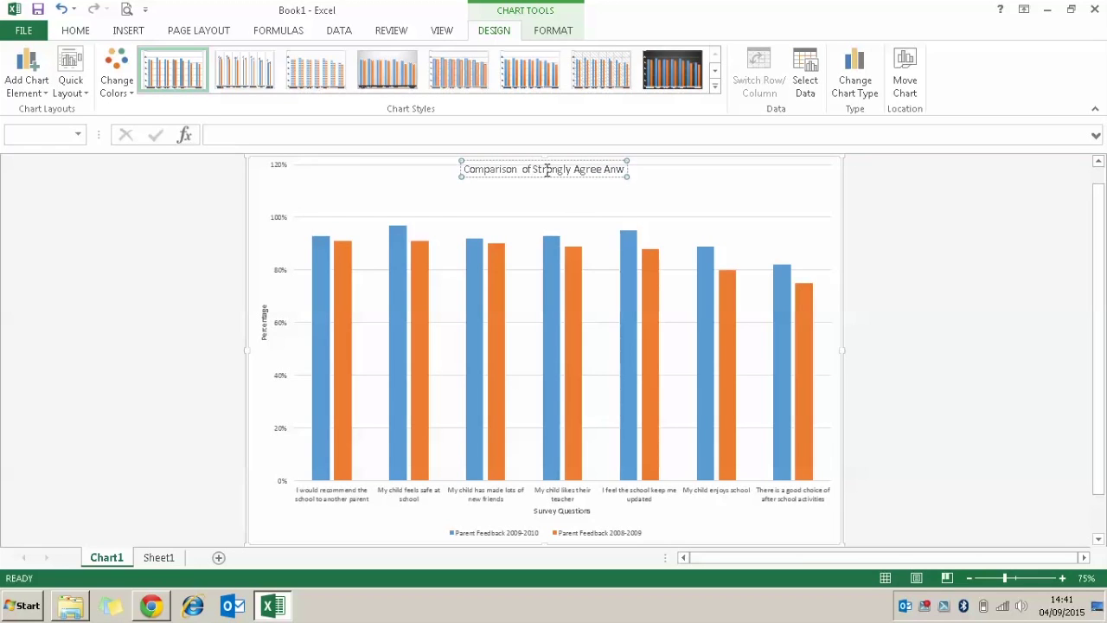
{"action": "key", "text": "BackSpace"}
{"action": "key", "text": "BackSpace"}
{"action": "key", "text": "BackSpace"}
{"action": "type", "text": "swers"}
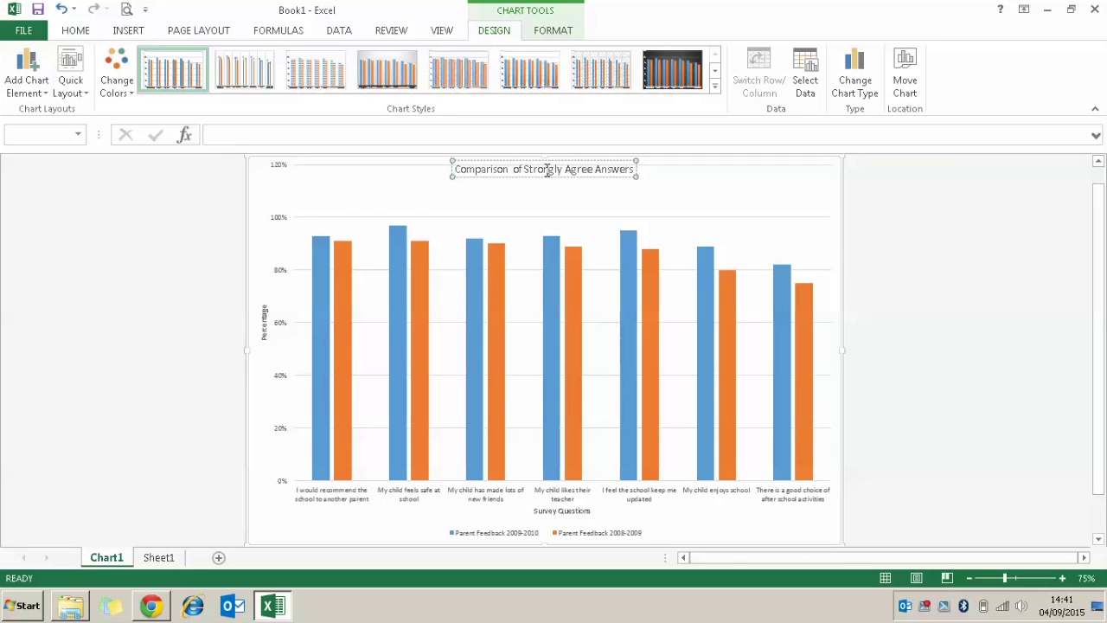
- Extend the chart title with "from 2008-2009 and 2009-2010" after the word Answers
{"action": "type", "text": " from"}
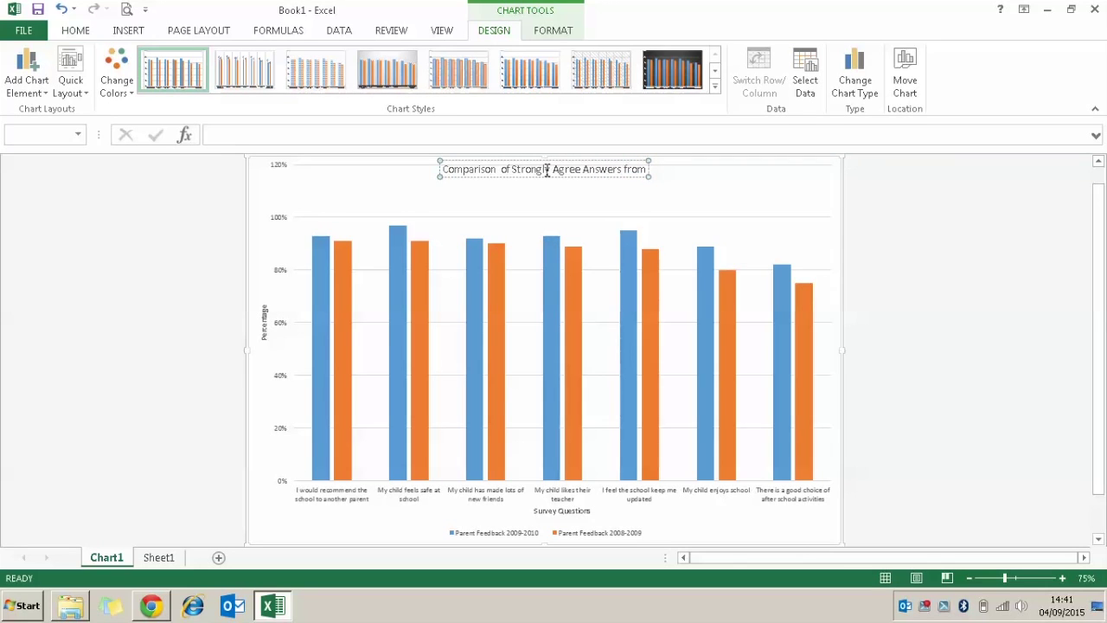
{"action": "type", "text": " 20"}
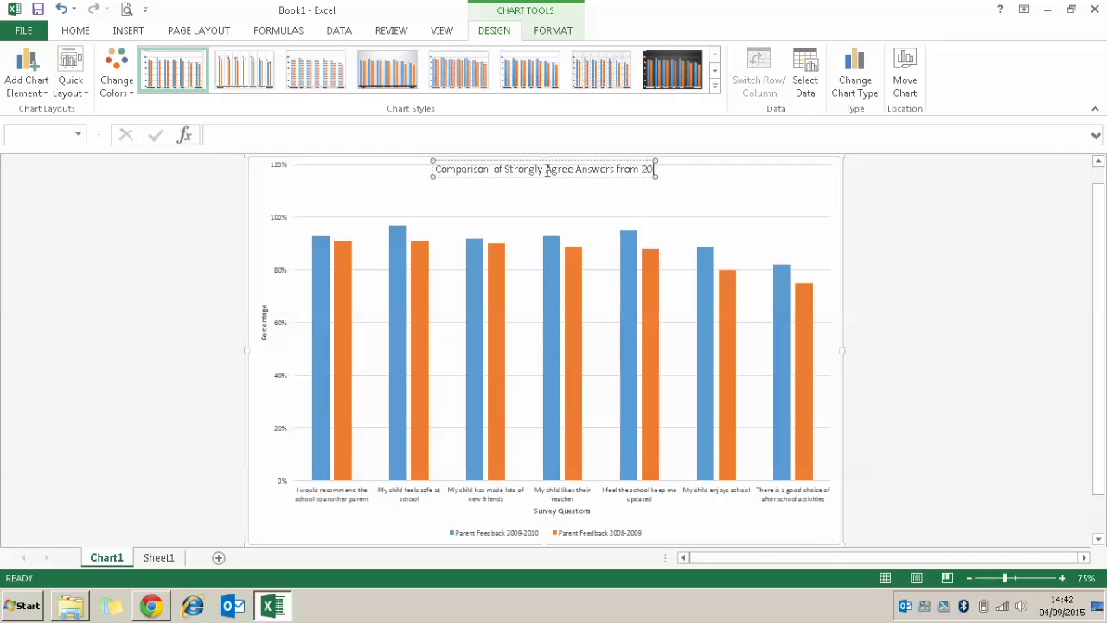
{"action": "type", "text": "08-"}
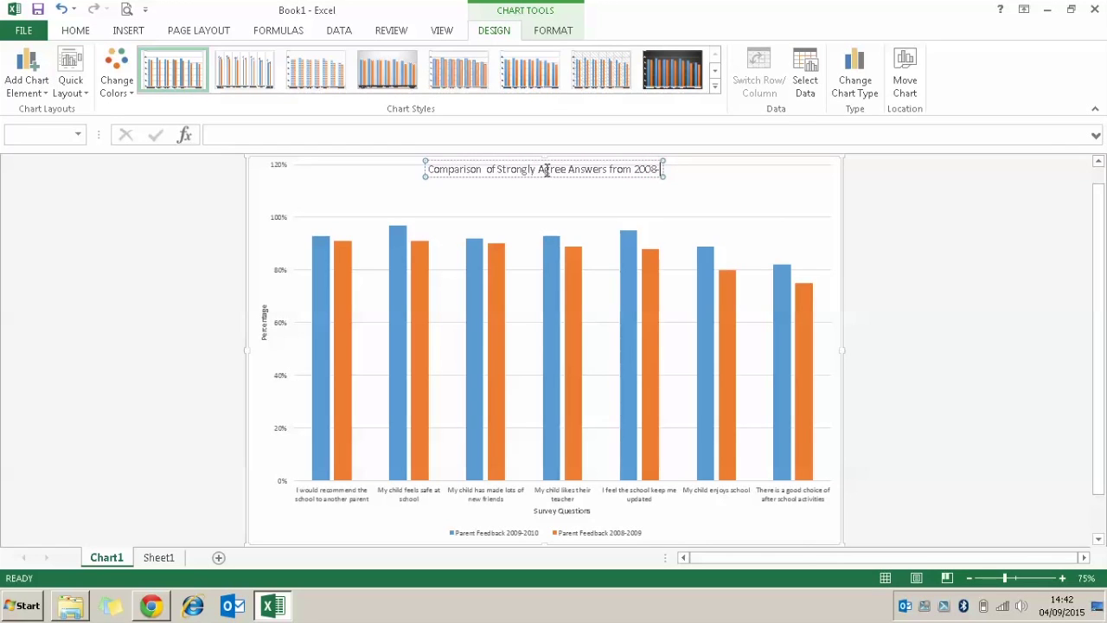
{"action": "type", "text": "200"}
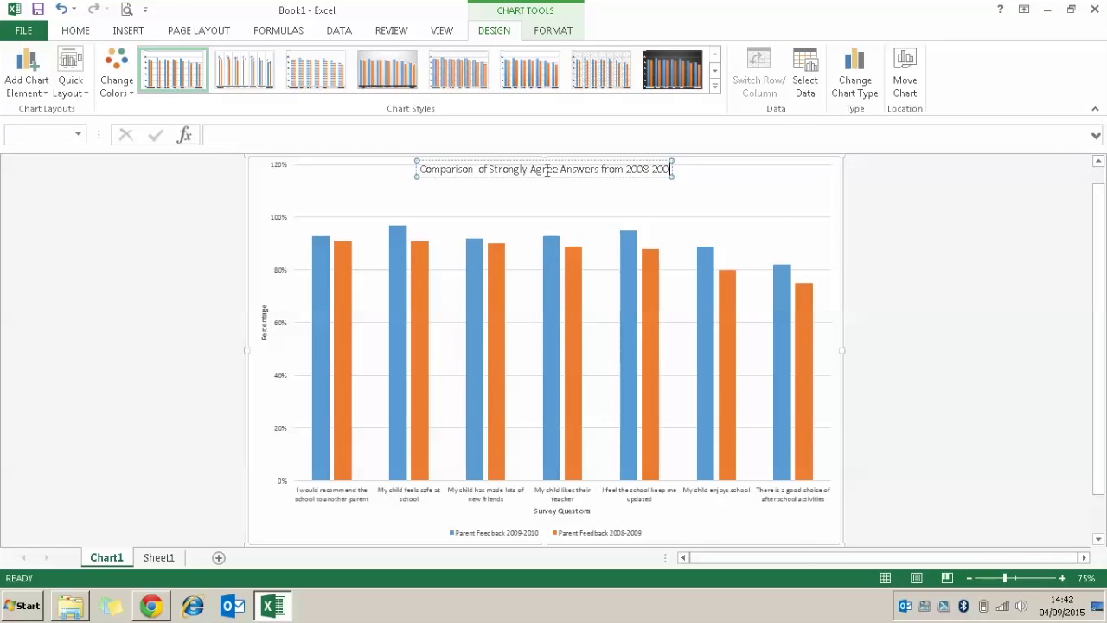
{"action": "type", "text": "9 an"}
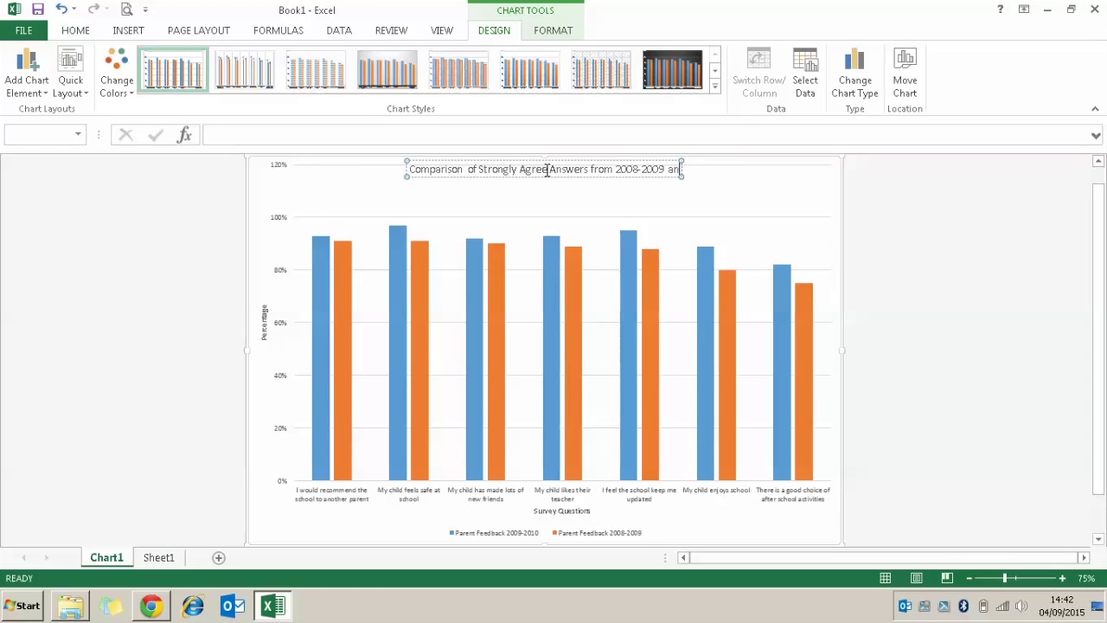
{"action": "type", "text": "d 2009-"}
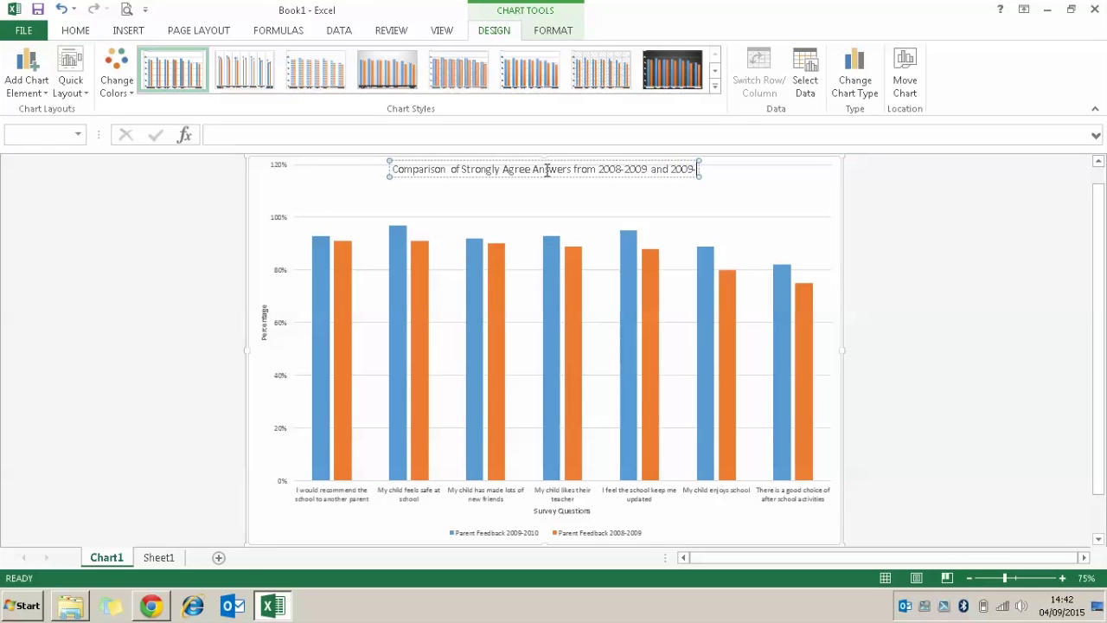
{"action": "type", "text": "2010"}
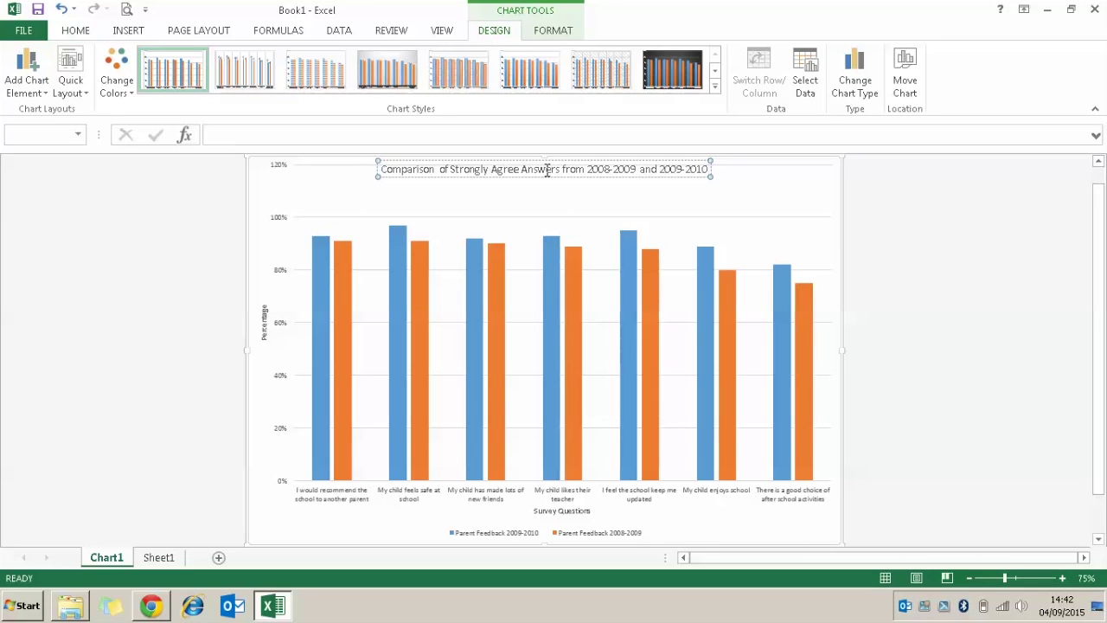
{"action": "left_click", "coordinate": [445, 209]}
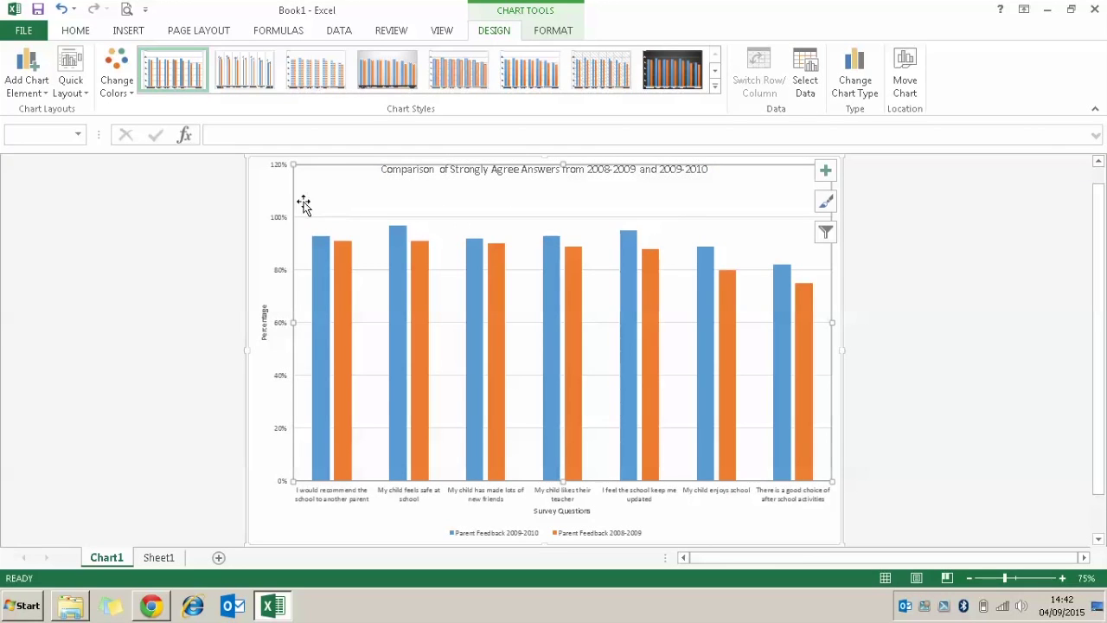
- Increase the font size of the vertical axis title Percentage to 12
{"action": "left_click", "coordinate": [260, 329]}
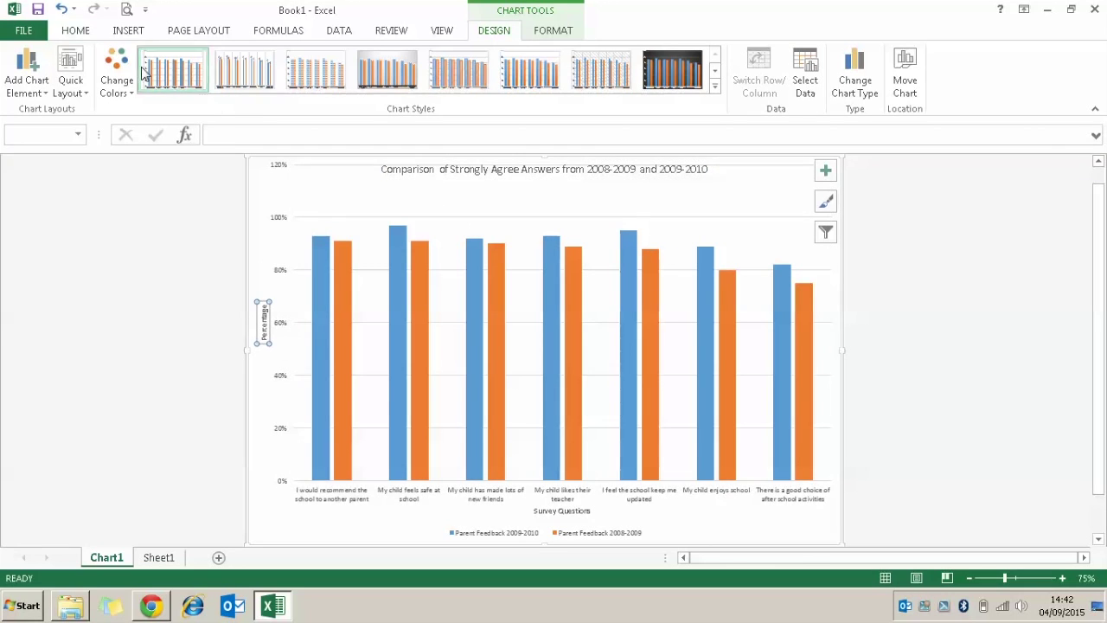
{"action": "left_click", "coordinate": [76, 31]}
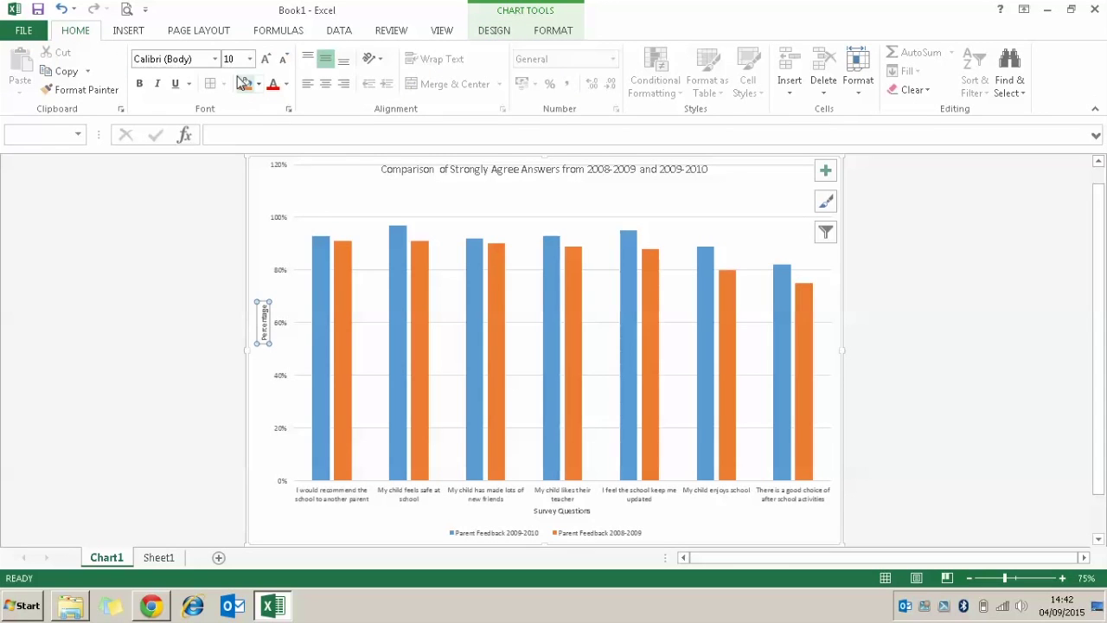
{"action": "left_click", "coordinate": [266, 58]}
{"action": "left_click", "coordinate": [265, 59]}
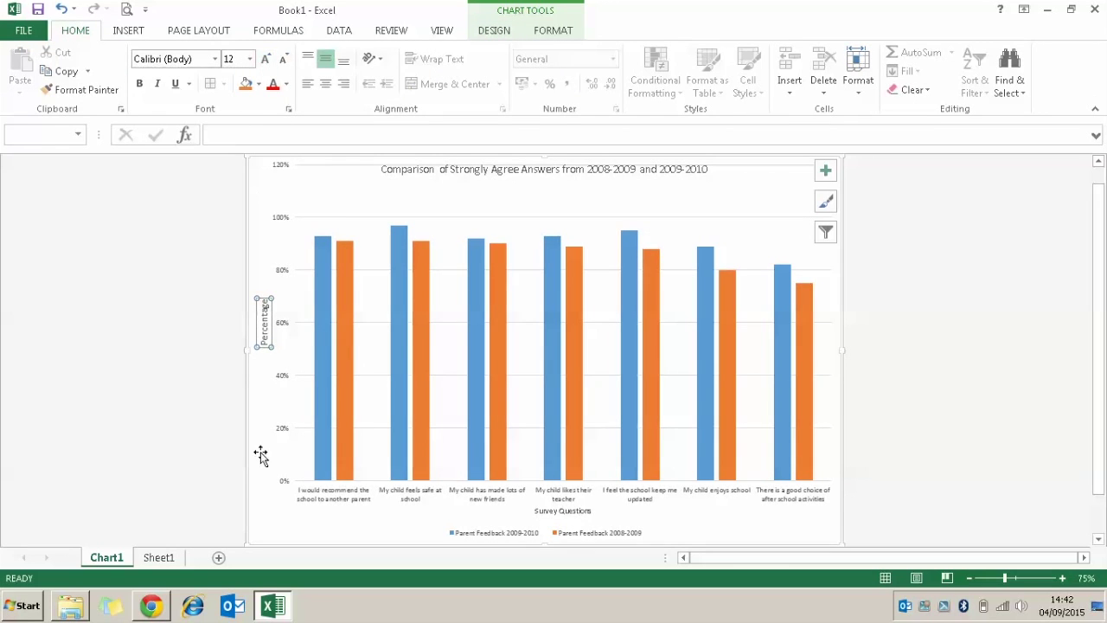
- Enlarge the fonts of the survey question labels and the Survey Questions axis title by two sizes each
{"action": "left_click", "coordinate": [353, 493]}
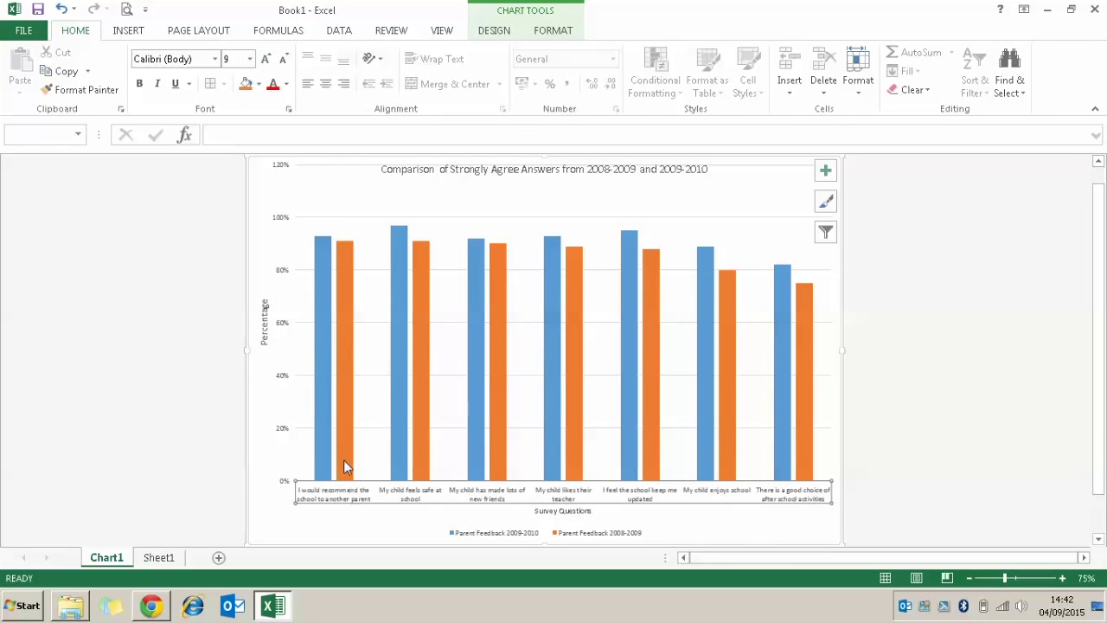
{"action": "left_click", "coordinate": [266, 59]}
{"action": "left_click", "coordinate": [265, 58]}
{"action": "left_click", "coordinate": [564, 511]}
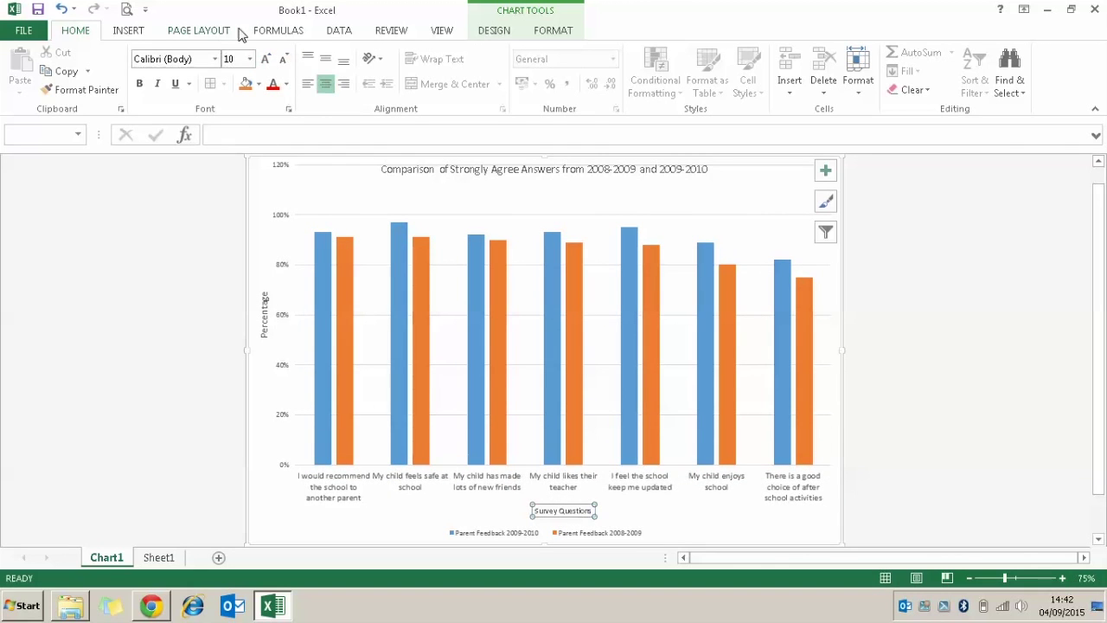
{"action": "left_click", "coordinate": [265, 58]}
{"action": "left_click", "coordinate": [266, 59]}
- Increase the chart title's font size to 24
{"action": "left_click", "coordinate": [410, 170]}
{"action": "left_click", "coordinate": [265, 59]}
{"action": "left_click", "coordinate": [266, 58]}
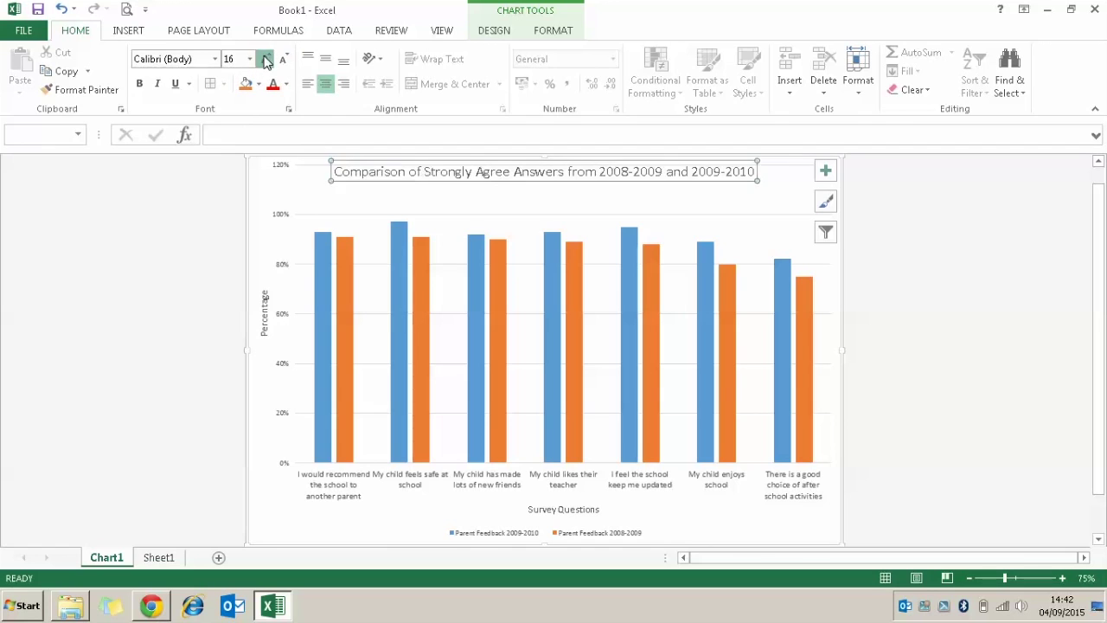
{"action": "left_click", "coordinate": [266, 59]}
{"action": "left_click", "coordinate": [265, 59]}
{"action": "left_click", "coordinate": [266, 58]}
- Increase the font size of the chart legend to 14
{"action": "left_click", "coordinate": [578, 533]}
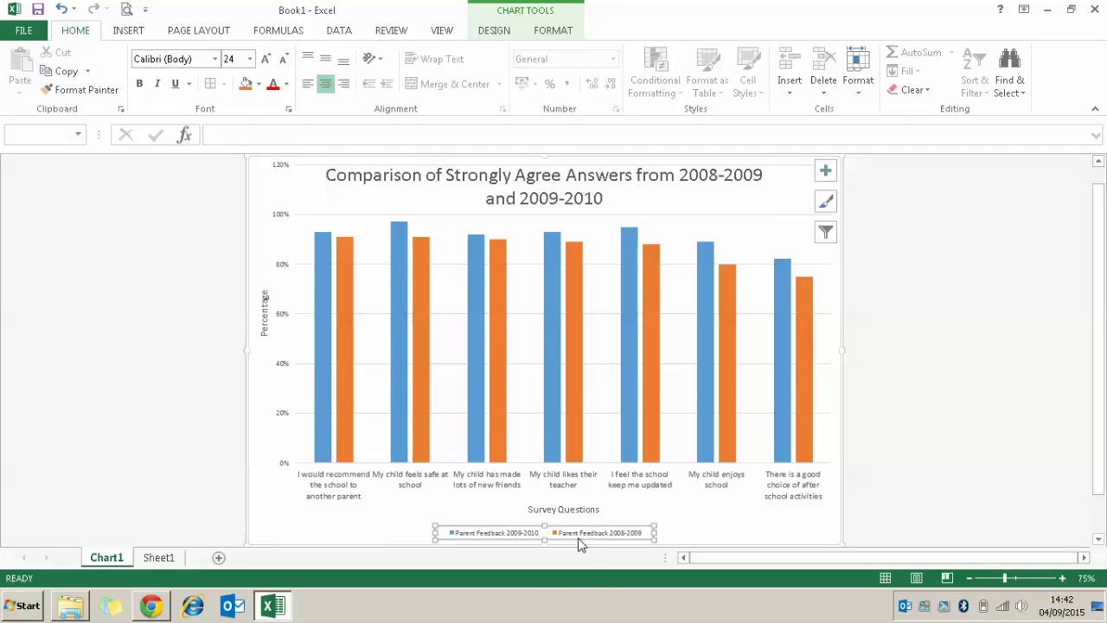
{"action": "left_click", "coordinate": [265, 59]}
{"action": "left_click", "coordinate": [265, 61]}
{"action": "left_click", "coordinate": [266, 61]}
{"action": "left_click", "coordinate": [266, 61]}
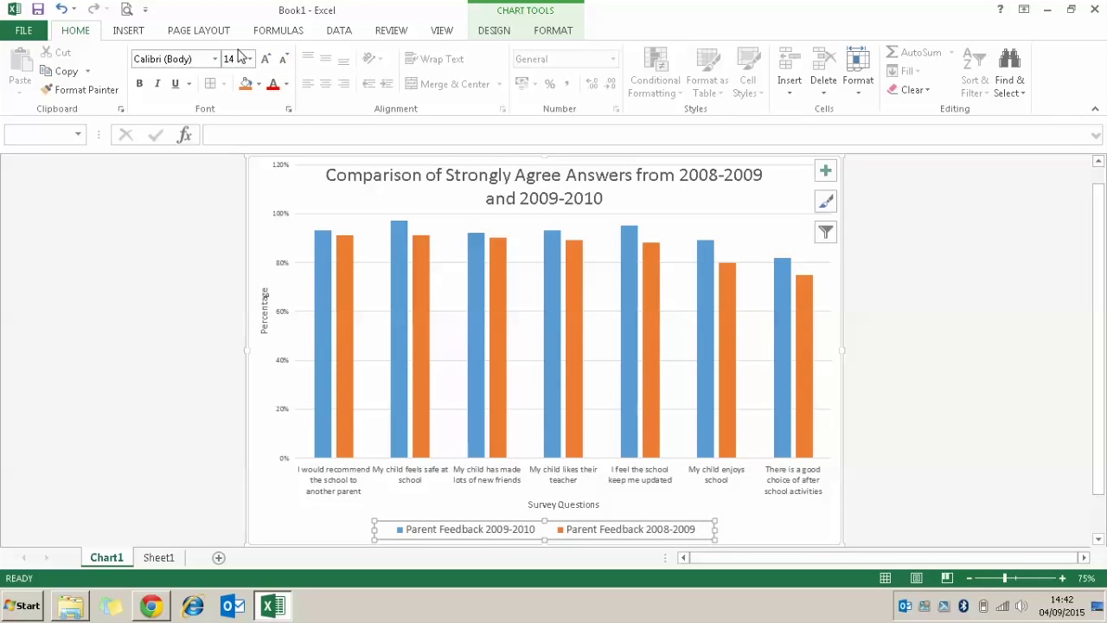
- Return to Sheet1, save the workbook as Survey.xlsx in the exam folder on the Desktop, and close it
{"action": "left_click", "coordinate": [159, 558]}
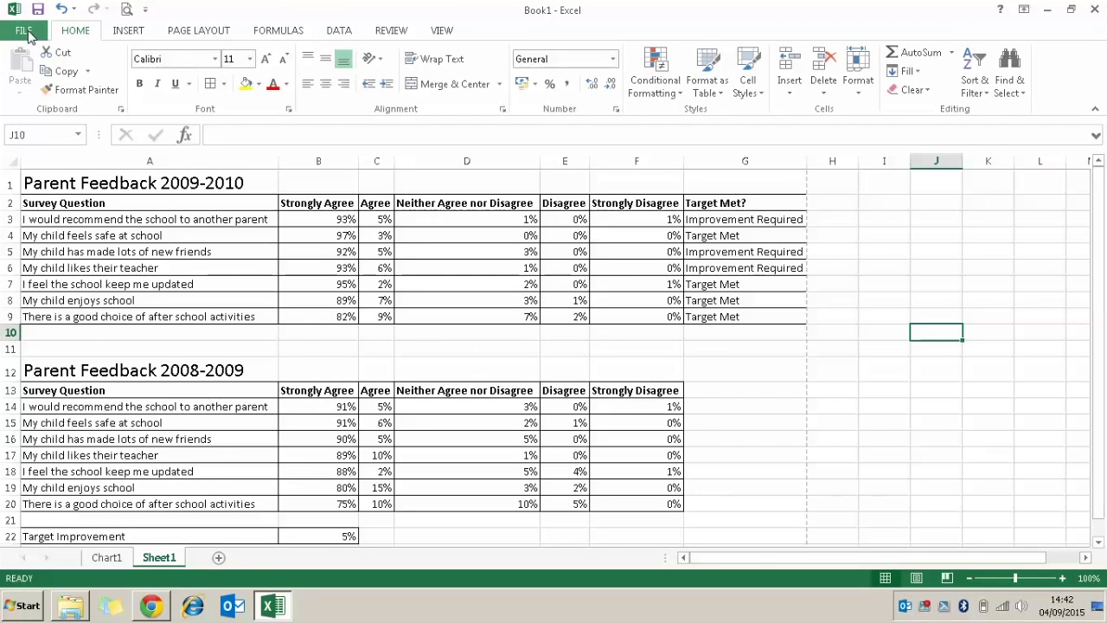
{"action": "left_click", "coordinate": [28, 35]}
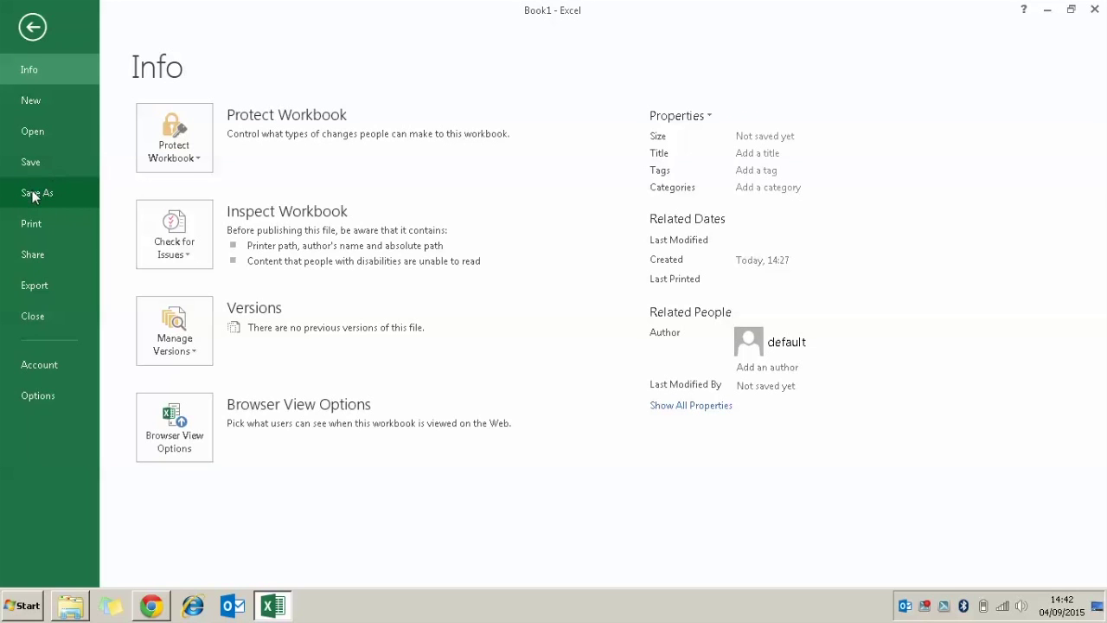
{"action": "left_click", "coordinate": [33, 197]}
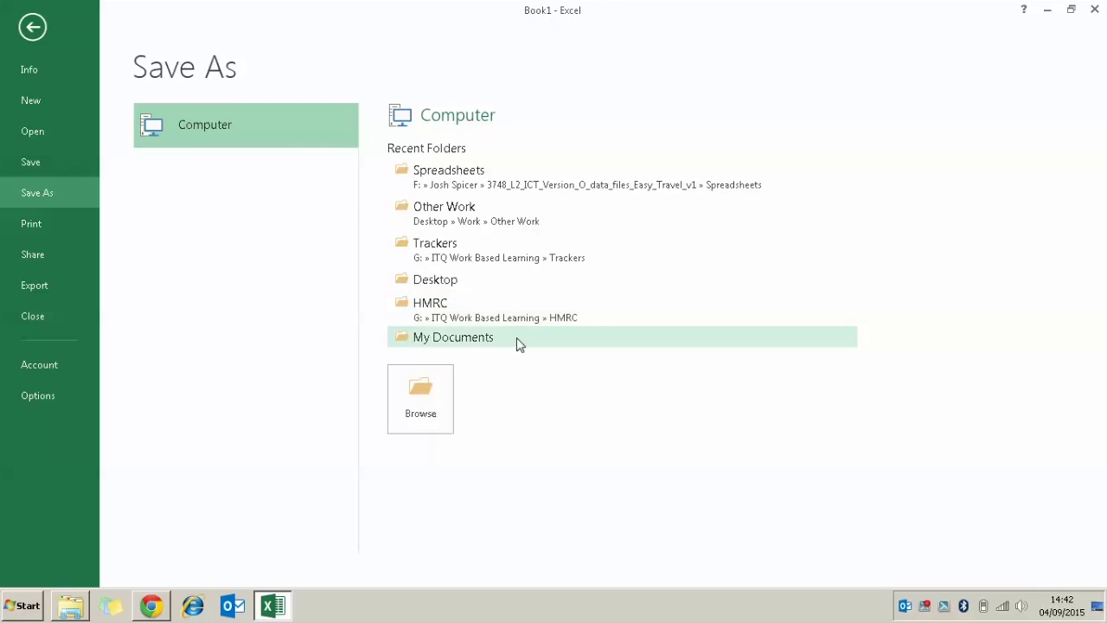
{"action": "left_click", "coordinate": [459, 288]}
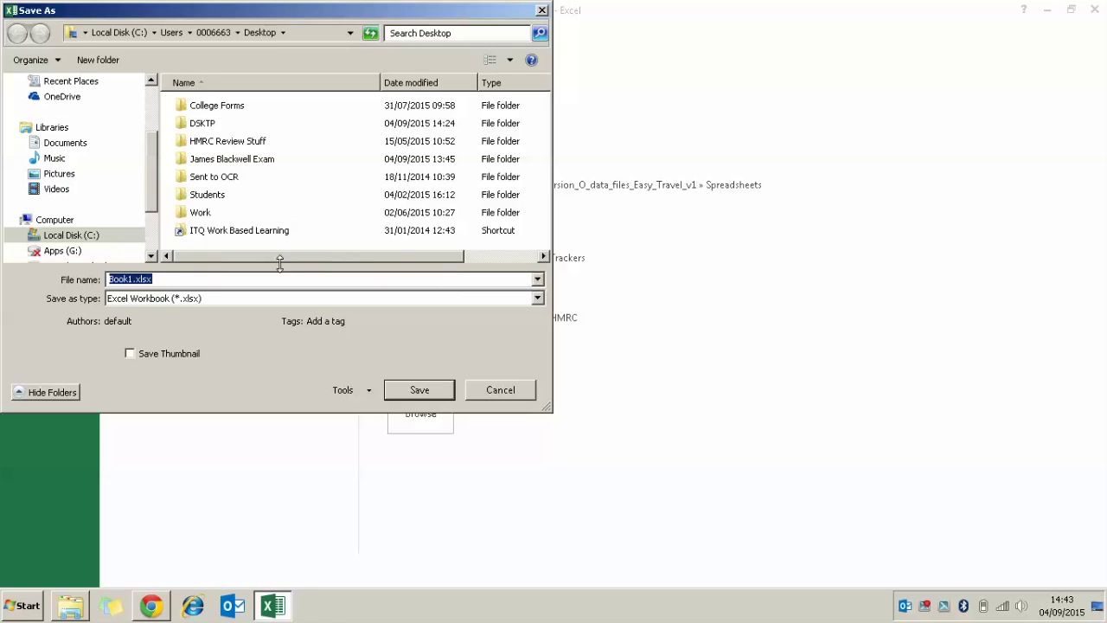
{"action": "double_click", "coordinate": [208, 163]}
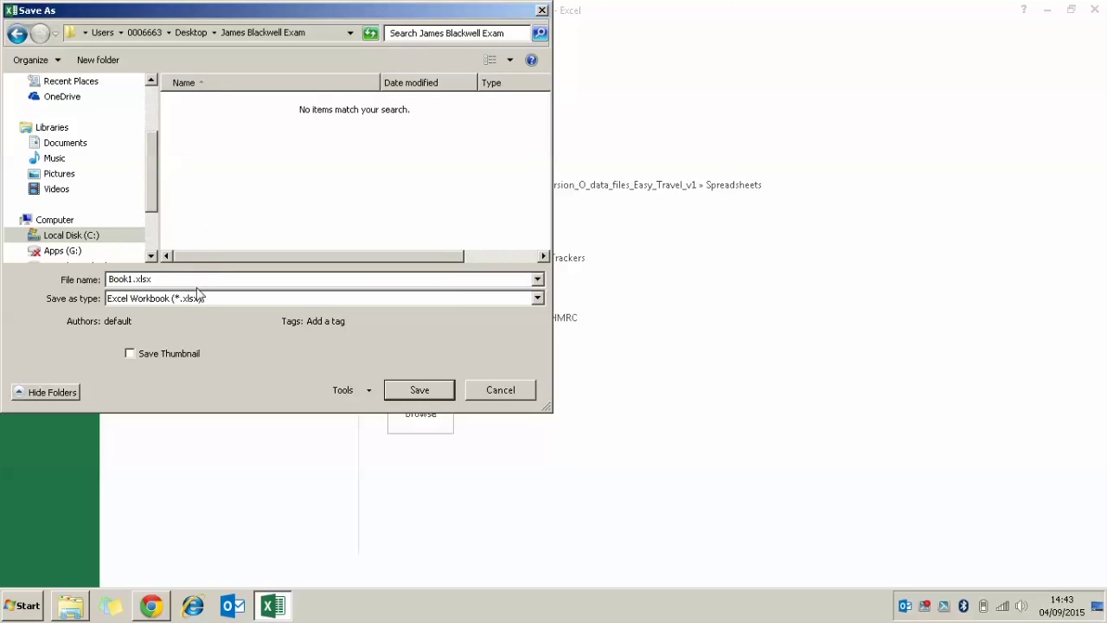
{"action": "left_click", "coordinate": [167, 279]}
{"action": "key", "text": "BackSpace"}
{"action": "left_click", "coordinate": [418, 390]}
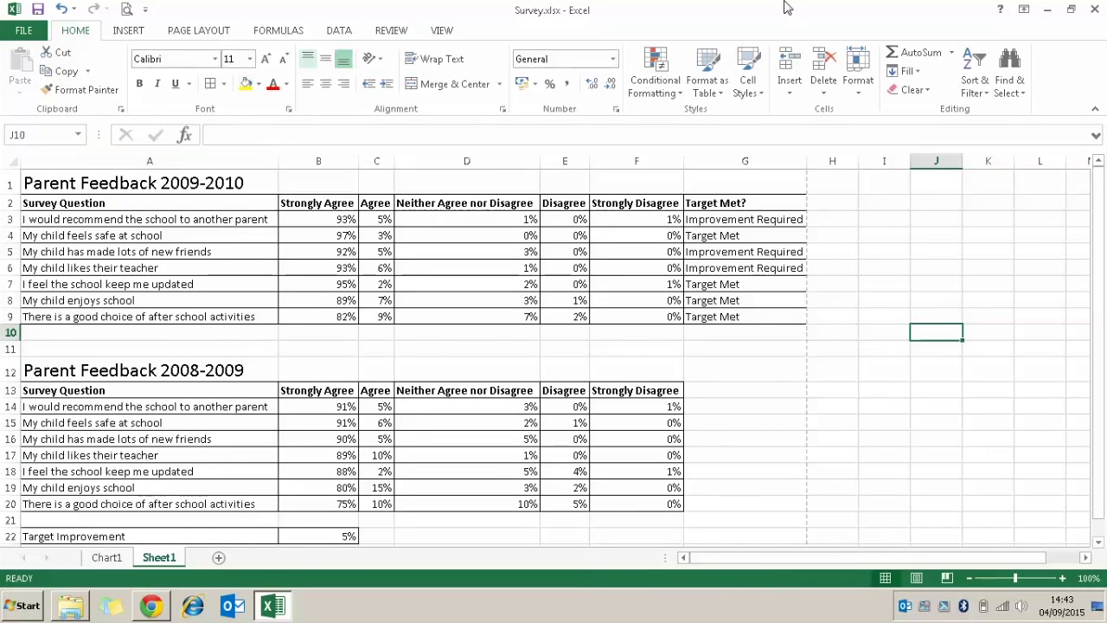
{"action": "left_click", "coordinate": [1096, 9]}
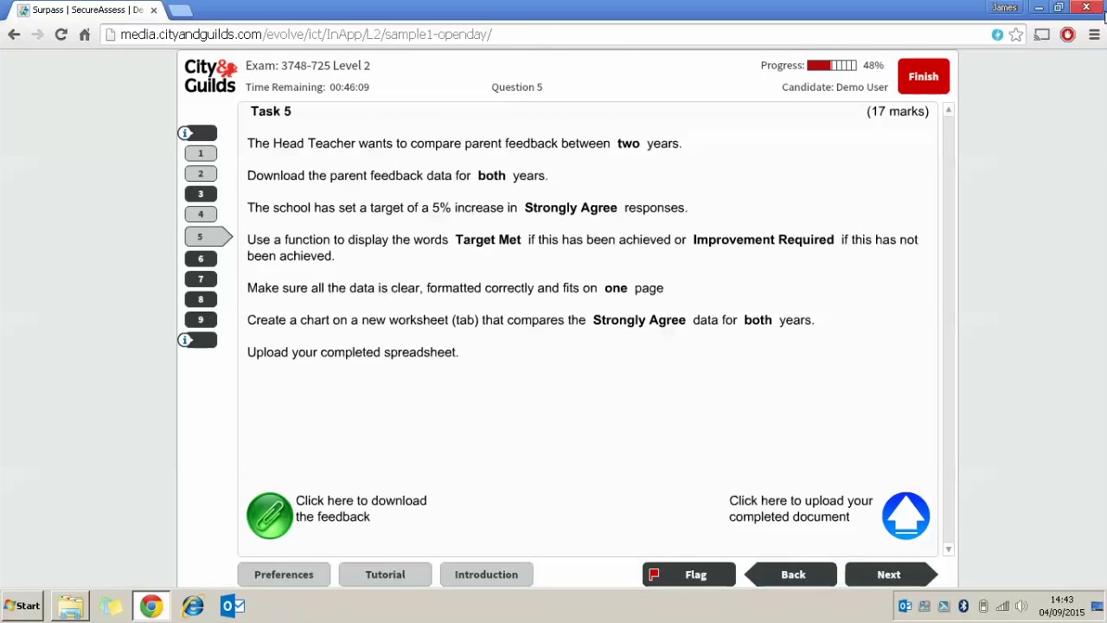
- Try to upload the completed document for Task 5 and continue to the next exam question
{"action": "left_click", "coordinate": [891, 511]}
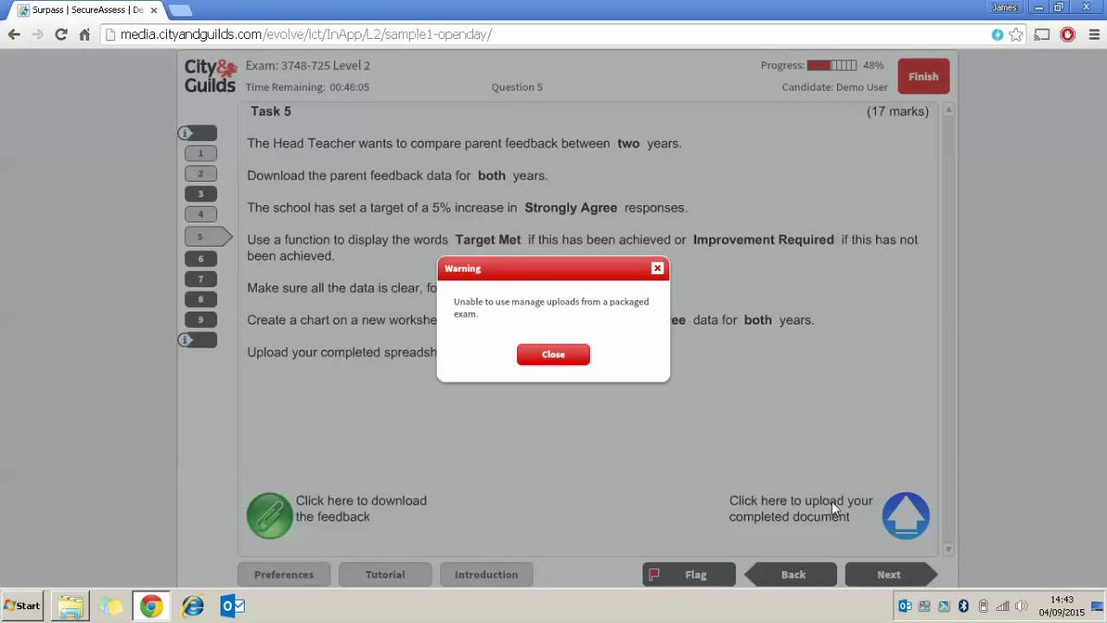
{"action": "left_click", "coordinate": [553, 356]}
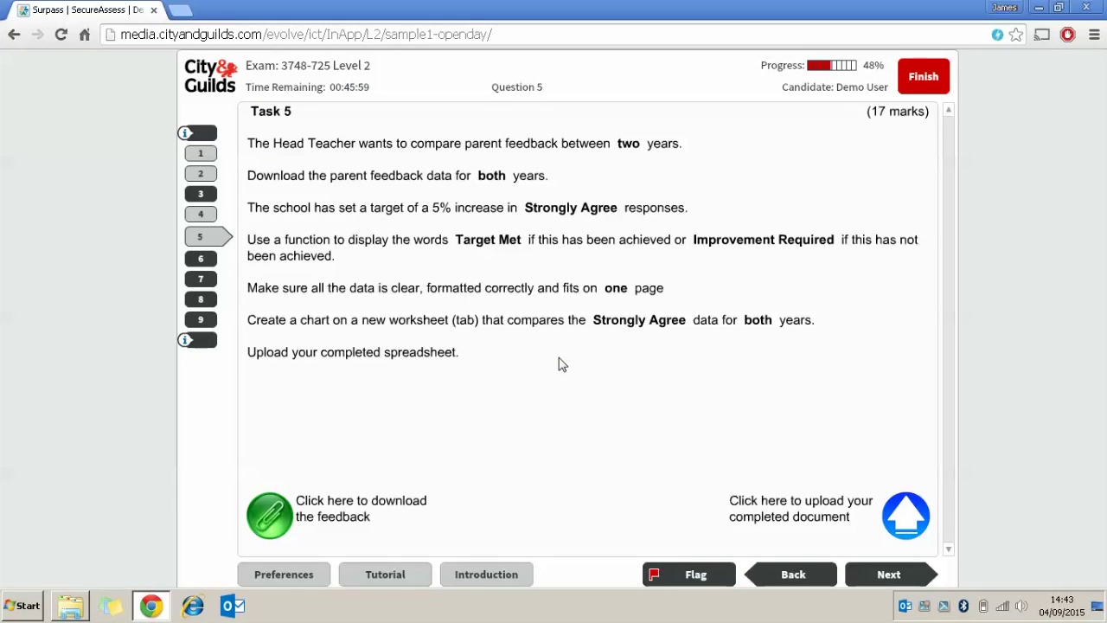
{"action": "left_click", "coordinate": [882, 575]}
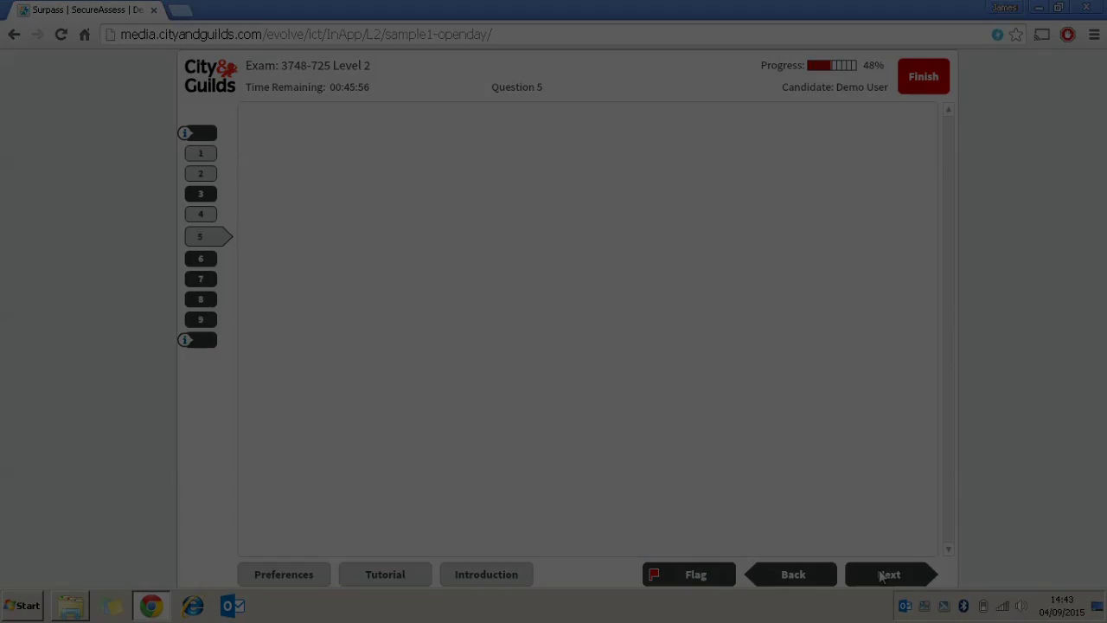